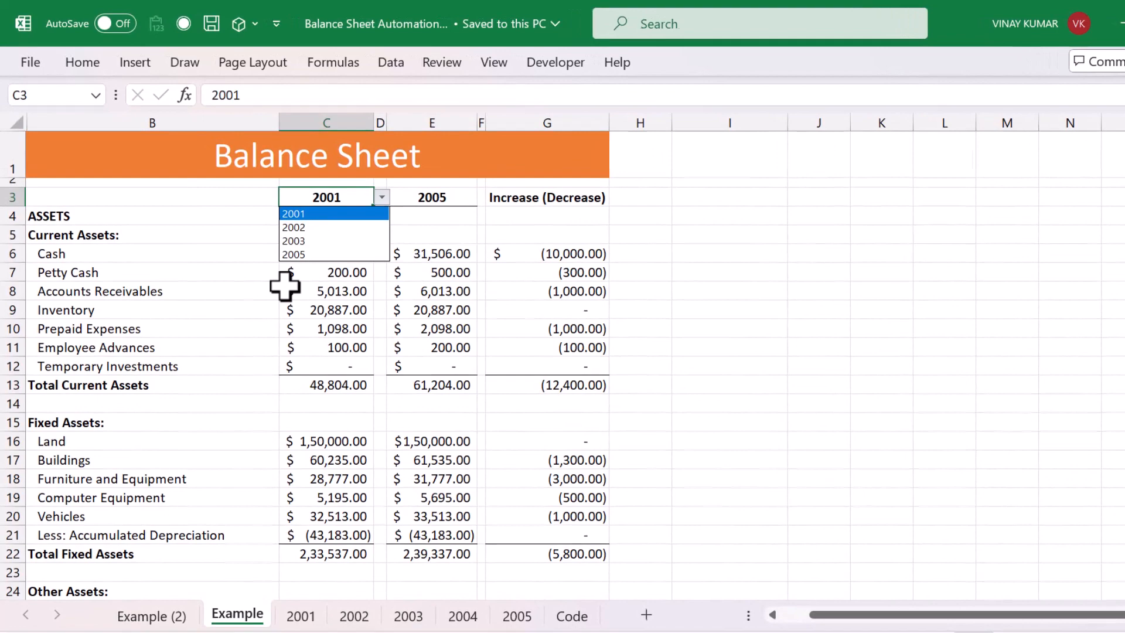
Step: Switch the first comparison year in C3 to 2002 and look over that column's figures
key("Down")
key("Return")
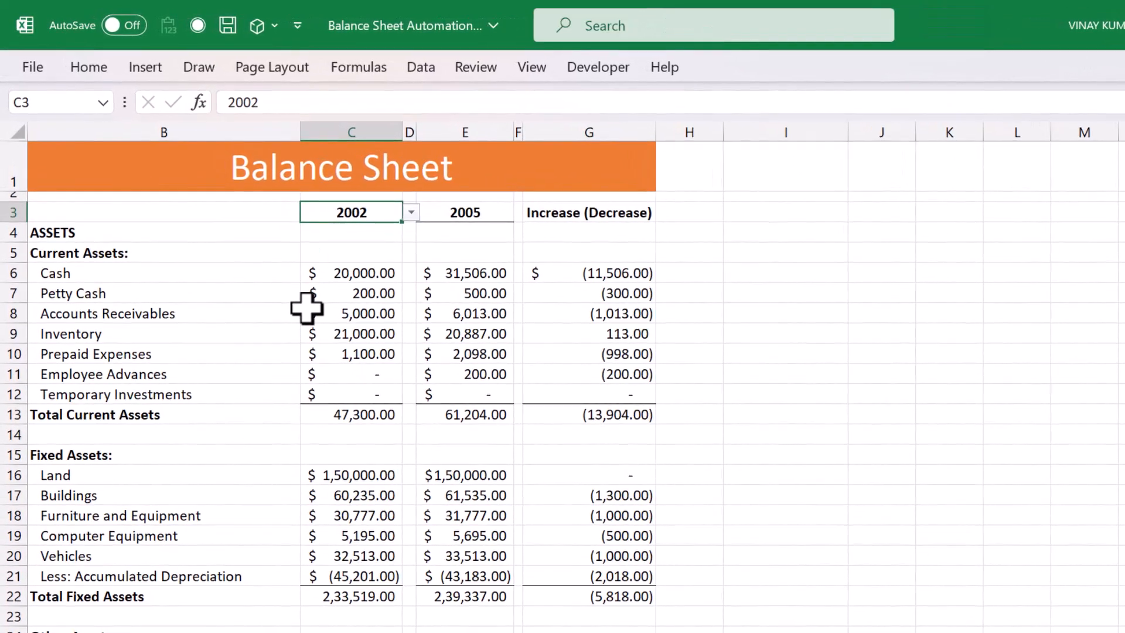
key("Down")
key("Down")
key("Down")
key("Down")
key("Down")
key("Down")
key("Down")
key("Down")
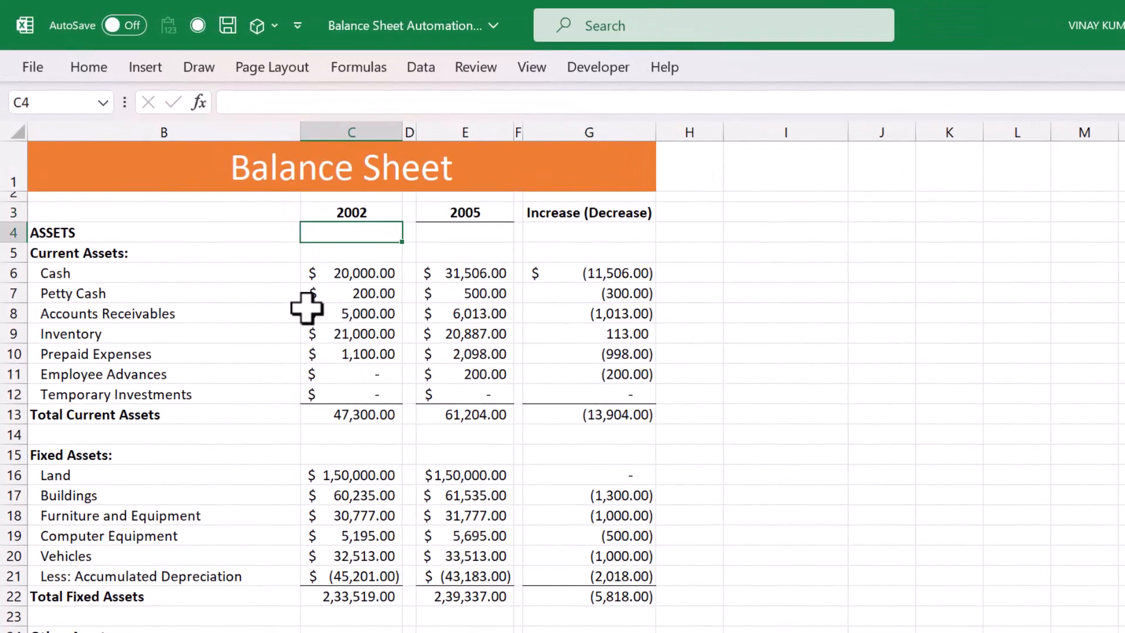
key("Up")
key("Up")
key("Up")
key("Up")
key("Up")
key("Up")
key("Up")
key("Up")
key("Up")
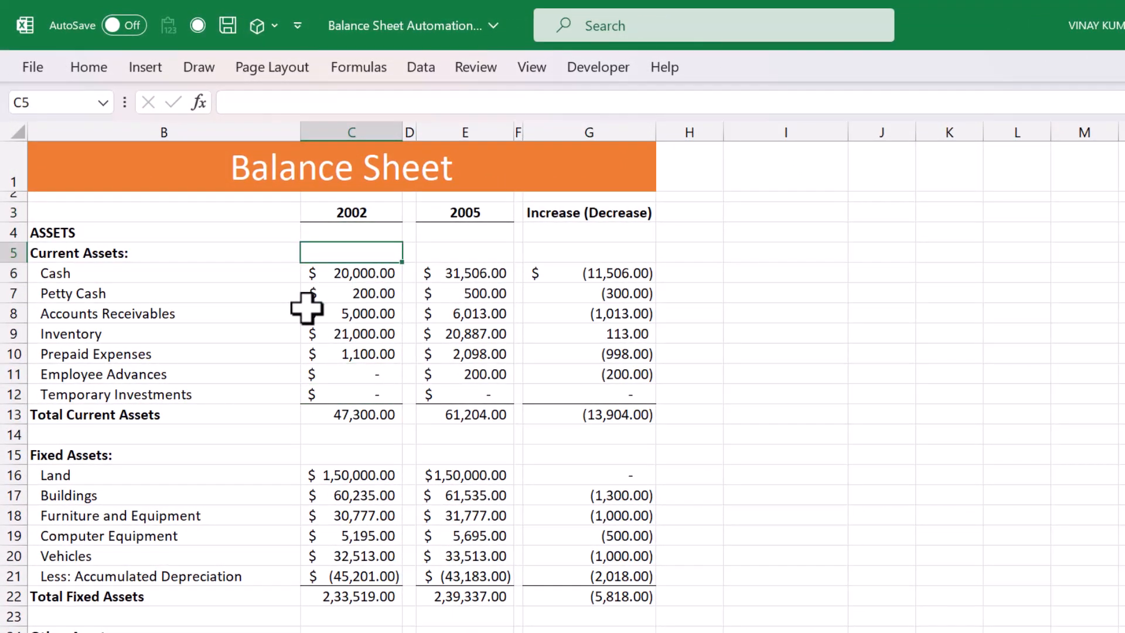
Step: Set the second comparison year in E3 to 2003
key("Down")
key("Right")
key("Right")
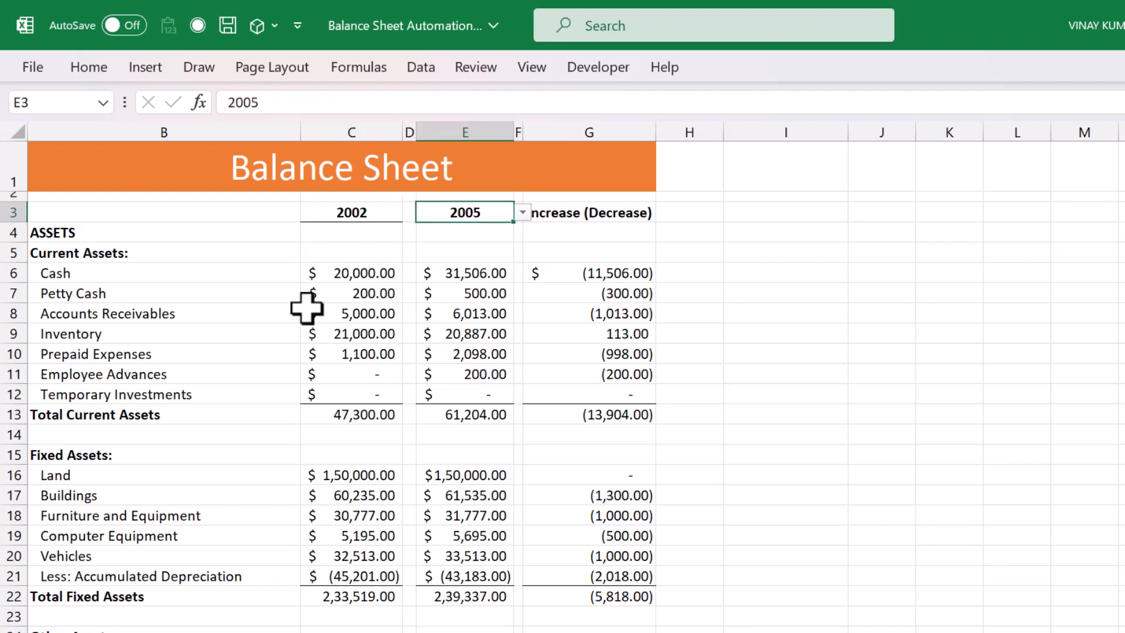
key("alt+Down")
key("Up")
key("Up")
key("Return")
Step: Set the first comparison year in C3 to 2001
key("Left")
key("Left")
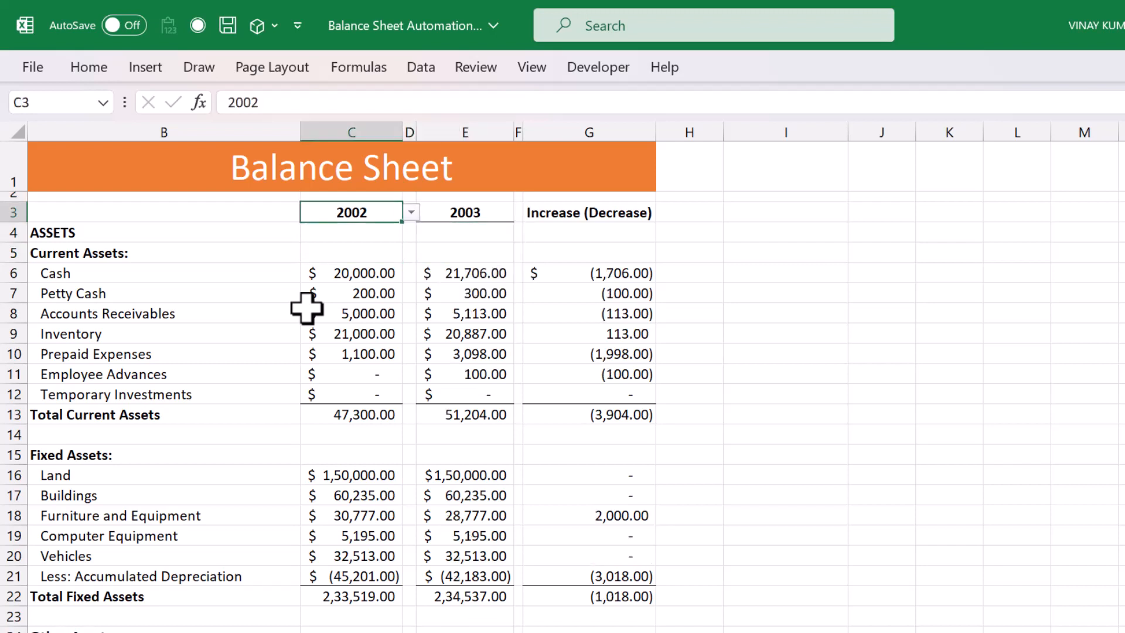
key("alt+Down")
key("Down")
key("Up")
key("Up")
key("Return")
Step: Set the second comparison year in E3 to 2005
key("Right")
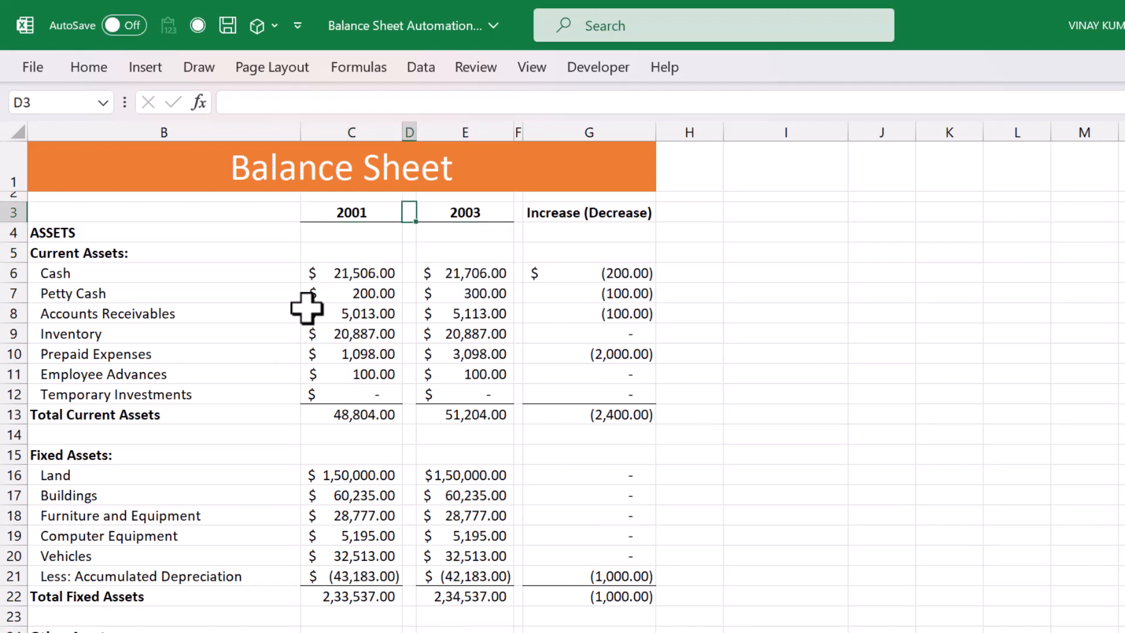
key("Right")
key("alt+Down")
key("Down")
key("Down")
key("Return")
Step: Inspect the lookup formulas behind the Cash and Petty Cash amounts in both year columns
key("Down")
key("Down")
key("Down")
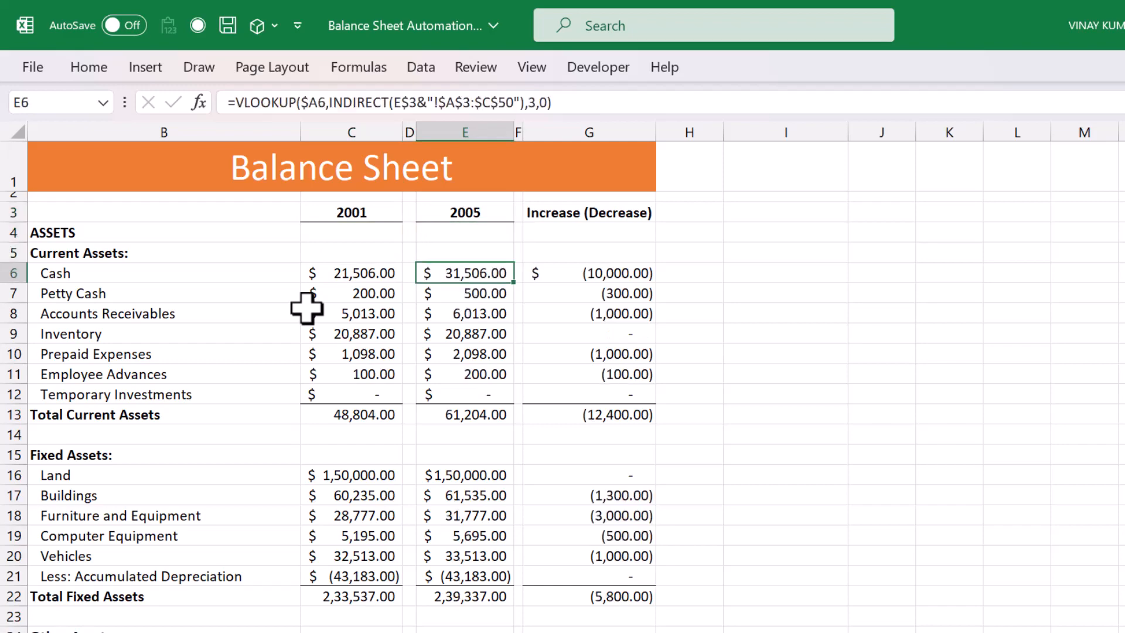
key("Down")
key("Left")
key("Left")
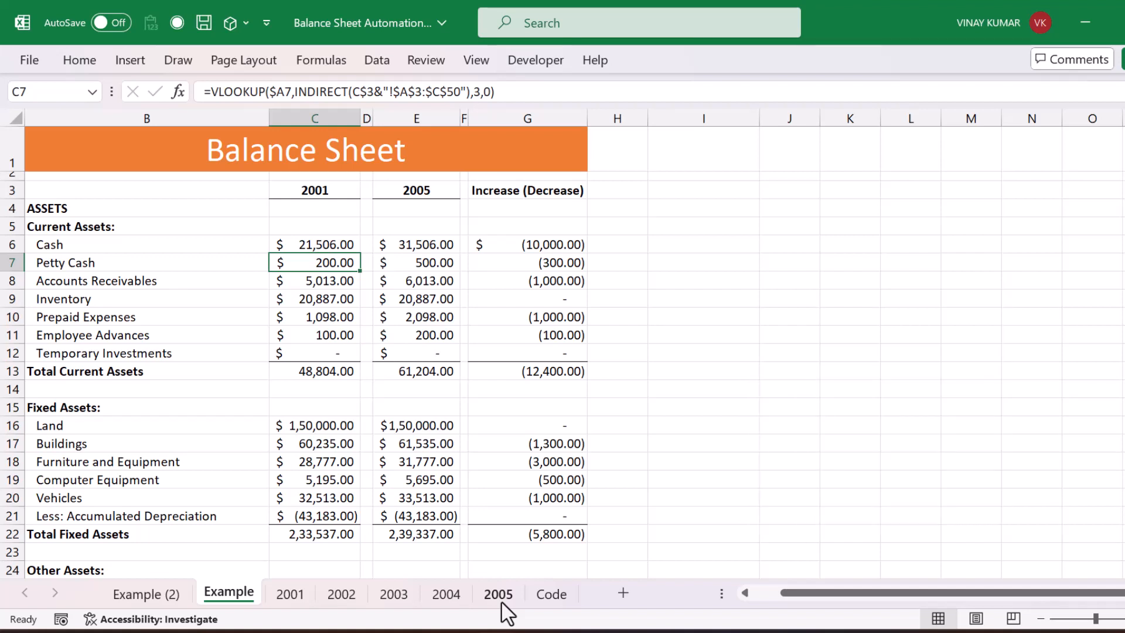
Step: Go to the Example (2) sheet and examine the blank balance sheet template and its year header area
key("ctrl+Page_Up")
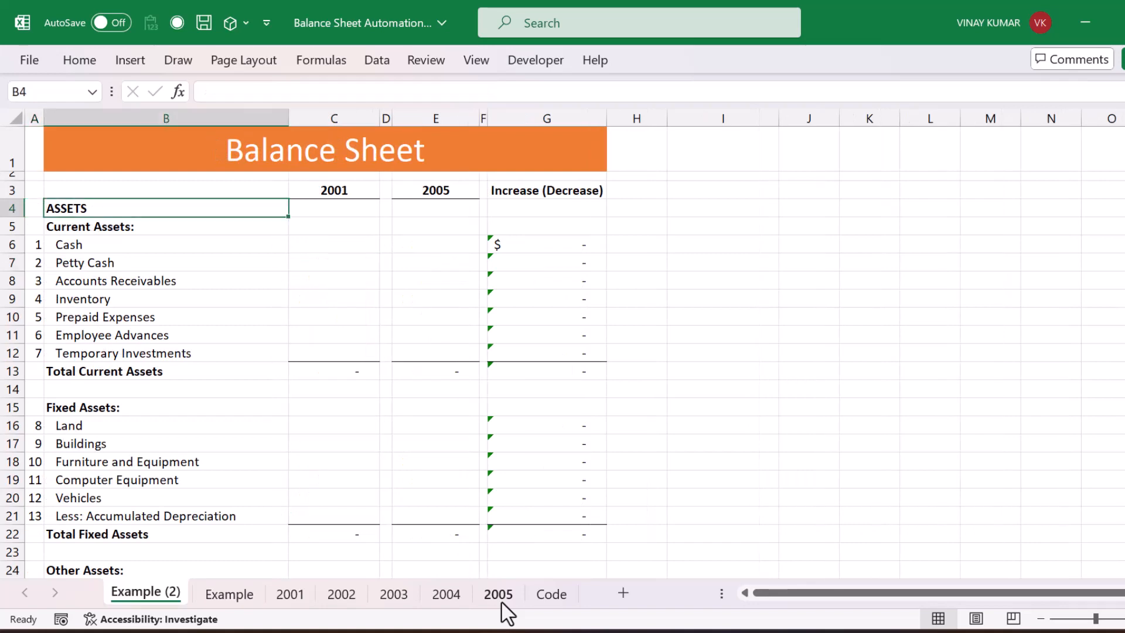
key("Left")
key("Right")
key("Down")
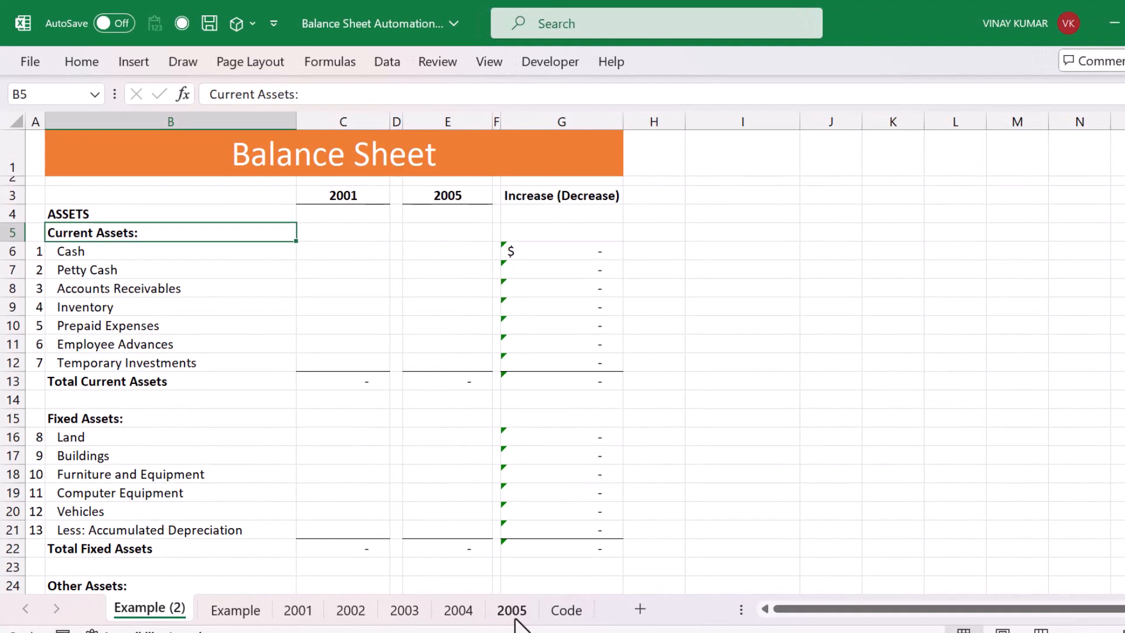
key("Up")
key("Up")
key("shift+Right")
key("shift+Right")
key("shift+Right")
key("shift+Down")
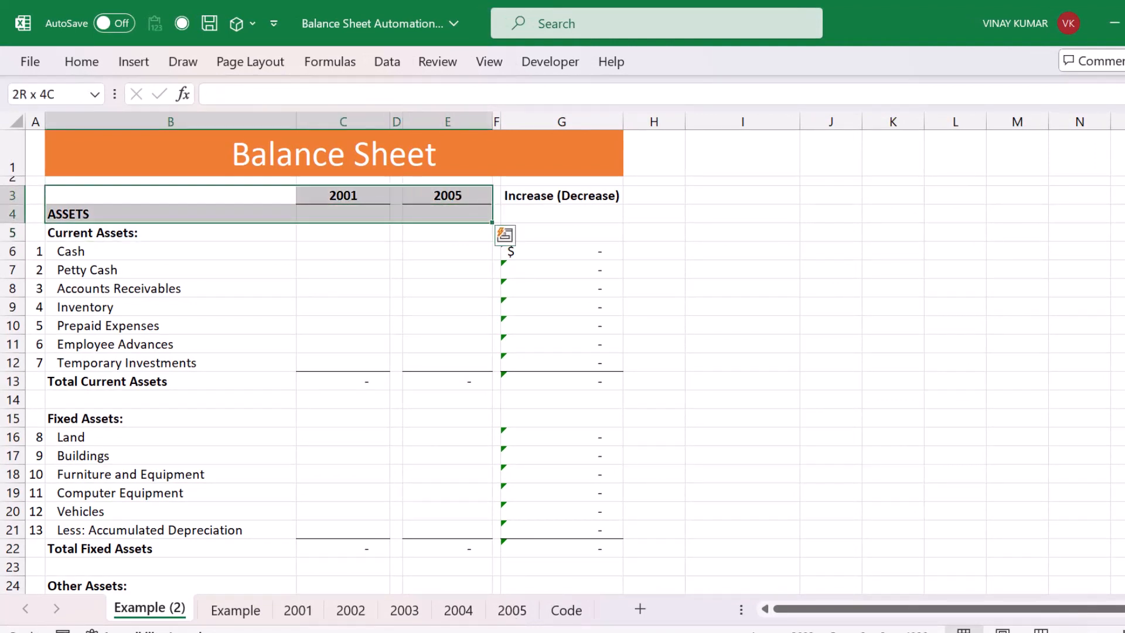
Step: Open the 2001 sheet and examine the code and item name of its first Current Assets entry
left_click(298, 610)
key("Left")
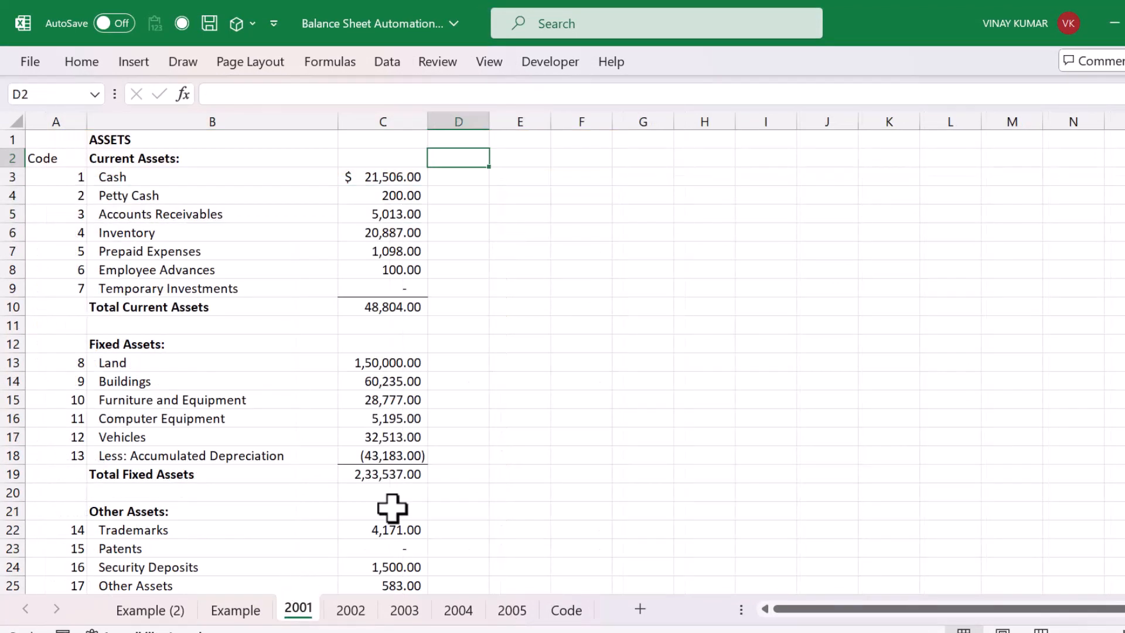
key("Left")
key("Left")
key("Down")
key("Left")
key("Right")
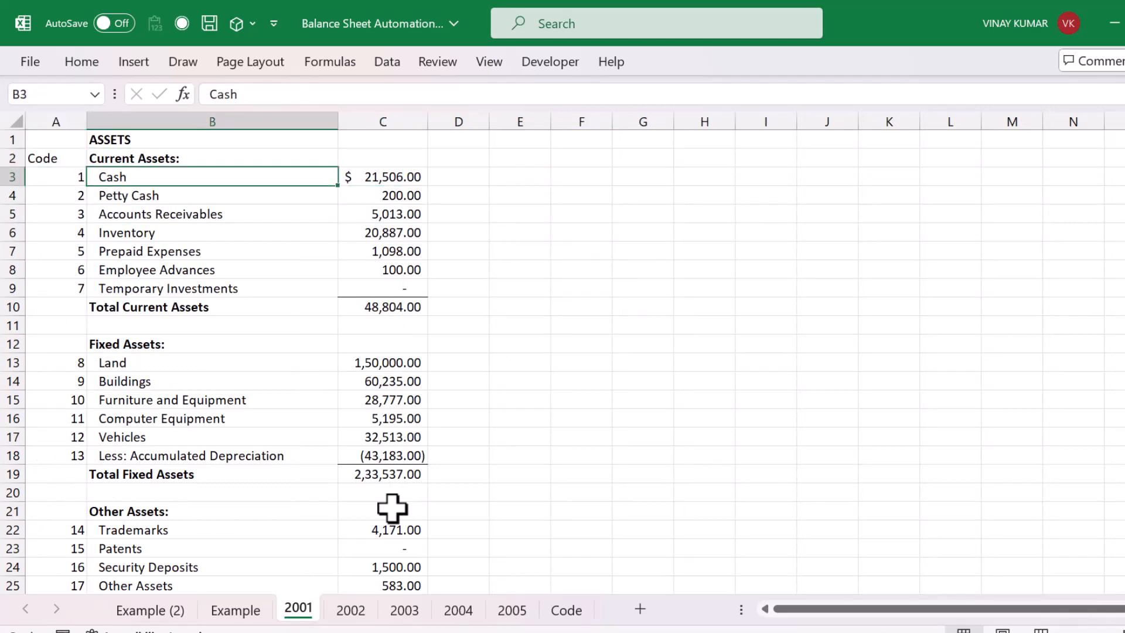
Step: Review the 2001 sheet's line items from Current Assets down through Liabilities and Equity, and return to Fixed Assets
key("Down")
key("Down")
key("Down")
key("Down")
key("Down")
key("Down")
key("Down")
key("Down")
key("Down")
key("Down")
key("Down")
key("Down")
key("Down")
key("Down")
key("Down")
key("Down")
key("Down")
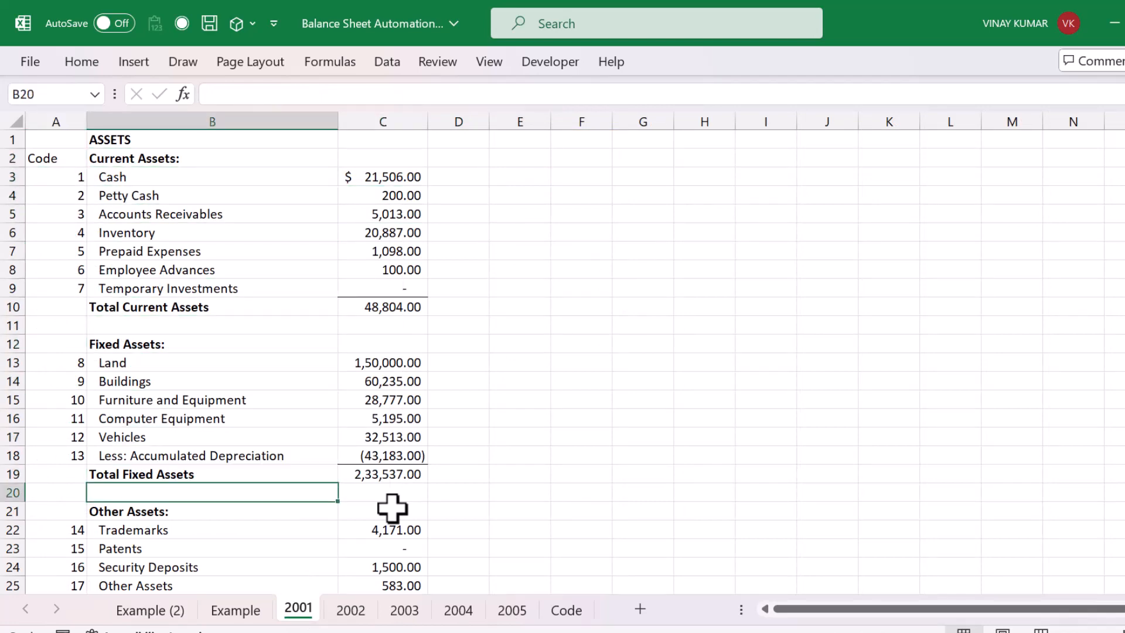
key("Down")
key("Down")
key("Down")
key("Down")
key("Down")
key("Down")
key("Down")
key("Down")
key("Down")
key("Down")
key("Down")
key("Down")
key("Down")
key("Down")
key("Down")
key("Down")
key("Down")
key("Down")
key("Down")
key("Down")
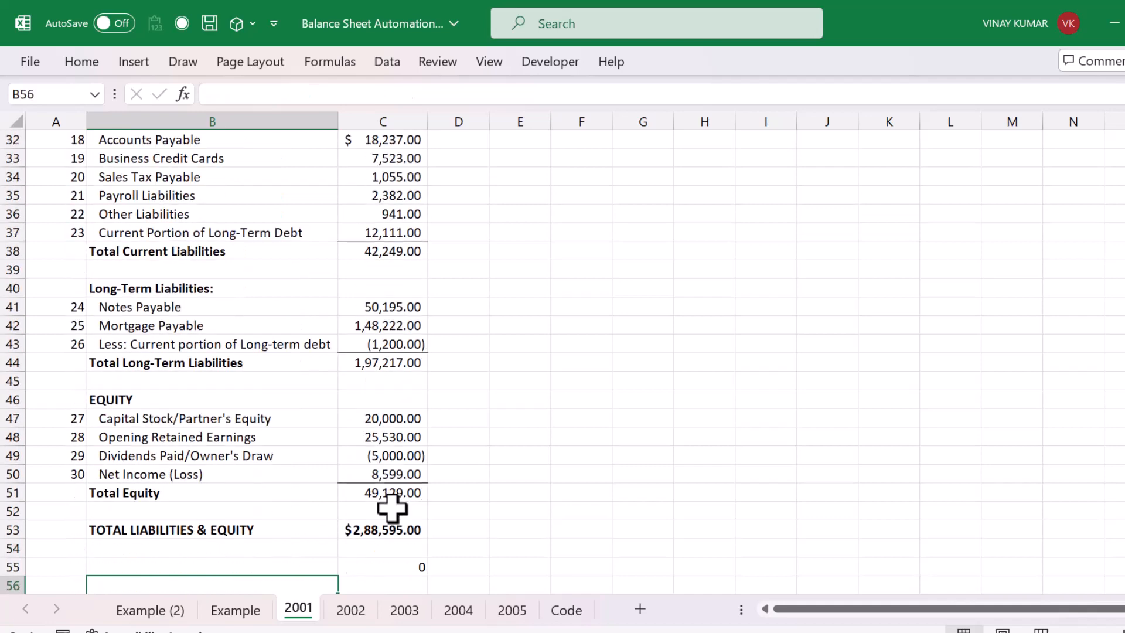
key("Up")
key("Up")
key("Up")
key("Up")
key("Up")
key("Up")
key("Up")
key("Up")
key("Up")
key("Up")
key("Up")
key("Up")
key("Up")
key("Up")
key("Up")
key("Up")
key("Up")
key("Up")
key("Up")
key("Up")
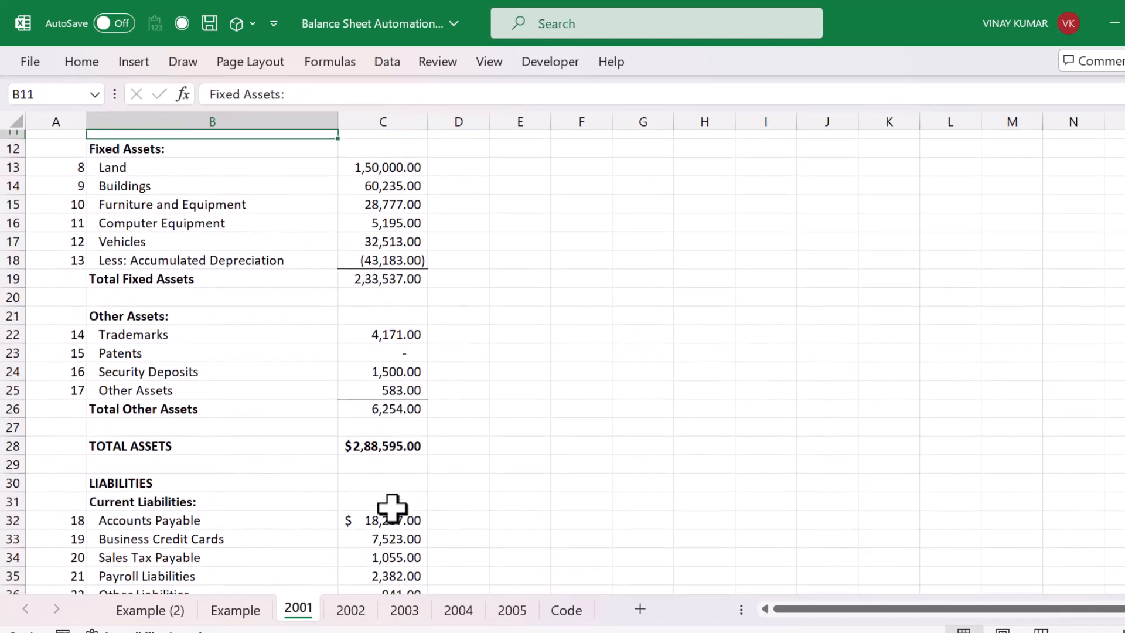
Step: Examine the Fixed Assets block on the 2001 sheet, including its item names and amounts
key("Down")
key("Down")
key("Up")
key("shift+Right")
key("shift+Down")
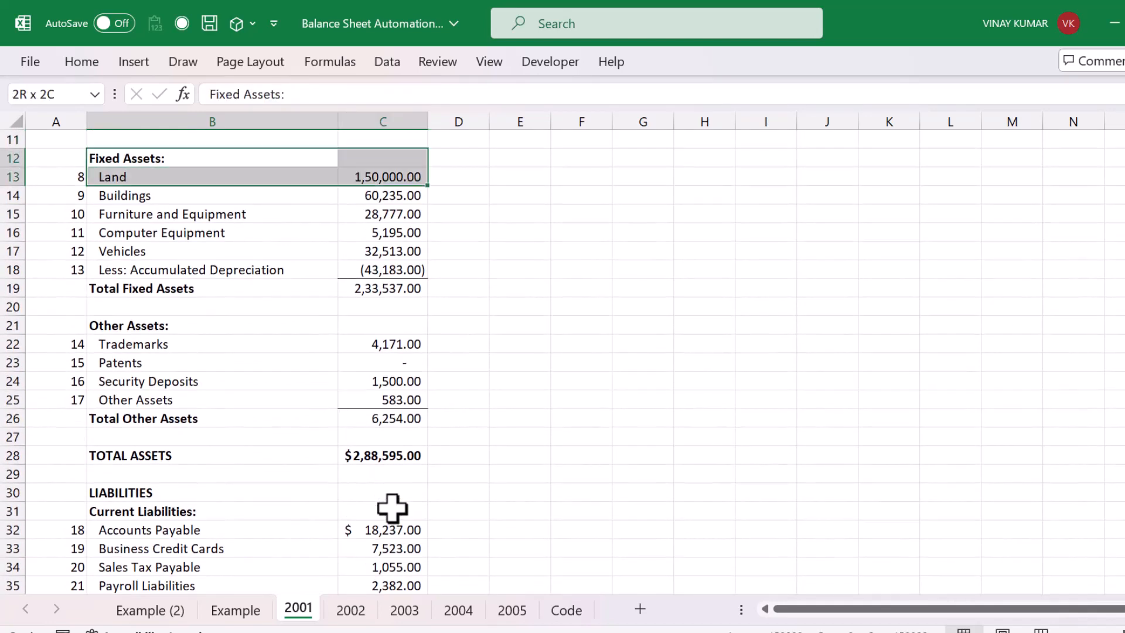
key("shift+Down")
key("shift+Down")
key("shift+Down")
key("shift+Down")
key("Down")
key("Down")
key("Down")
key("Down")
key("Up")
key("Up")
key("Up")
key("Right")
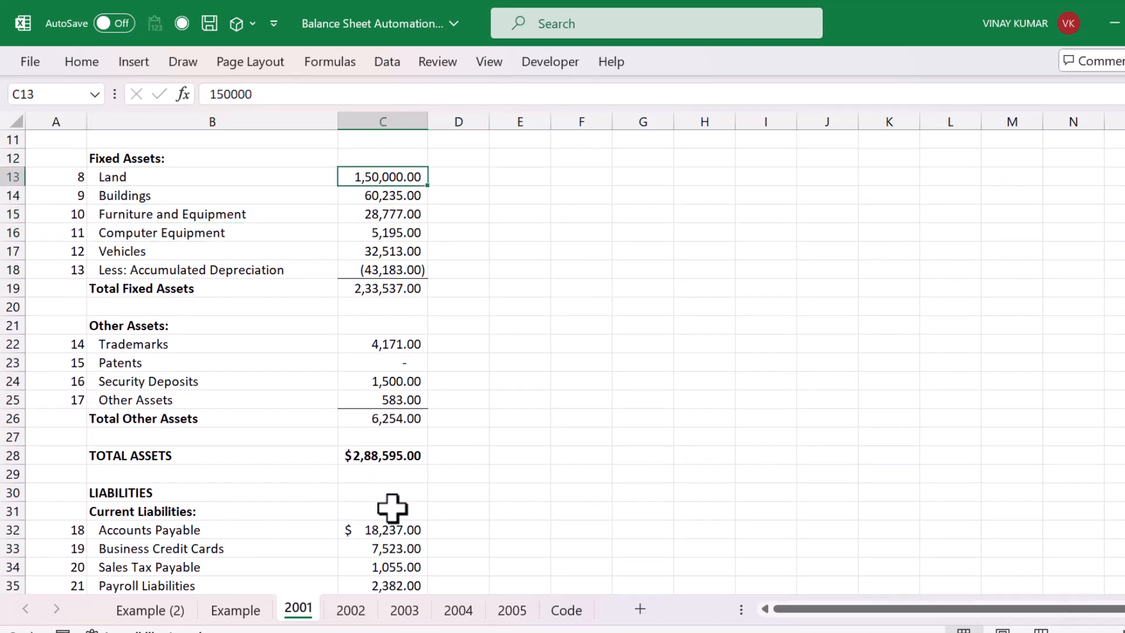
Step: Enter the heading "Code" in cell A12, beside the Fixed Assets title on the 2001 sheet
key("Right")
key("Right")
key("Up")
key("Left")
key("Left")
key("Left")
key("Left")
type("Code")
key("Return")
key("Up")
key("Right")
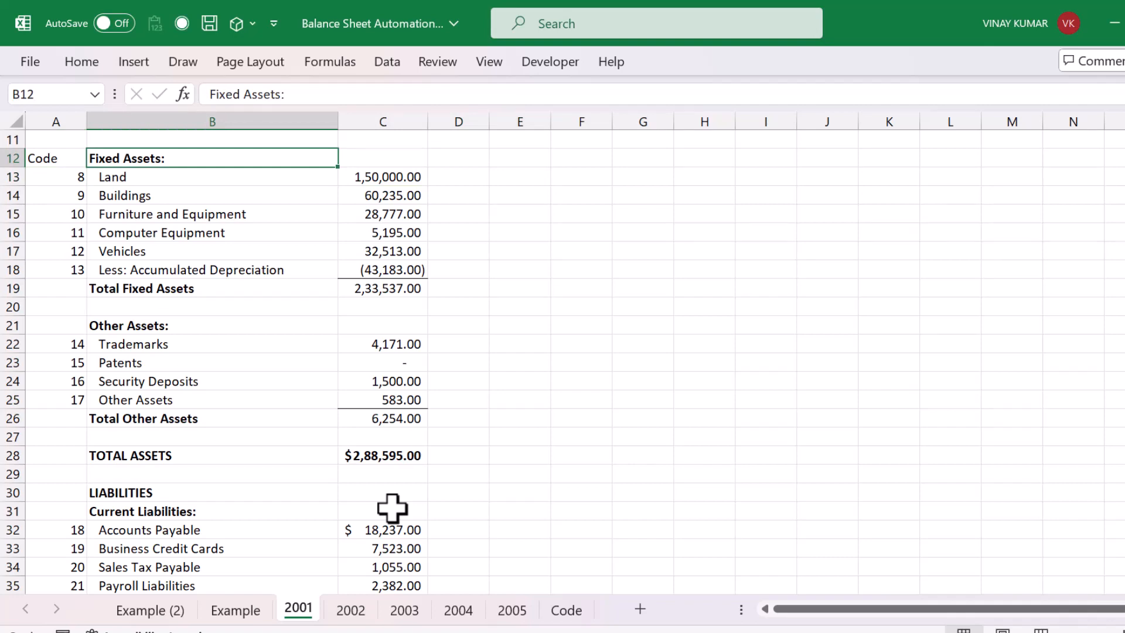
Step: Review the item codes on the 2001 sheet from the Fixed Assets block back up to Current Assets
key("Down")
key("Down")
key("Up")
key("Up")
key("Left")
key("Right")
key("Left")
key("Down")
key("Up")
key("Up")
key("Up")
key("Up")
key("Up")
key("Up")
key("Up")
key("Up")
key("Up")
key("Up")
key("Up")
key("Up")
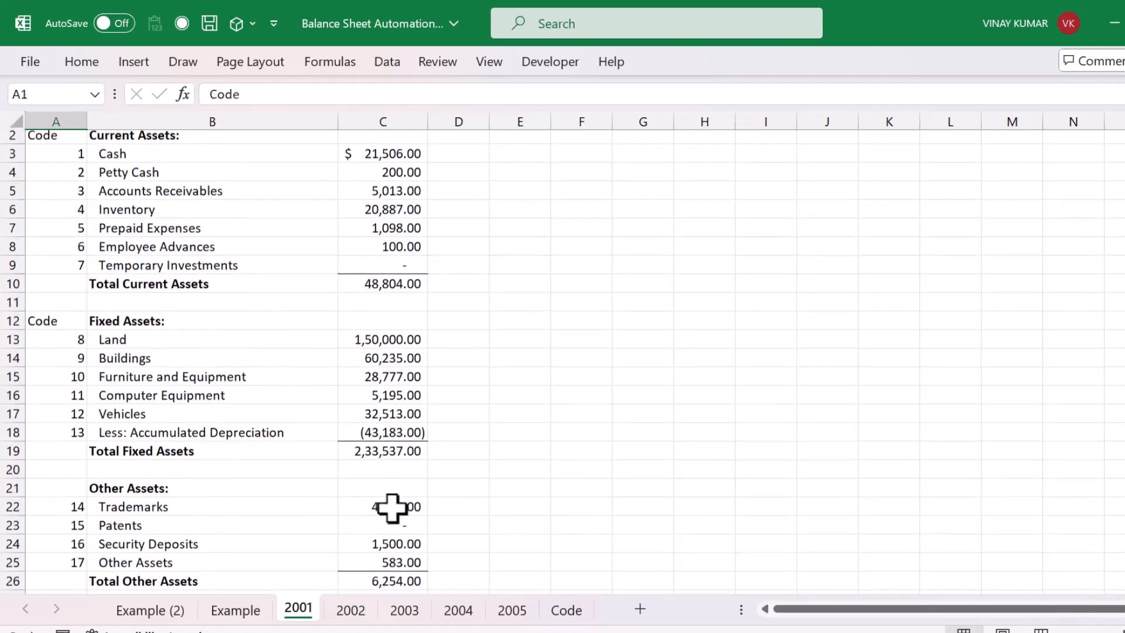
key("Down")
key("Down")
Step: Open the Example sheet and highlight its Current Assets item names from Cash to Temporary Investments
key("ctrl+Page_Up")
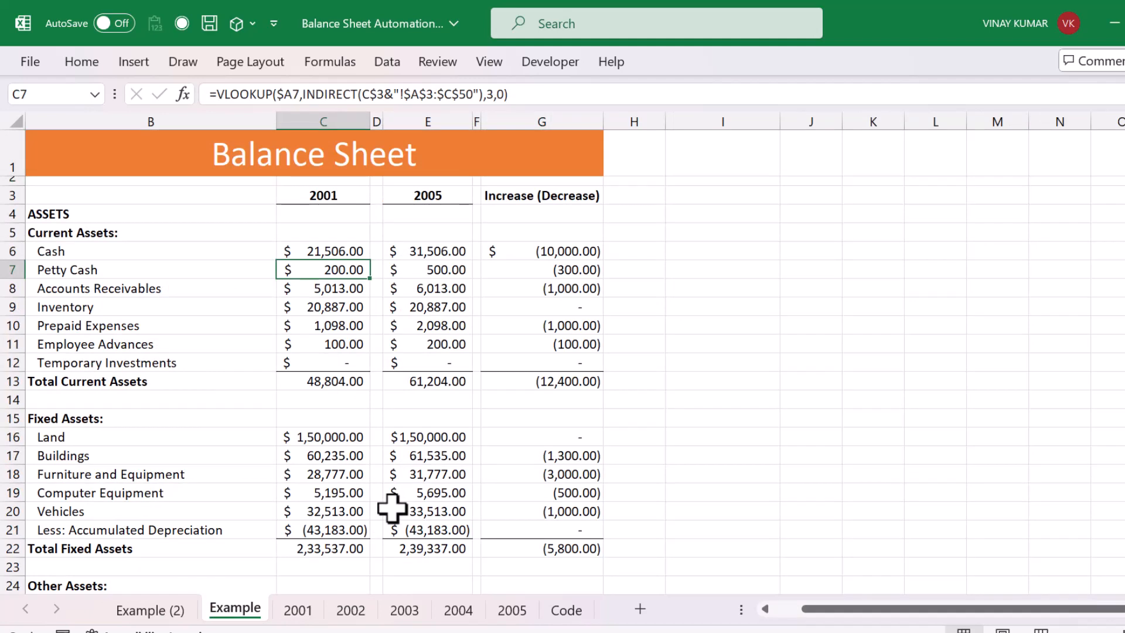
key("Left")
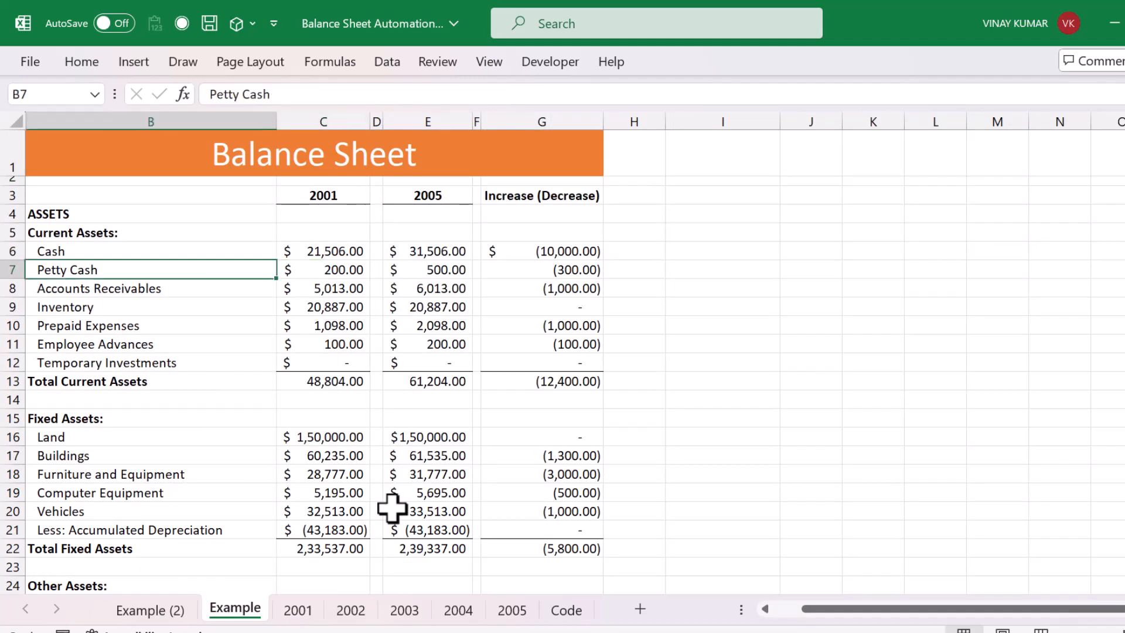
key("Up")
key("shift+Down")
key("shift+Down")
key("shift+Down")
key("shift+Down")
key("shift+Down")
key("shift+Down")
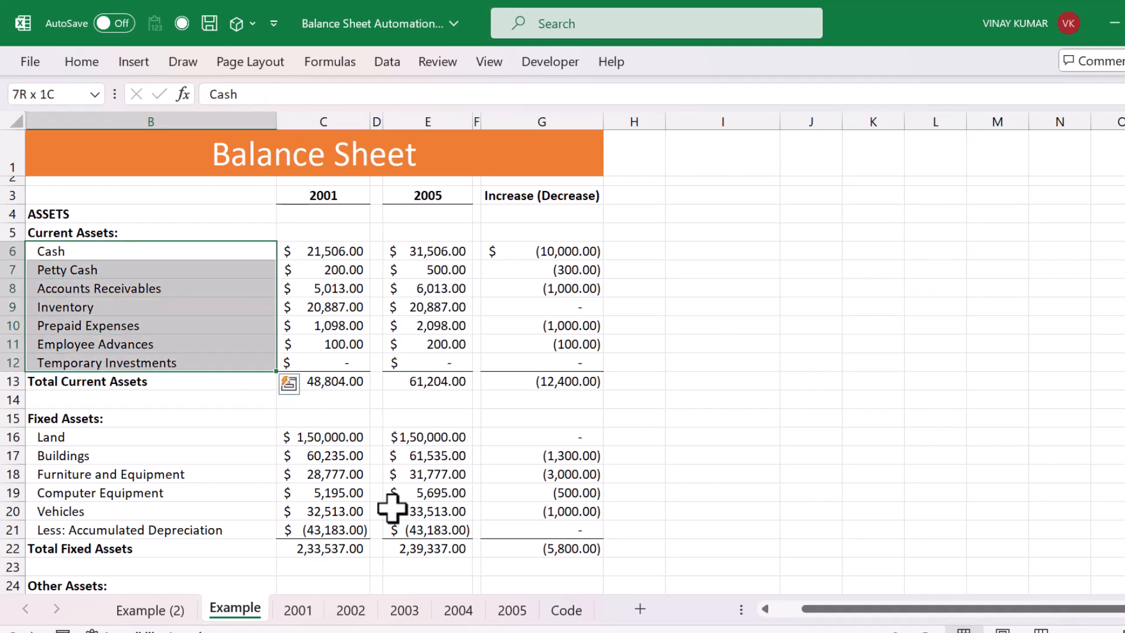
key("Up")
key("Down")
key("shift+Down")
key("shift+Down")
key("shift+Down")
key("shift+Down")
key("shift+Down")
key("shift+Down")
Step: Open the Code sheet and review its Particulars list from Cash down to Net Income (Loss)
key("ctrl+Page_Down")
key("ctrl+Page_Down")
key("ctrl+Page_Down")
key("ctrl+Page_Down")
key("ctrl+Page_Down")
key("ctrl+Page_Down")
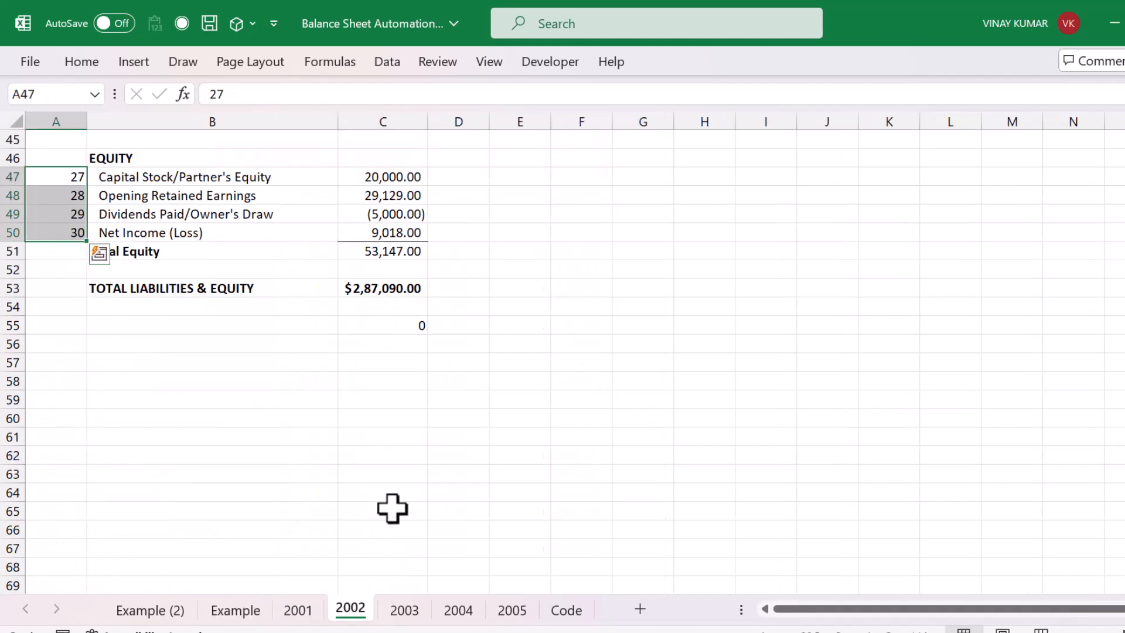
key("Left")
key("Up")
key("Up")
key("ctrl+Home")
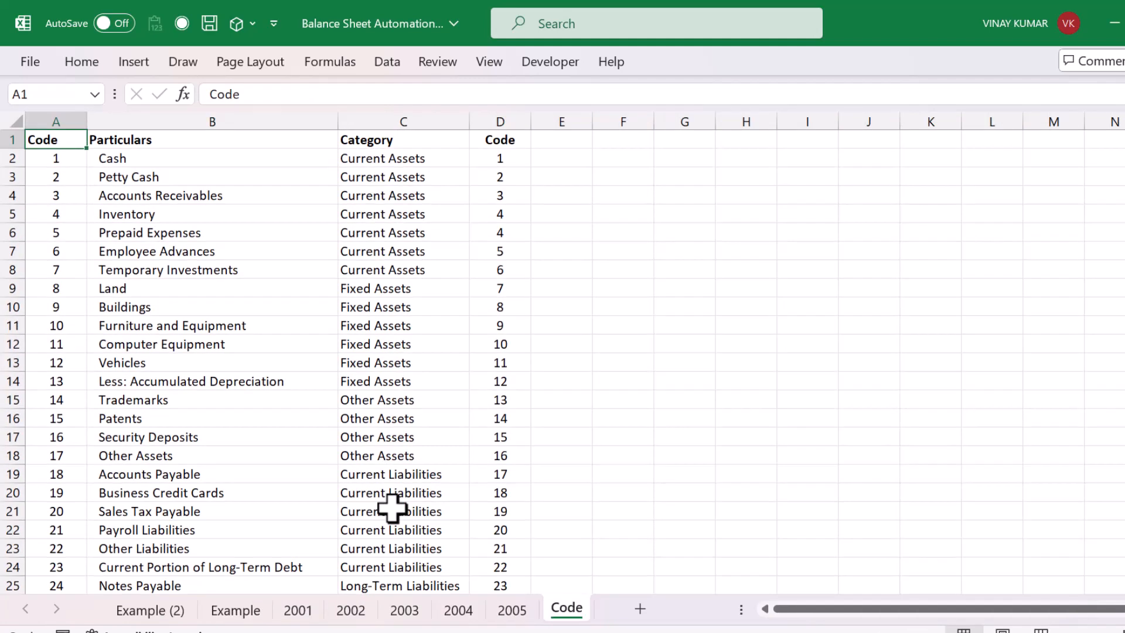
key("Right")
key("Down")
key("ctrl+shift+Down")
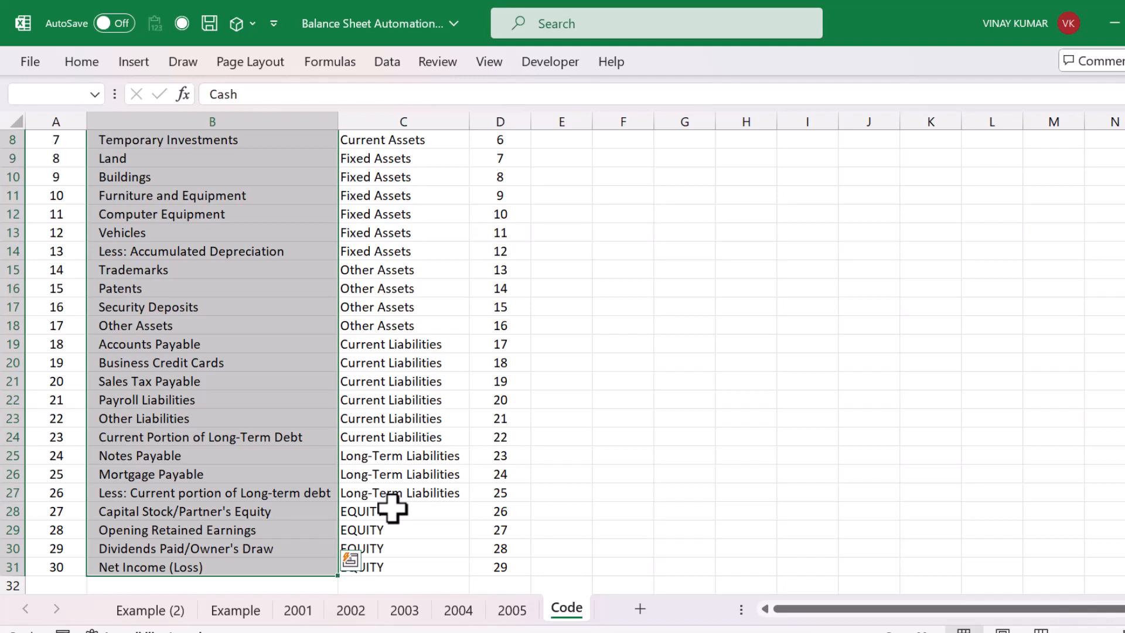
key("Up")
key("Down")
key("Down")
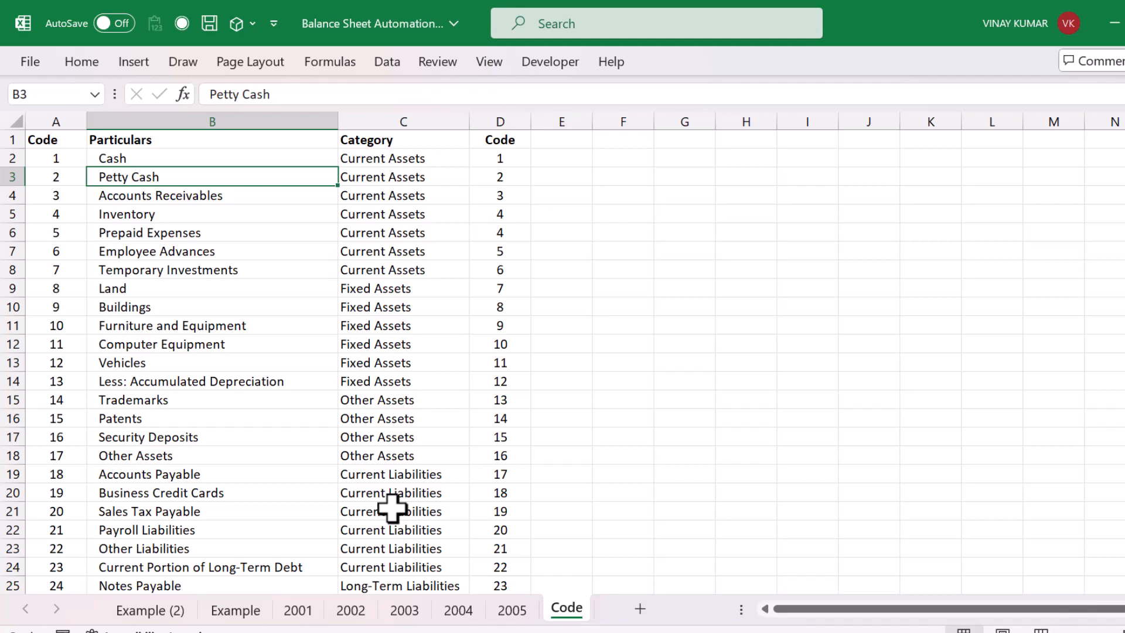
Step: Return through the yearly sheets to 2001 and examine its coded Current Assets items
key("ctrl+Page_Up")
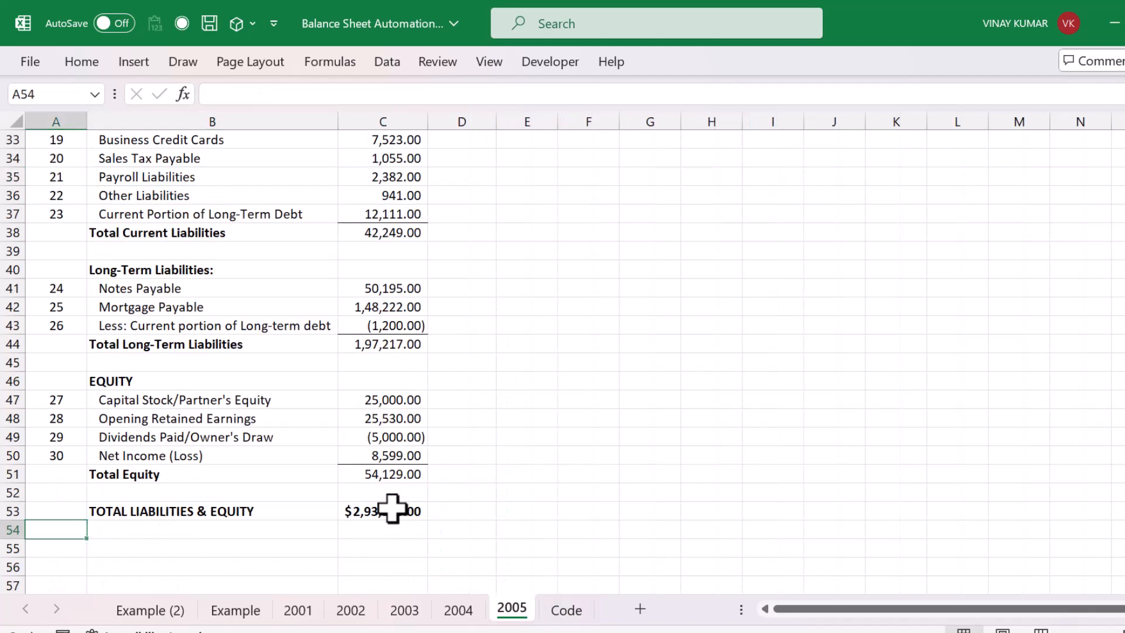
key("ctrl+Page_Up")
key("ctrl+Page_Up")
key("ctrl+Page_Up")
key("ctrl+Page_Up")
key("Right")
key("Down")
key("Down")
key("Down")
key("Down")
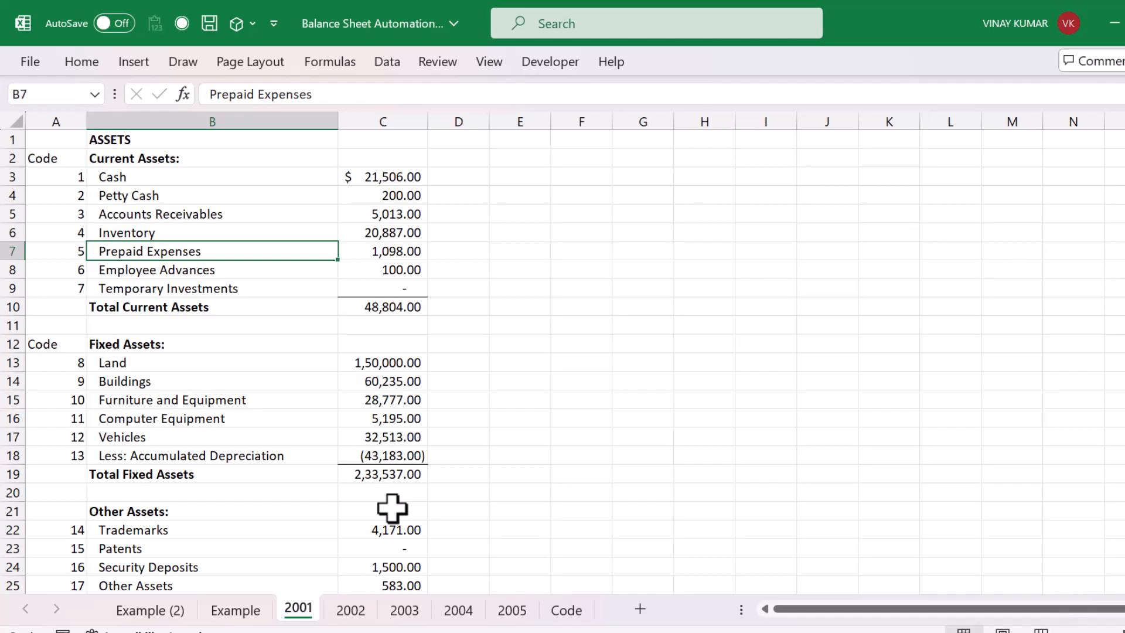
key("Down")
Step: Go back to the Code sheet and check the codes against the item names in the Particulars list
key("ctrl+Page_Down")
key("ctrl+Page_Down")
key("ctrl+Page_Down")
key("ctrl+Page_Down")
key("ctrl+Page_Down")
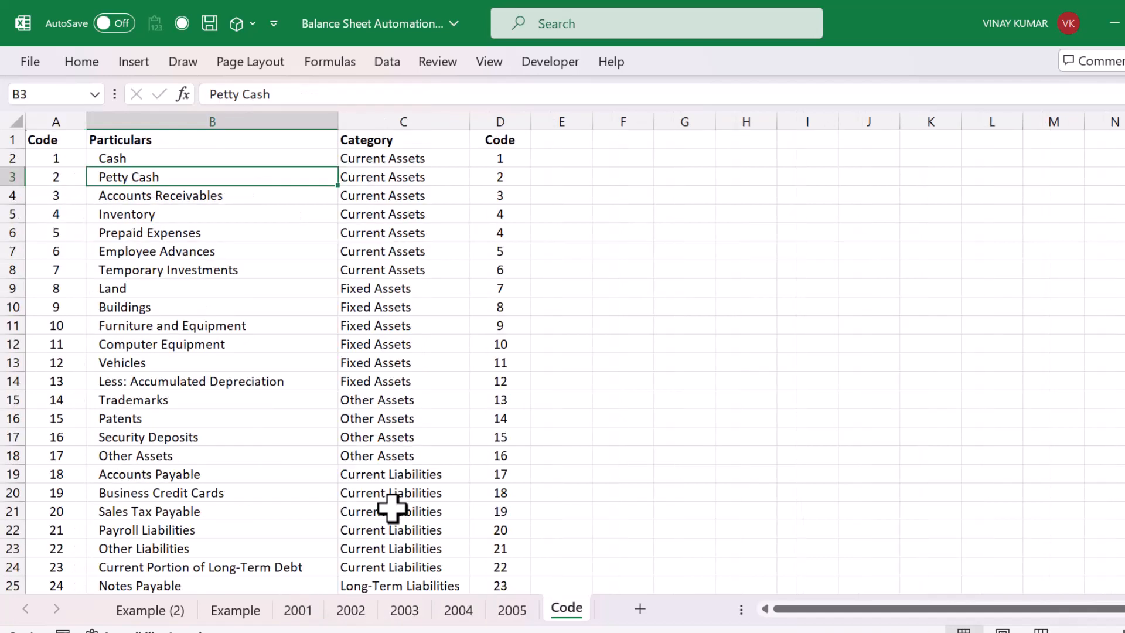
key("Down")
key("ctrl+Down")
key("Left")
key("Down")
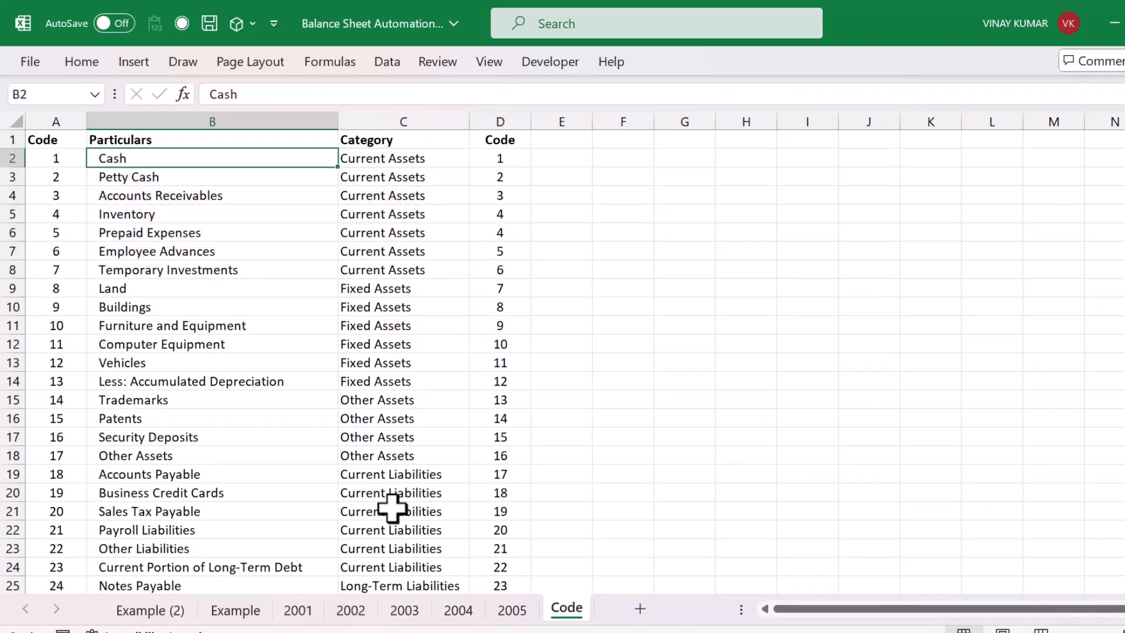
key("Down")
key("Down")
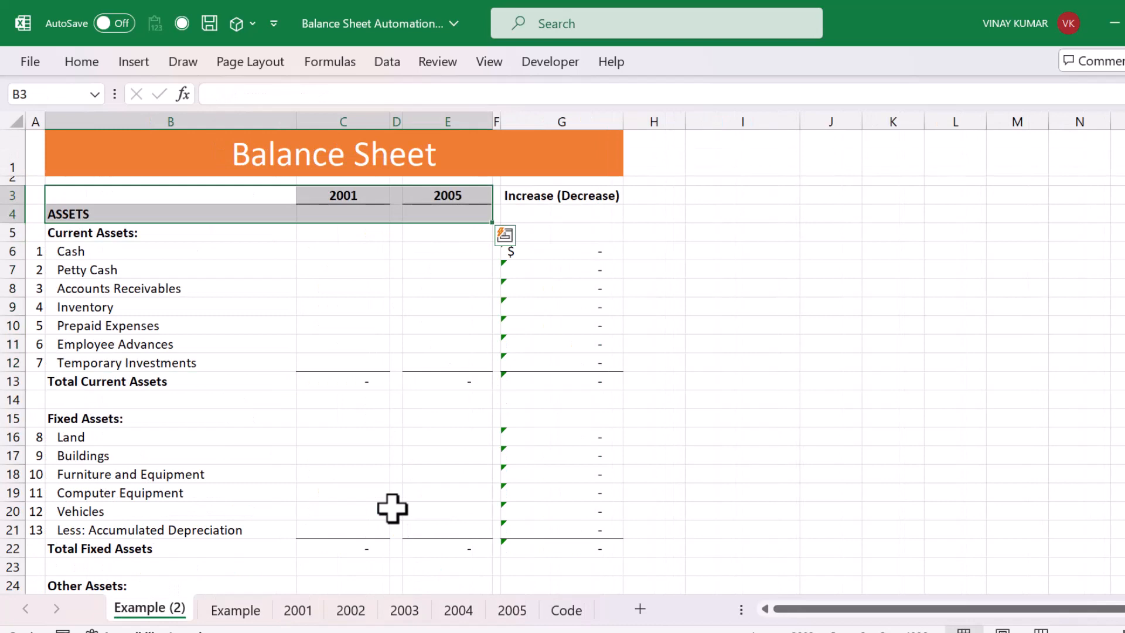
Step: Compare the item codes beside the names on the Example (2) sheet with those on the 2001 sheet
key("Left")
key("Down")
key("Down")
key("Down")
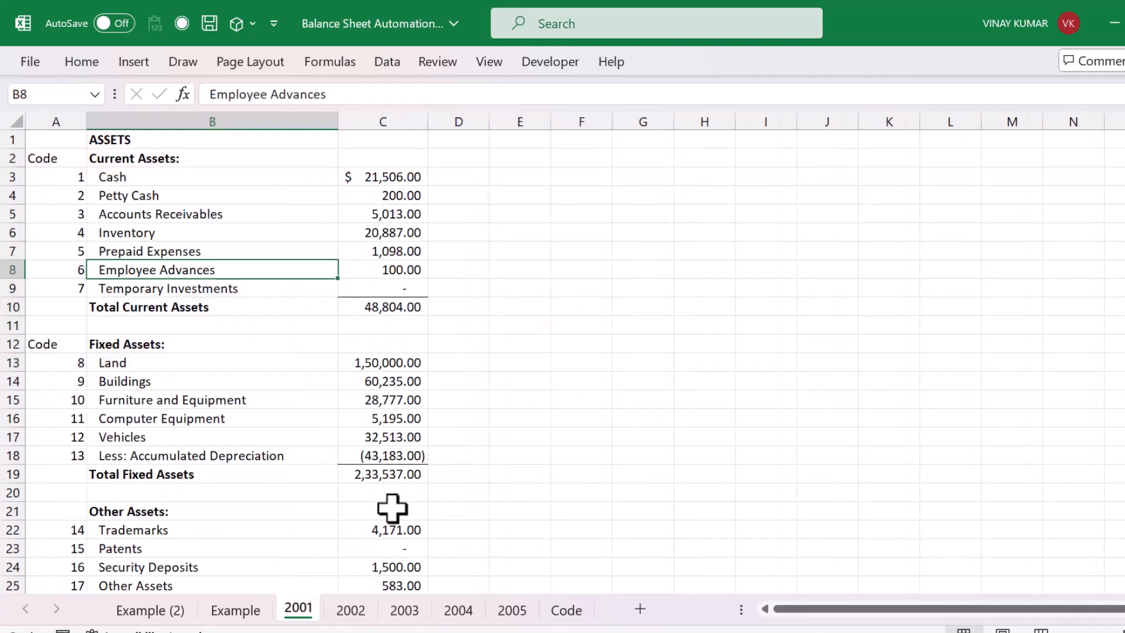
key("Left")
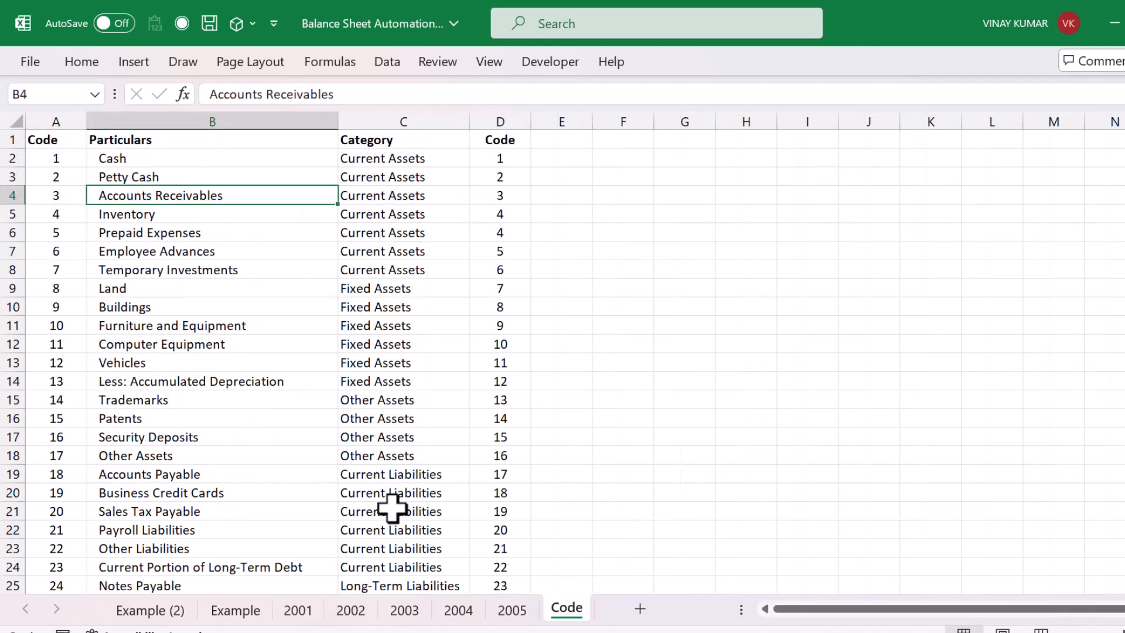
Step: Examine the Cash row of the Code sheet, from its code in column A to the second Code column D
key("Up")
key("Up")
key("Up")
key("Left")
key("Down")
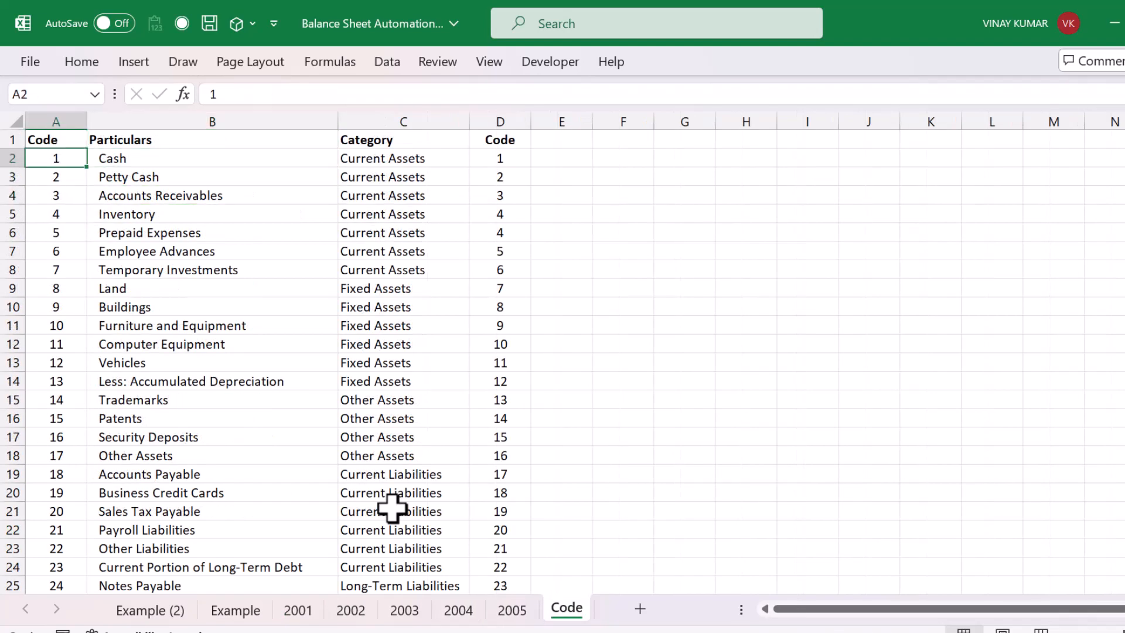
key("Right")
key("Right")
key("Right")
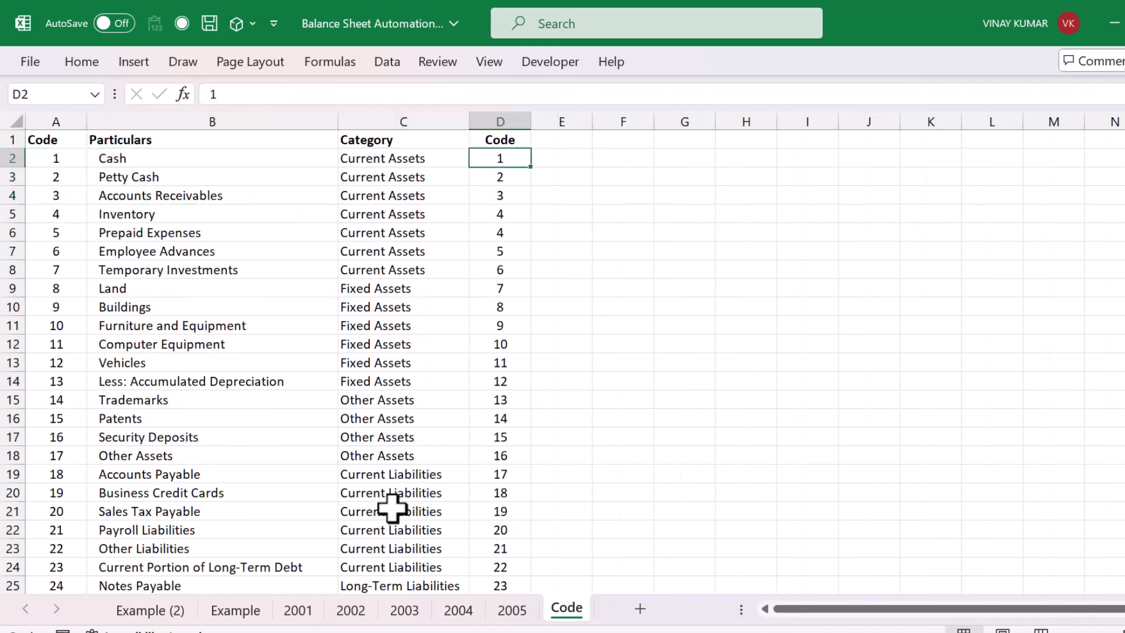
Step: Open the 2005 sheet and review its coded line items from the liabilities up to cell A1
key("ctrl+Page_Up")
key("ctrl+Up")
key("ctrl+Up")
key("ctrl+Up")
key("ctrl+Up")
key("ctrl+Up")
key("ctrl+Up")
key("ctrl+Up")
key("ctrl+Up")
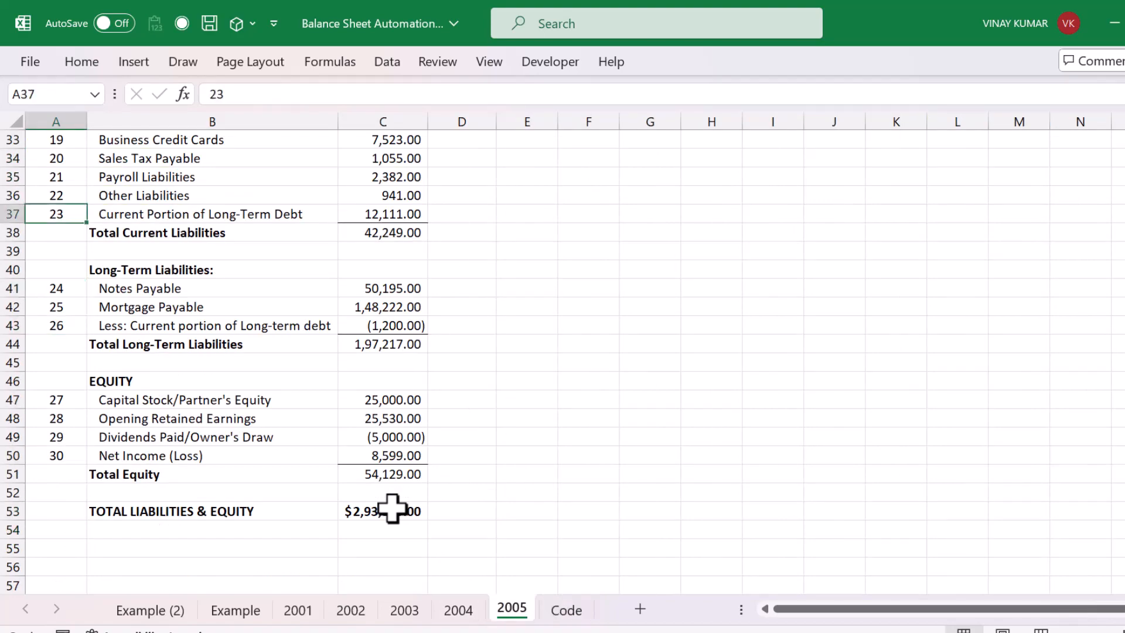
key("ctrl+Up")
key("Right")
key("Right")
key("Right")
key("ctrl+Up")
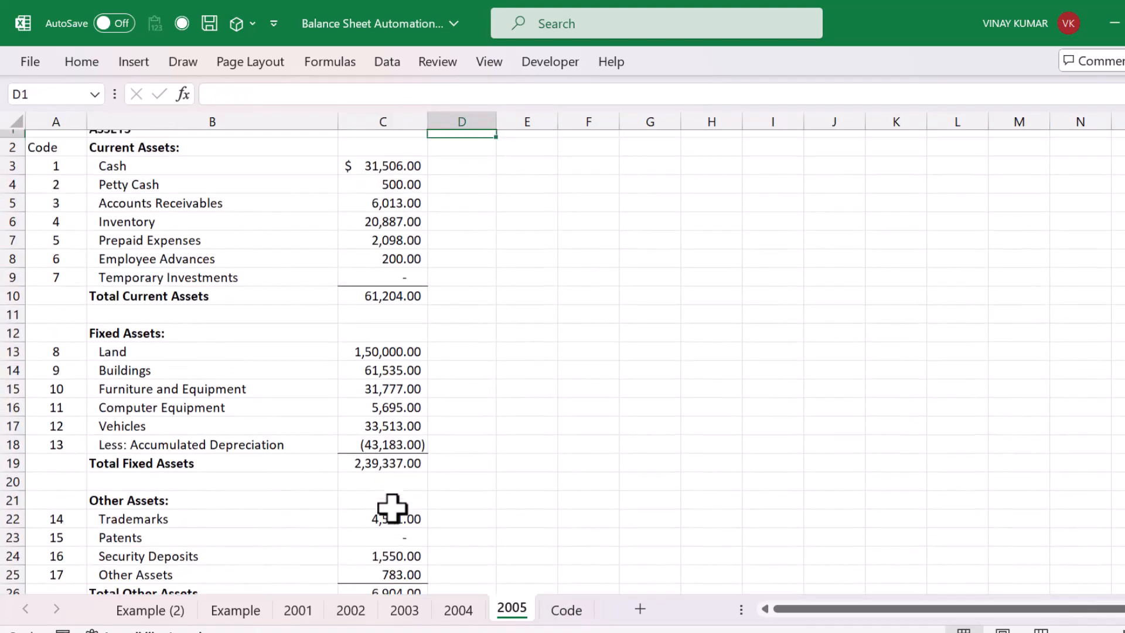
key("Left")
key("Left")
key("Down")
key("Left")
key("Up")
key("Down")
key("Up")
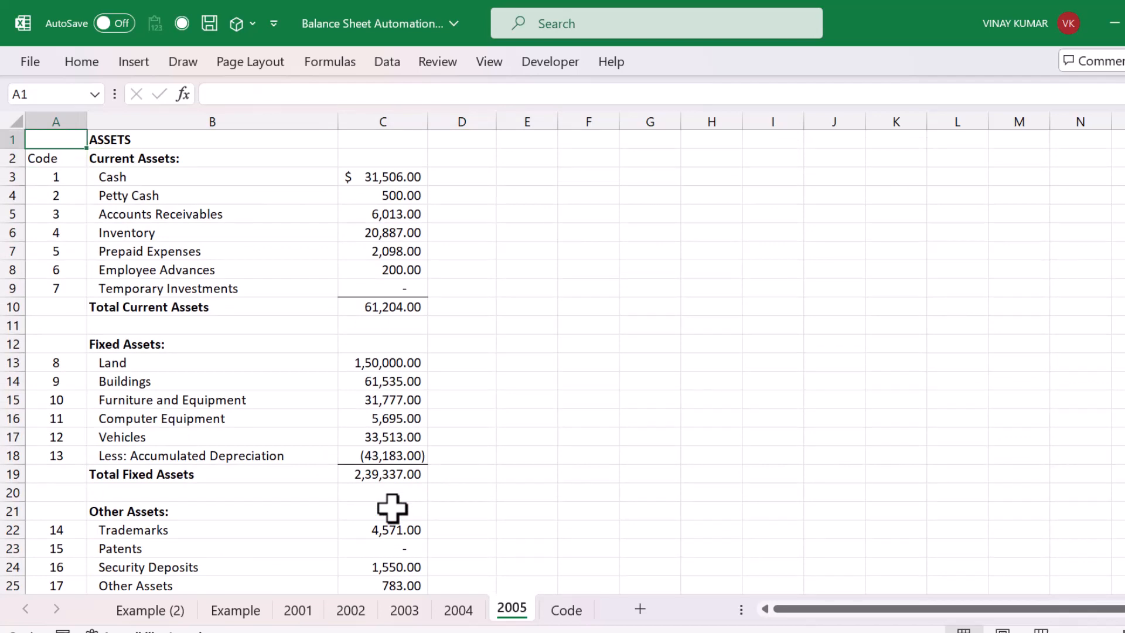
Step: Highlight the code, item name and amount columns on the 2005 sheet, covering A1:C22
key("shift+Right")
key("shift+Right")
key("shift+Right")
key("shift+Down")
key("shift+Left")
key("shift+Down")
key("shift+Down")
key("shift+Down")
key("shift+Down")
key("shift+Down")
key("shift+Down")
key("shift+Down")
key("shift+Down")
key("shift+Down")
key("shift+Down")
key("shift+Down")
key("shift+Down")
key("shift+Down")
key("shift+Down")
key("shift+Down")
key("shift+Down")
key("shift+Down")
key("shift+Down")
key("shift+Down")
key("shift+Down")
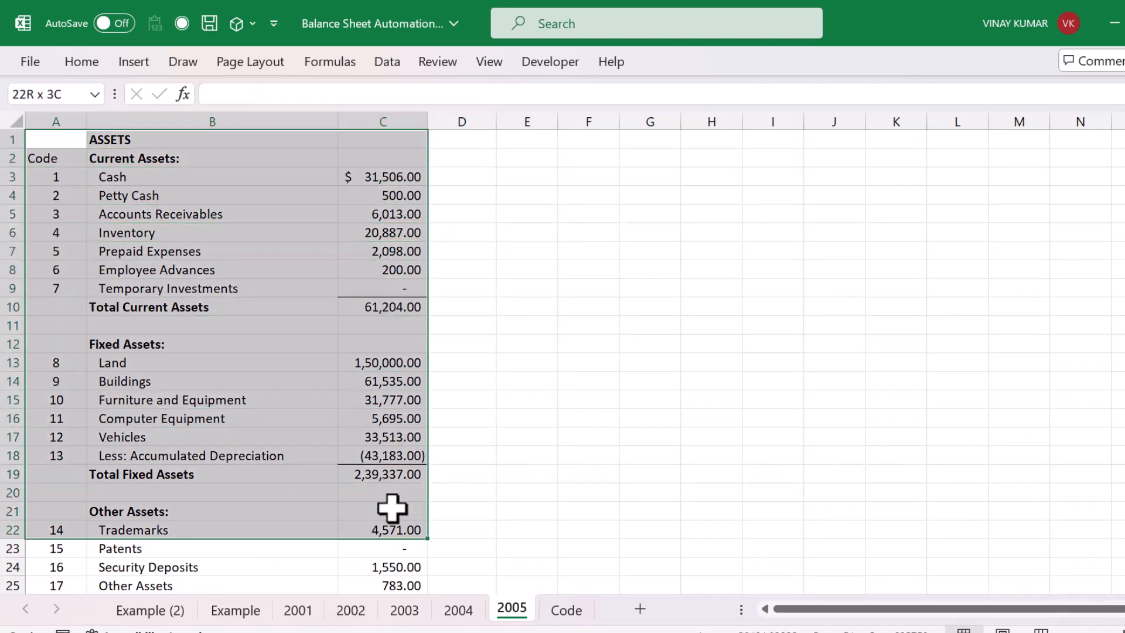
Step: Return through the yearly sheets to Example (2) and examine the header row and empty year columns of its balance sheet
key("ctrl+Home")
key("ctrl+Page_Up")
key("ctrl+Page_Up")
key("ctrl+Page_Up")
key("ctrl+Page_Up")
key("ctrl+Page_Up")
key("ctrl+Page_Up")
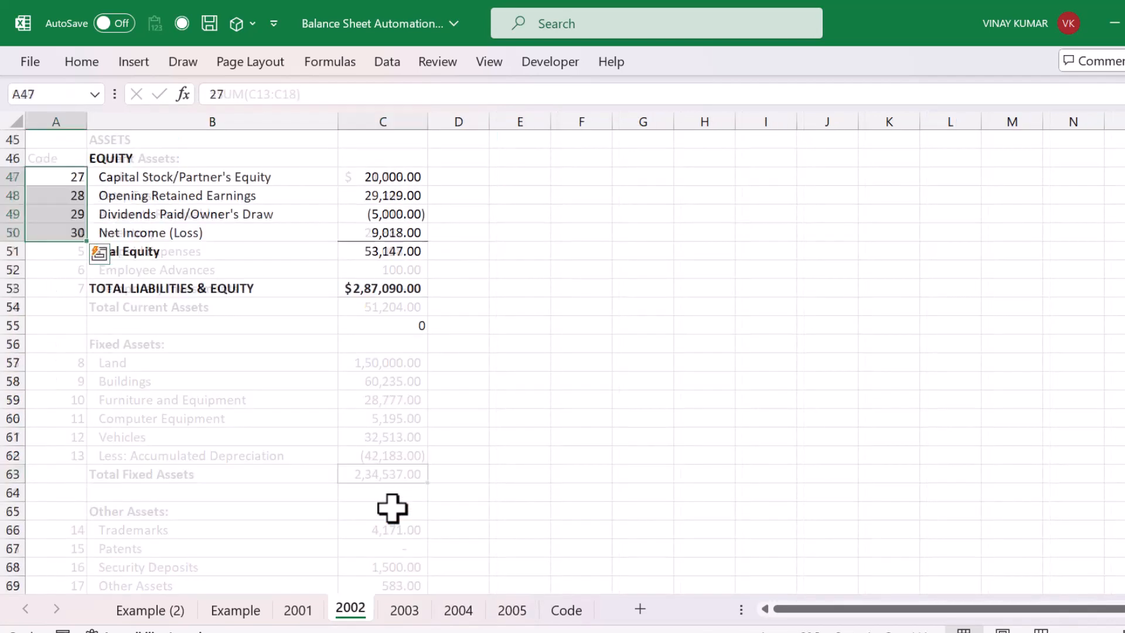
key("Right")
key("Left")
key("Up")
key("Right")
key("Up")
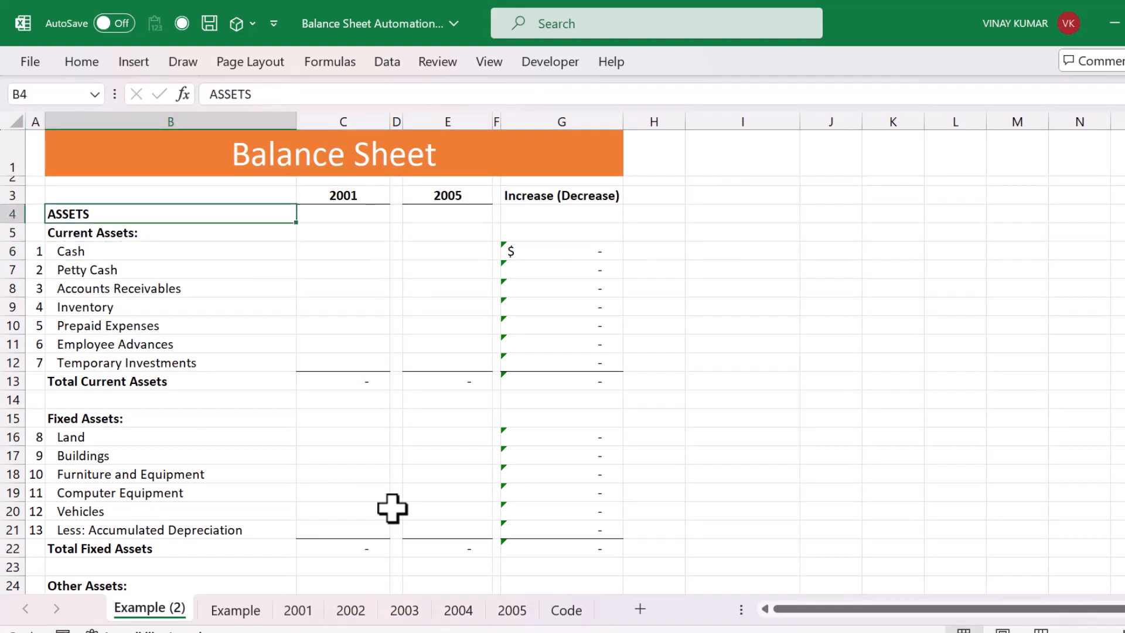
key("Up")
key("Right")
key("Down")
key("Down")
key("Left")
key("Up")
key("Up")
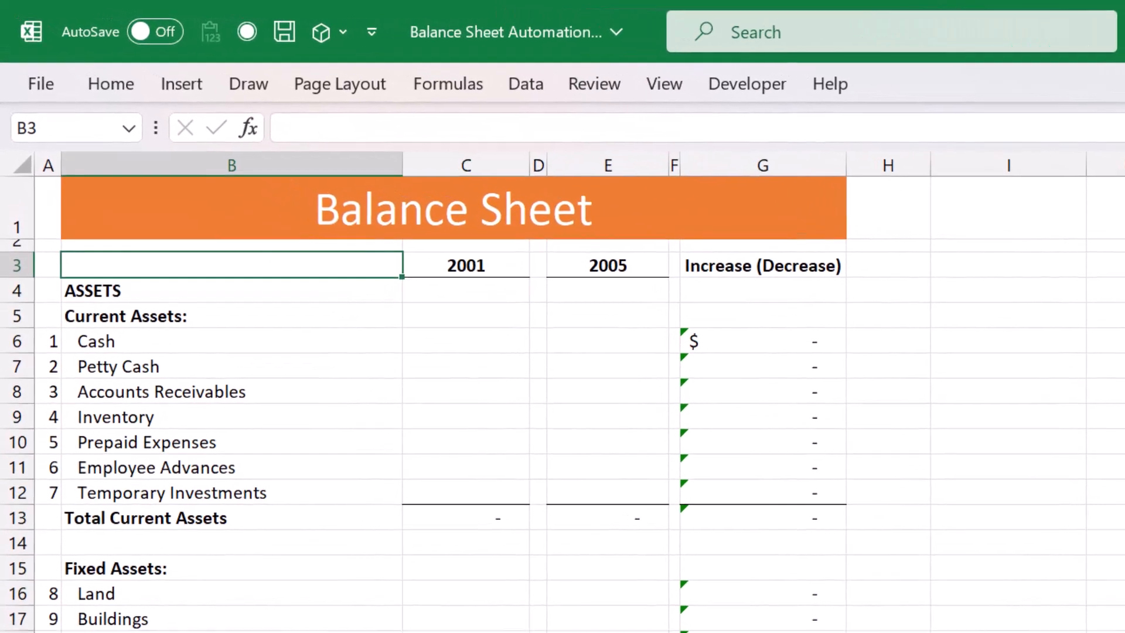
Step: Apply List data validation with the source 2001,2002,2003,2005 to the first year heading in C3
key("Right")
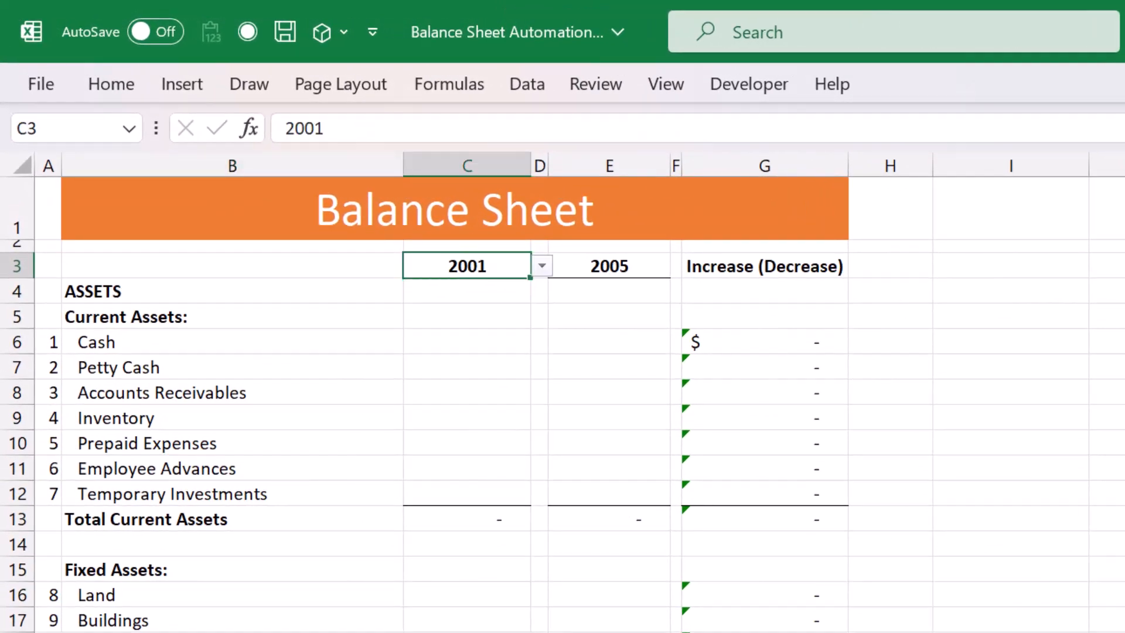
key("alt+d")
key("l")
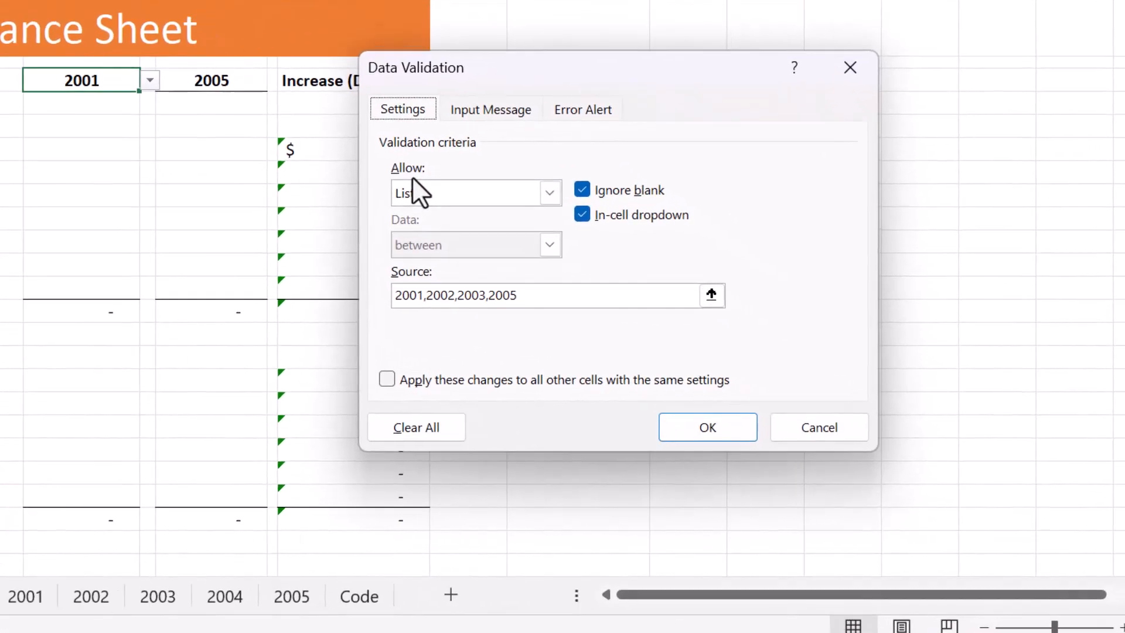
left_click(410, 194)
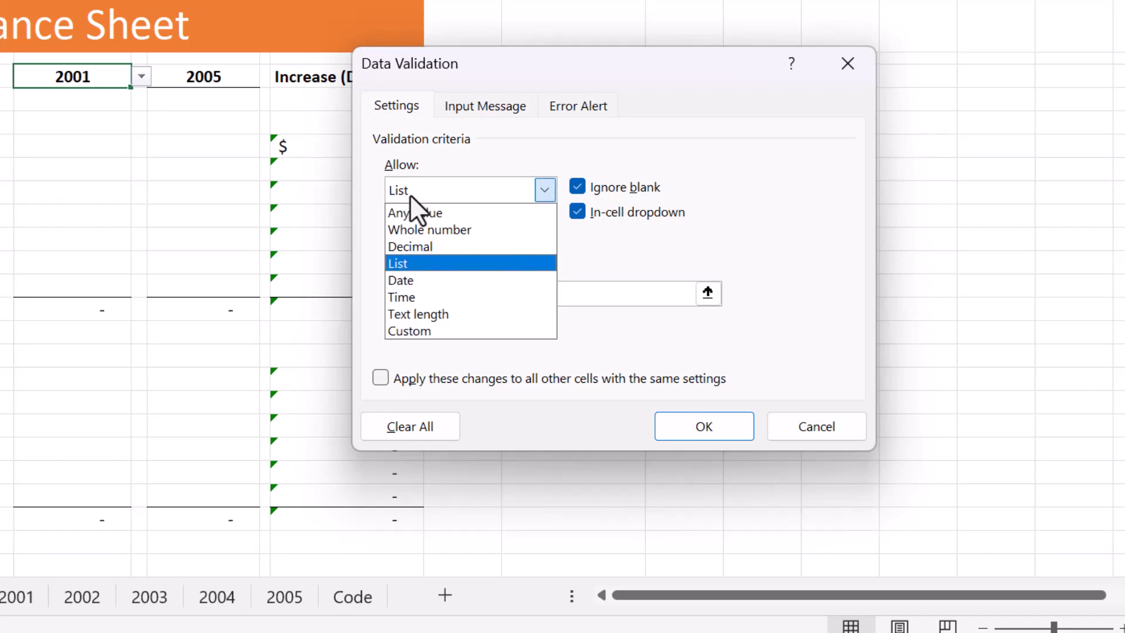
left_click(411, 259)
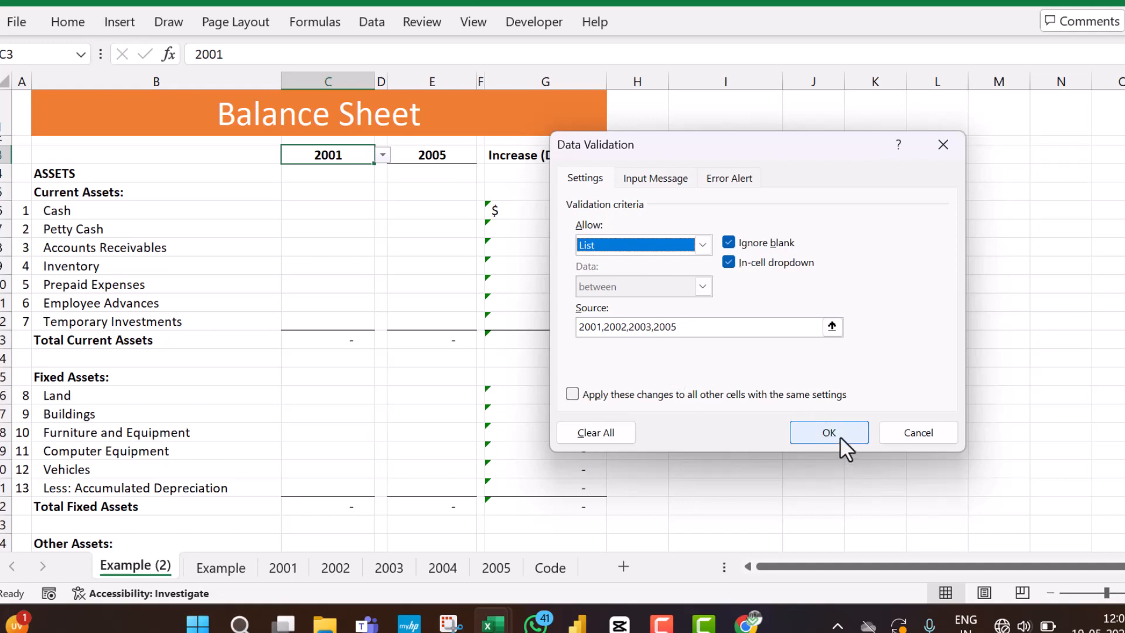
left_click(838, 435)
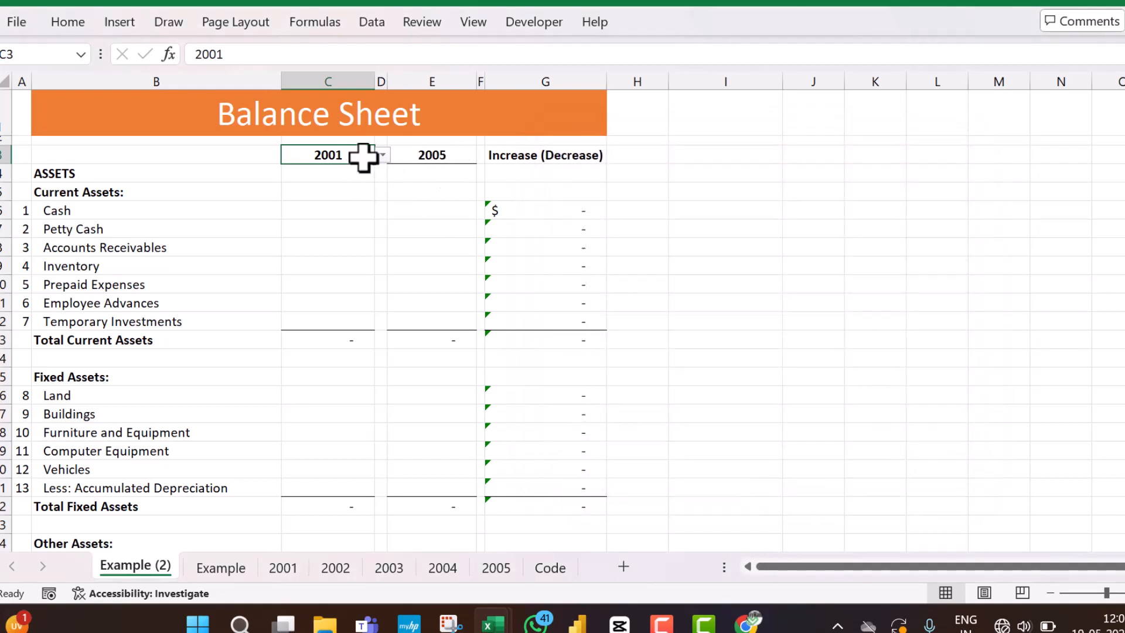
Step: Examine the year choices offered by the drop-down list of the second year heading in E3
left_click(425, 152)
key("Left")
key("Left")
key("ctrl+c")
key("Right")
key("Right")
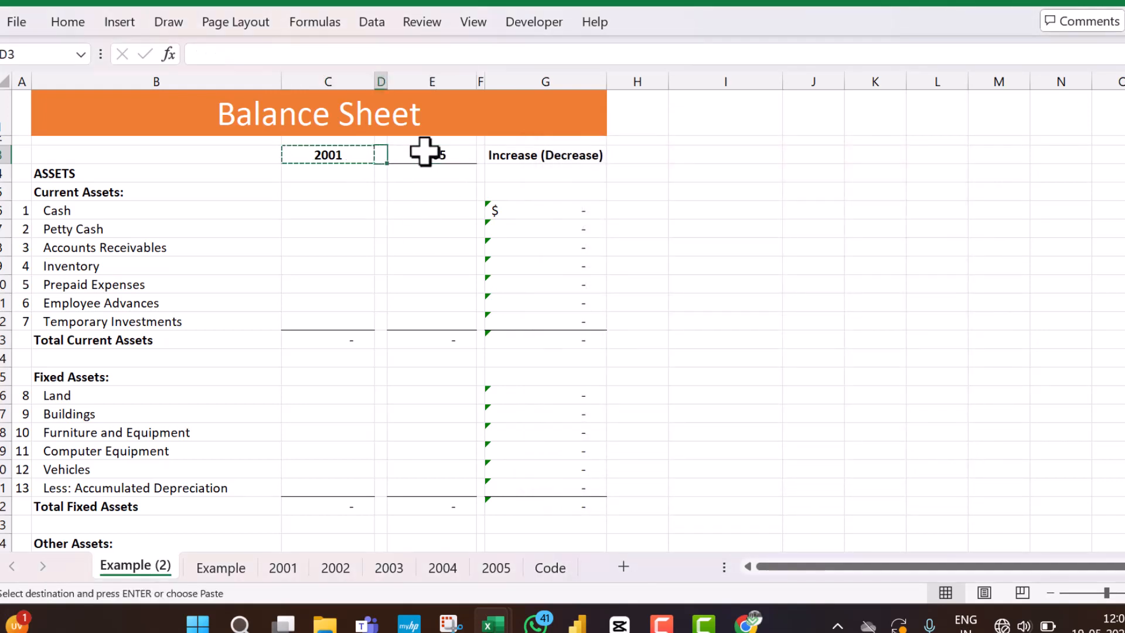
key("Escape")
key("alt+Down")
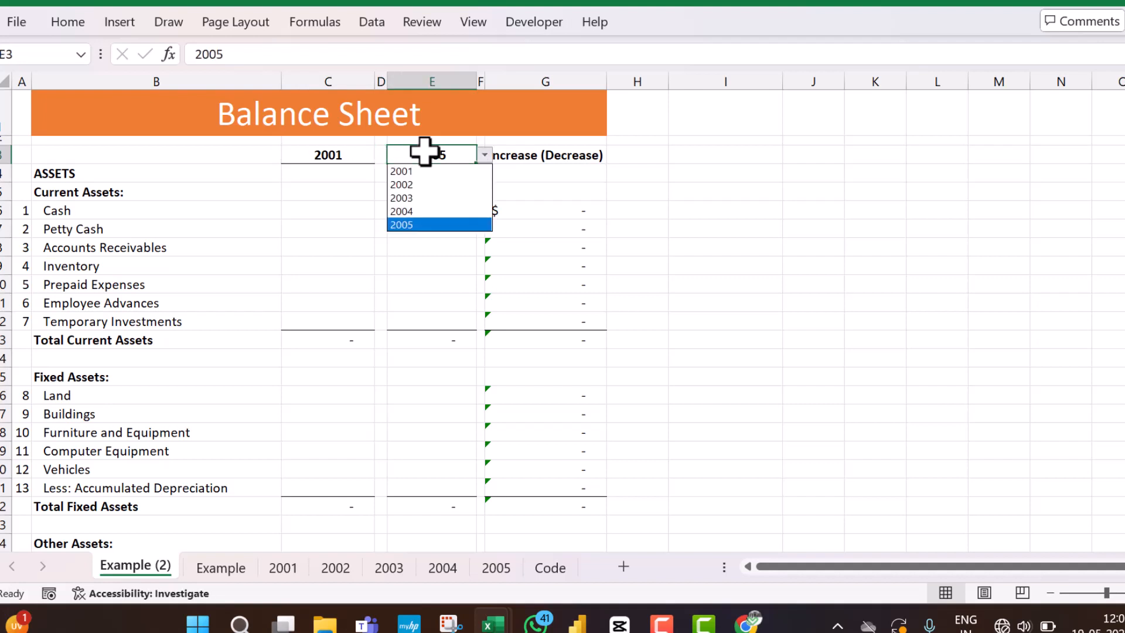
key("Up")
key("Escape")
key("Right")
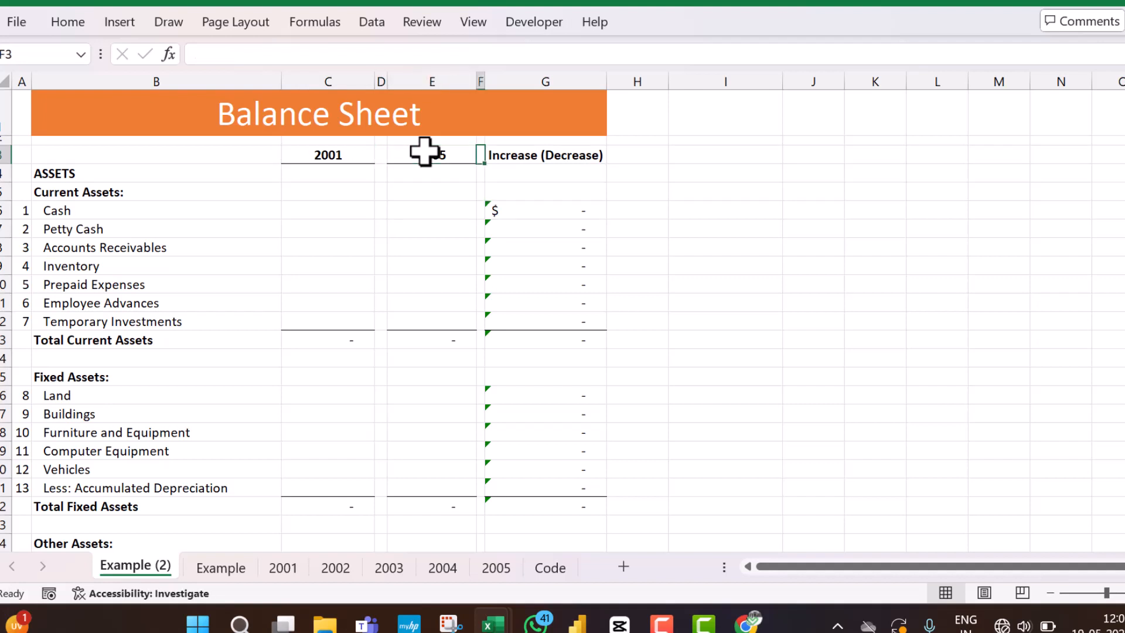
Step: Insert a column before Increase (Decrease) and copy the year heading from E3 into G3
left_click(575, 74)
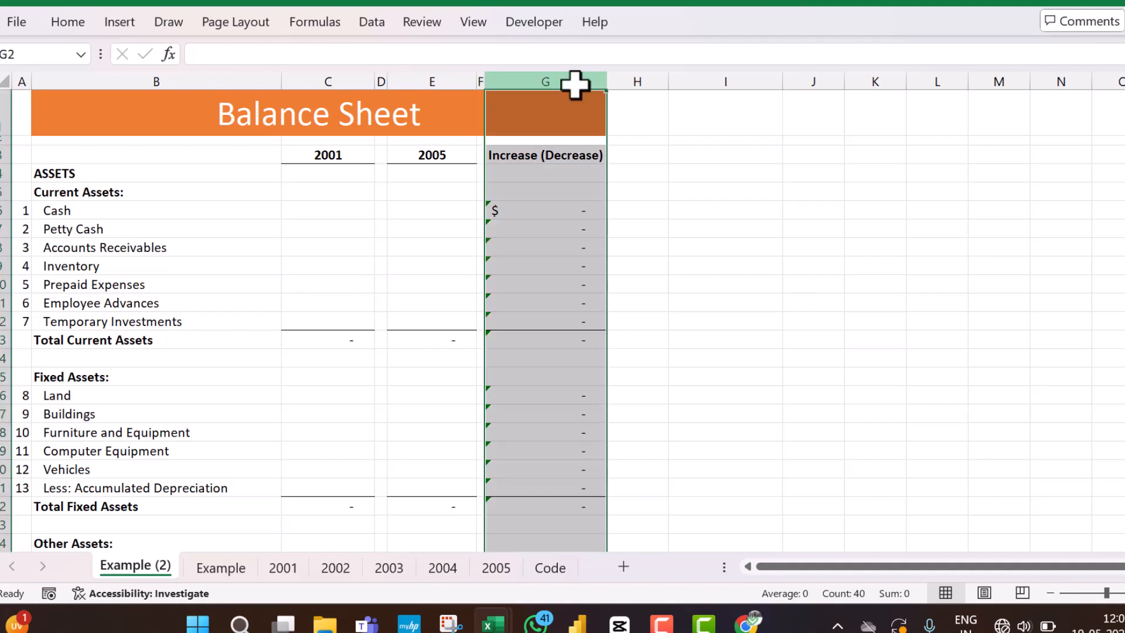
key("ctrl+shift+plus")
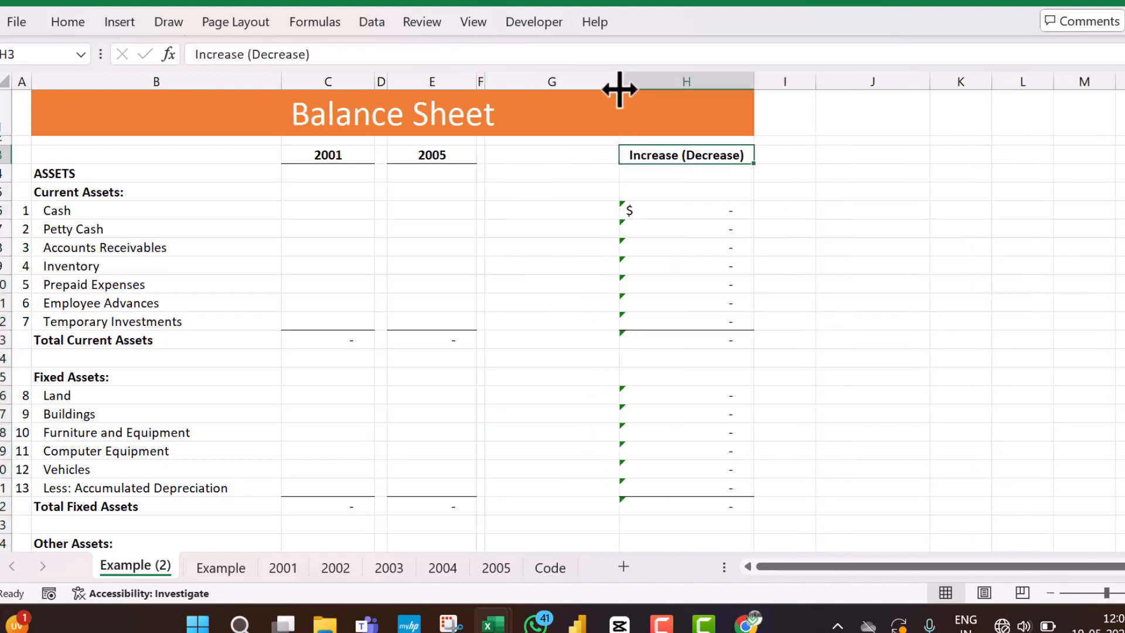
key("Left")
key("Left")
key("Left")
key("ctrl+c")
key("Right")
key("Right")
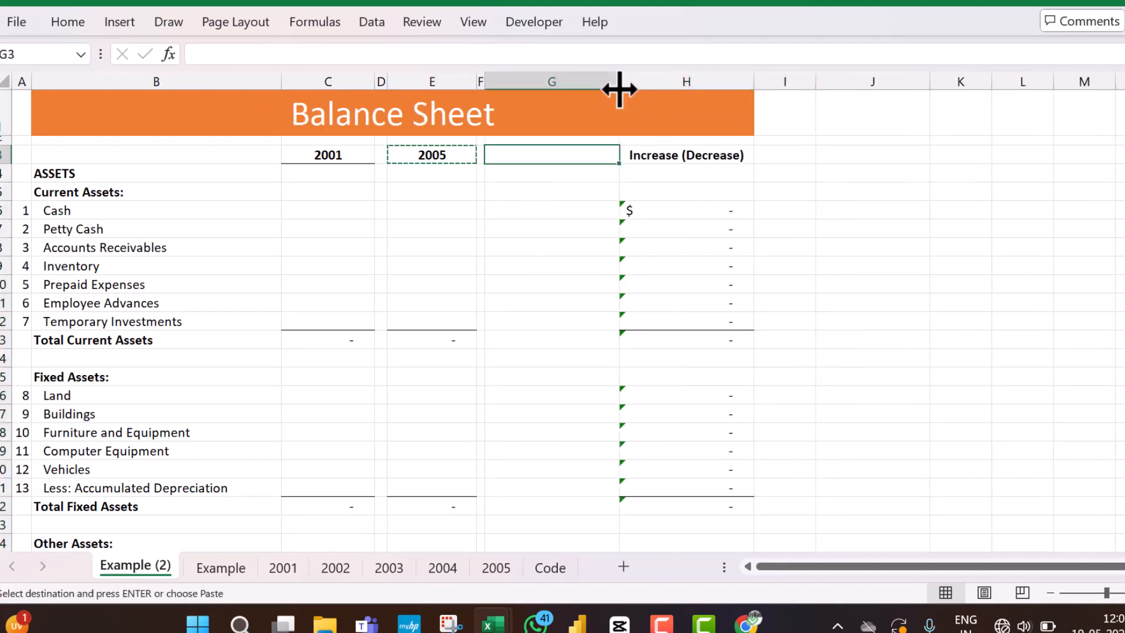
key("Return")
key("Down")
key("Up")
key("Up")
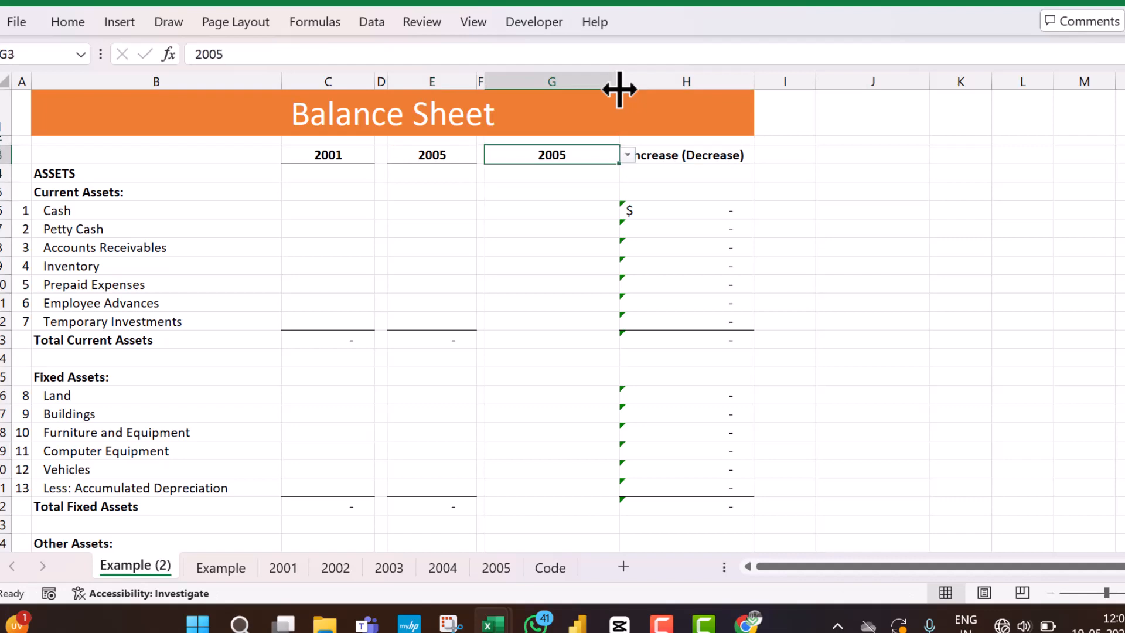
Step: Delete the newly inserted column G and return to the year heading in E3
left_click(579, 70)
key("ctrl+minus")
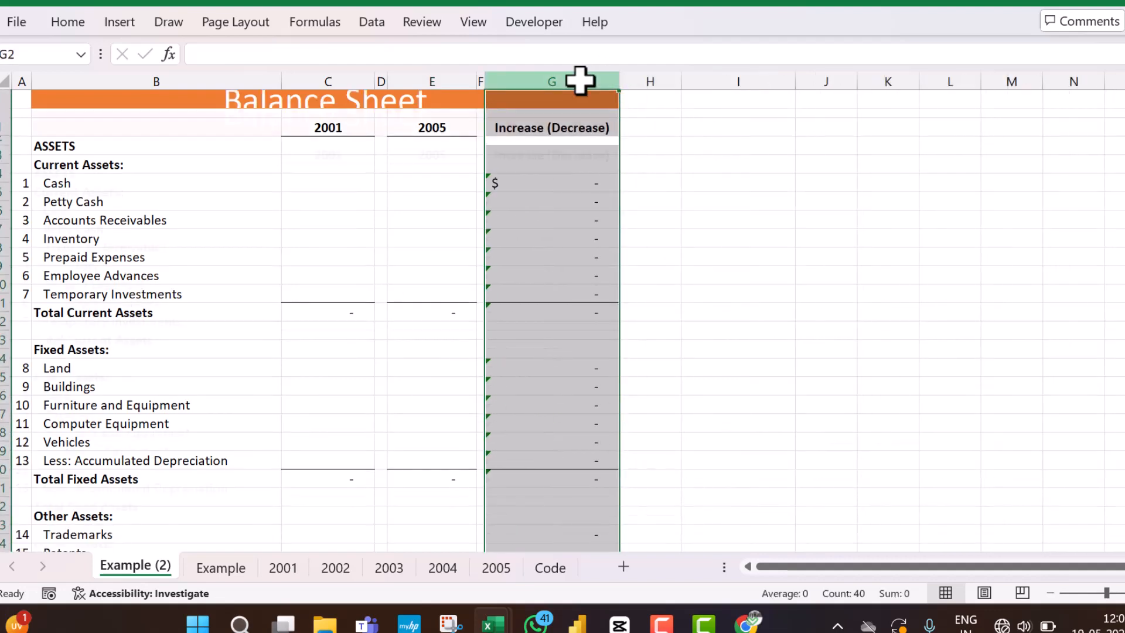
key("Left")
key("Left")
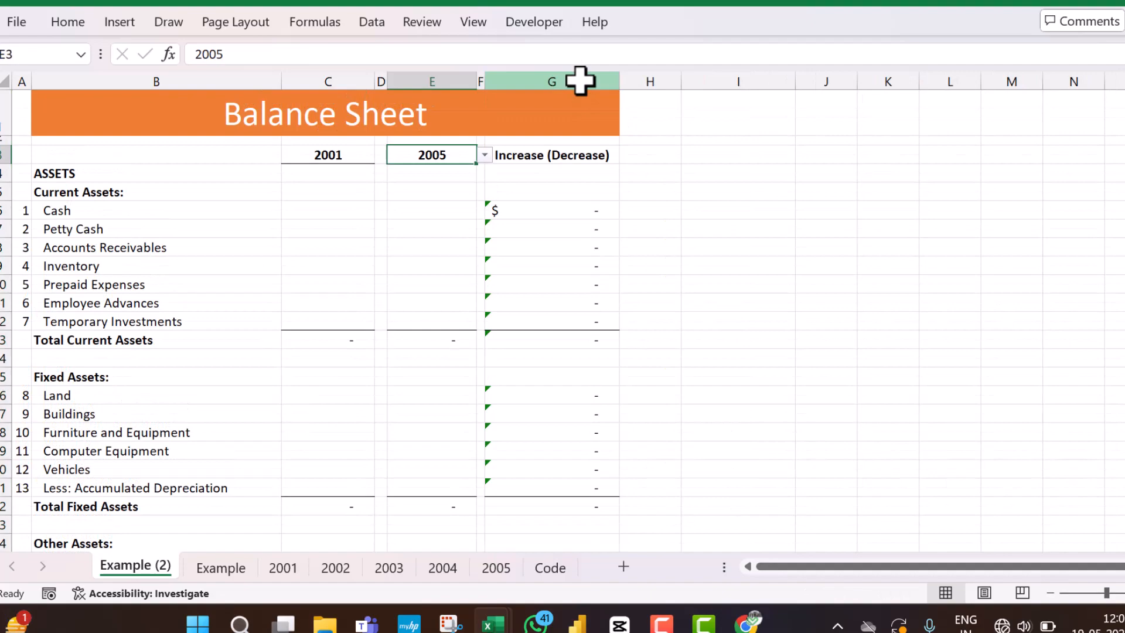
Step: Start a VLOOKUP formula in the Cash row's cell C6 with the column-locked lookup value $A6
key("Left")
key("Left")
key("Left")
key("Down")
key("Down")
key("Down")
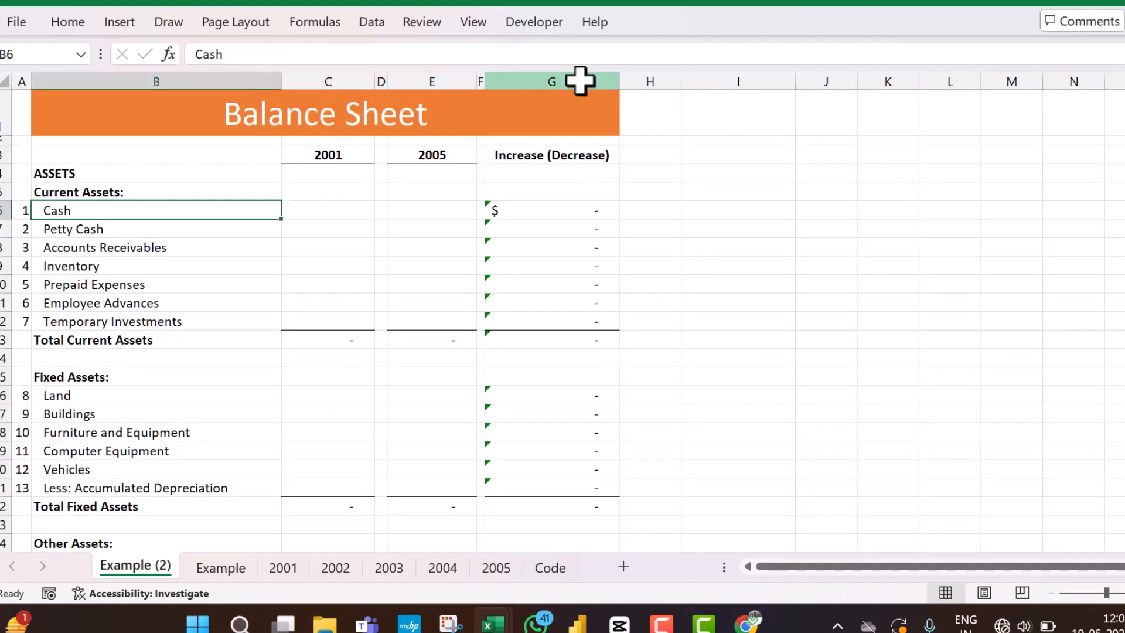
key("Right")
type("=vl")
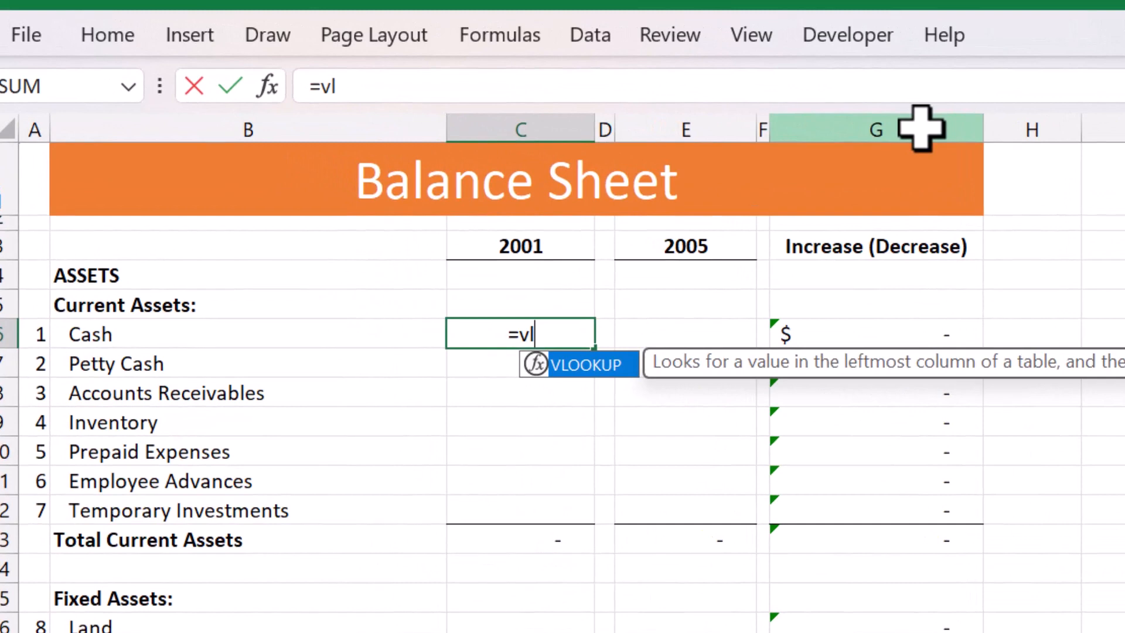
key("Tab")
key("Left")
key("Left")
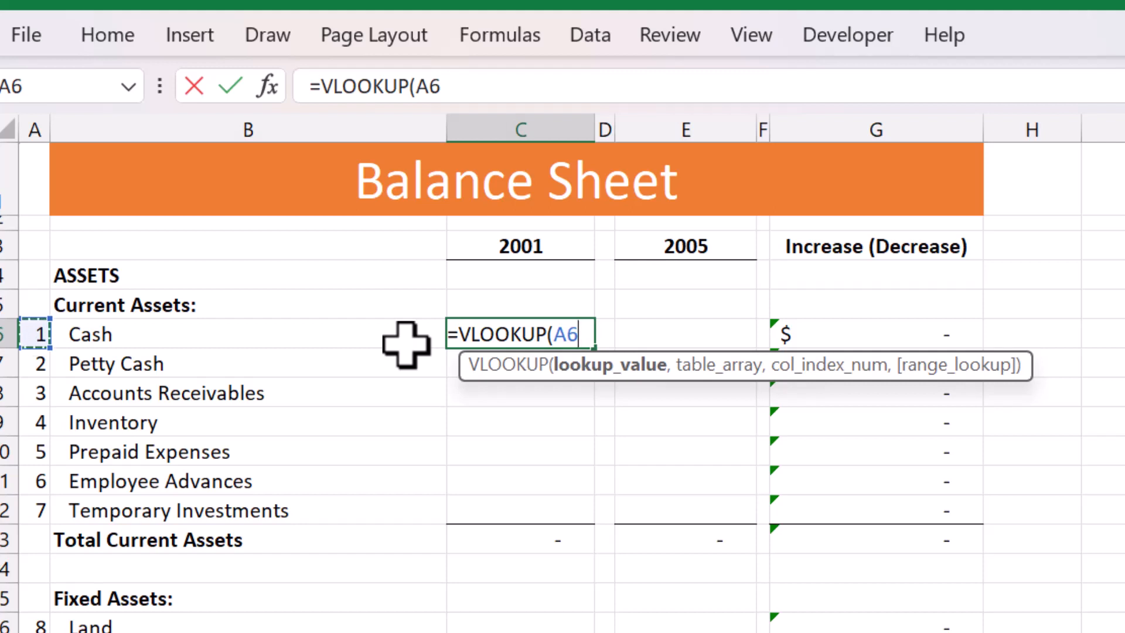
key("F4")
key("F4")
key("F4")
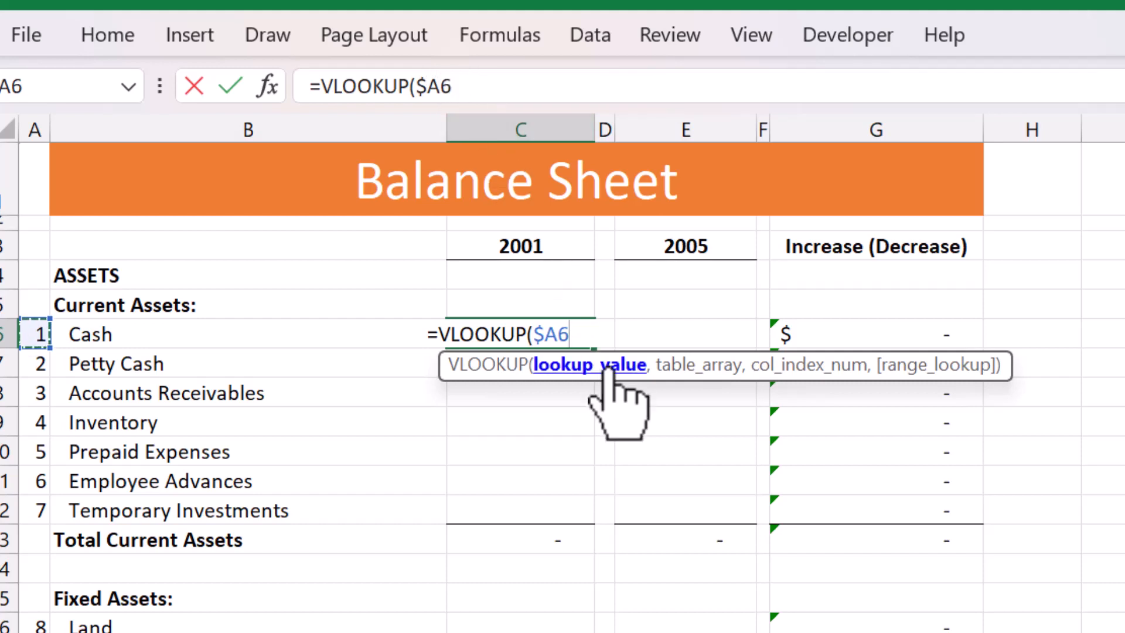
Step: Set the VLOOKUP's table array to the range A2:C50 on the 2001 sheet
type(",'2001'!")
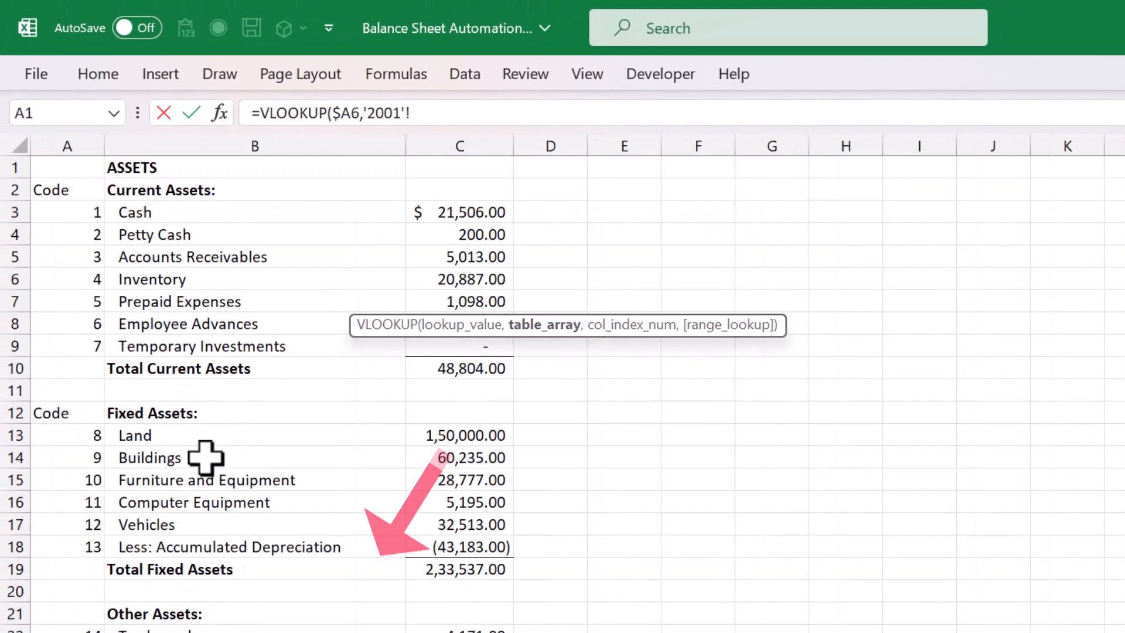
left_click(221, 344)
key("Up")
key("Up")
key("Up")
key("Up")
key("Up")
key("Up")
key("Up")
key("Left")
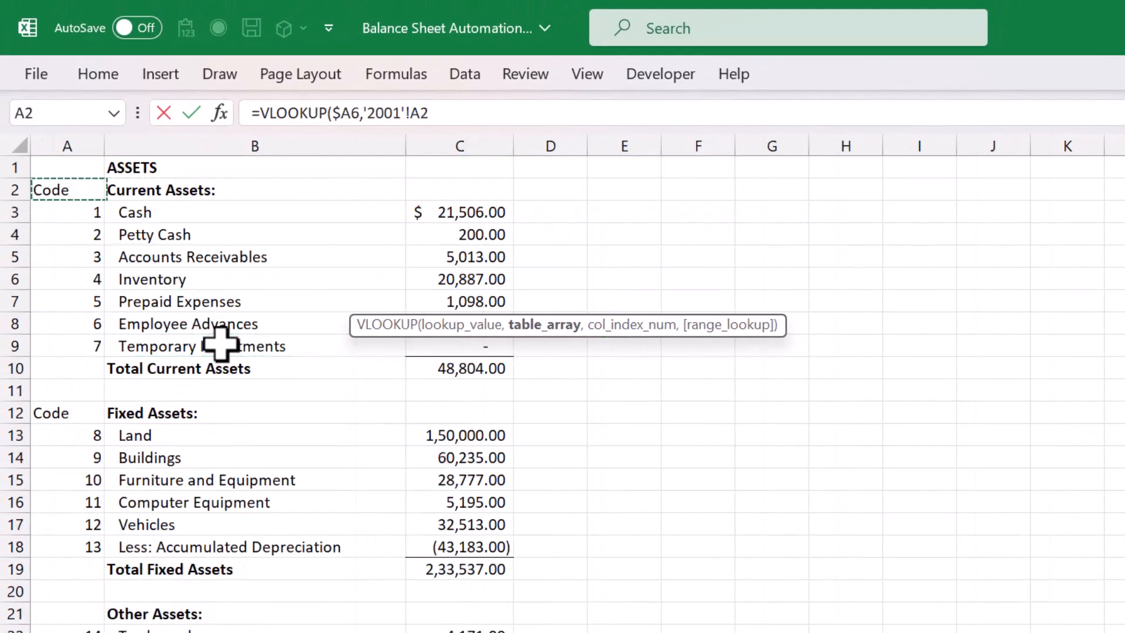
key("shift+Right")
key("shift+Right")
key("shift+Down")
key("shift+Down")
key("shift+Down")
key("shift+Down")
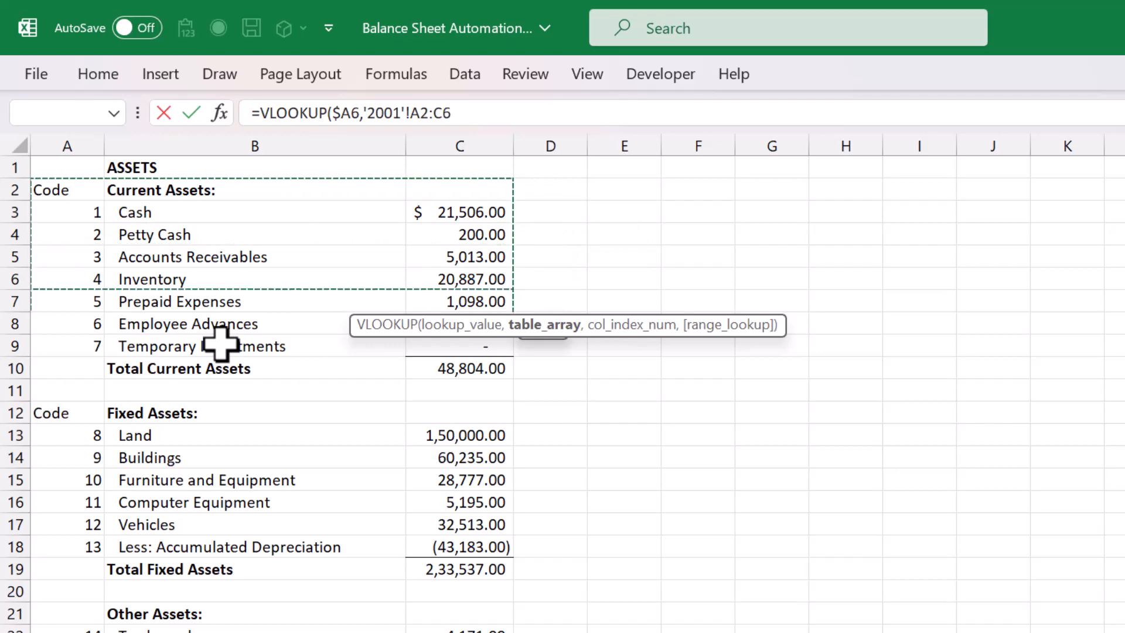
key("shift+Down")
key("shift+Down")
key("shift+Down")
key("shift+Down")
key("shift+Down")
key("shift+Down")
key("shift+Down")
key("shift+Down")
key("shift+Down")
key("shift+Down")
key("shift+Down")
key("shift+Down")
key("shift+Down")
key("shift+Down")
key("shift+Down")
key("shift+Down")
key("shift+Down")
key("shift+Down")
key("shift+Down")
key("shift+Down")
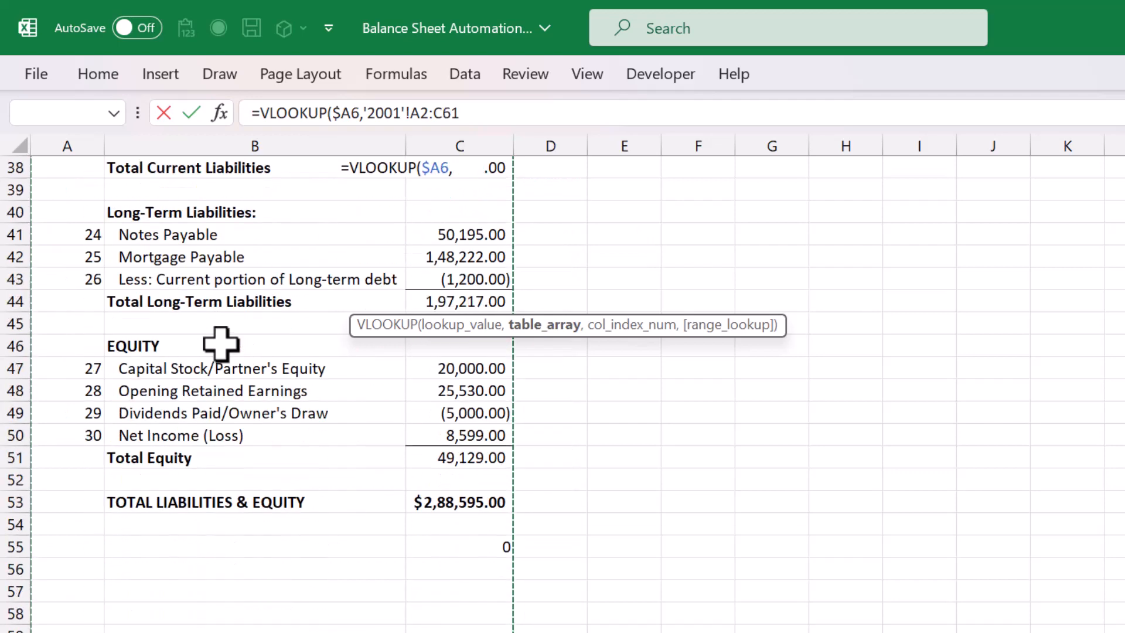
key("shift+Down")
key("shift+Down")
key("shift+Down")
key("shift+Down")
key("shift+Down")
key("shift+Up")
key("shift+Up")
key("shift+Up")
key("shift+Up")
key("shift+Up")
key("shift+Up")
key("shift+Up")
key("shift+Up")
key("shift+Up")
key("shift+Up")
key("shift+Up")
key("shift+Up")
key("shift+Up")
key("shift+Up")
key("shift+Up")
key("shift+Up")
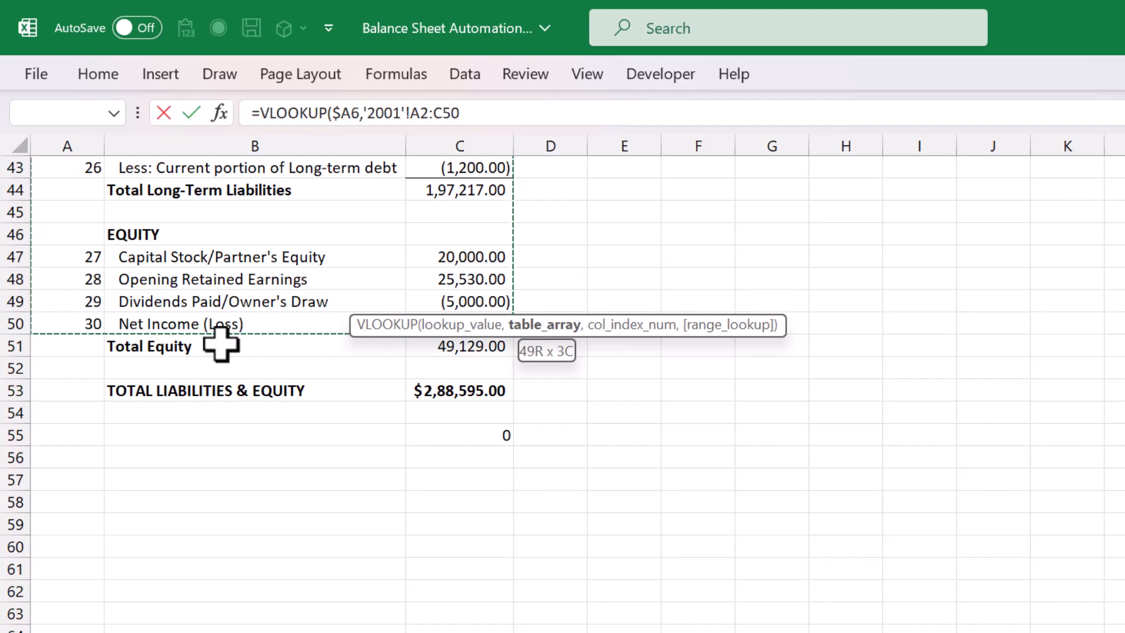
Step: Finish the VLOOKUP in C6 with column index 3 and exact match 0
type(",3,")
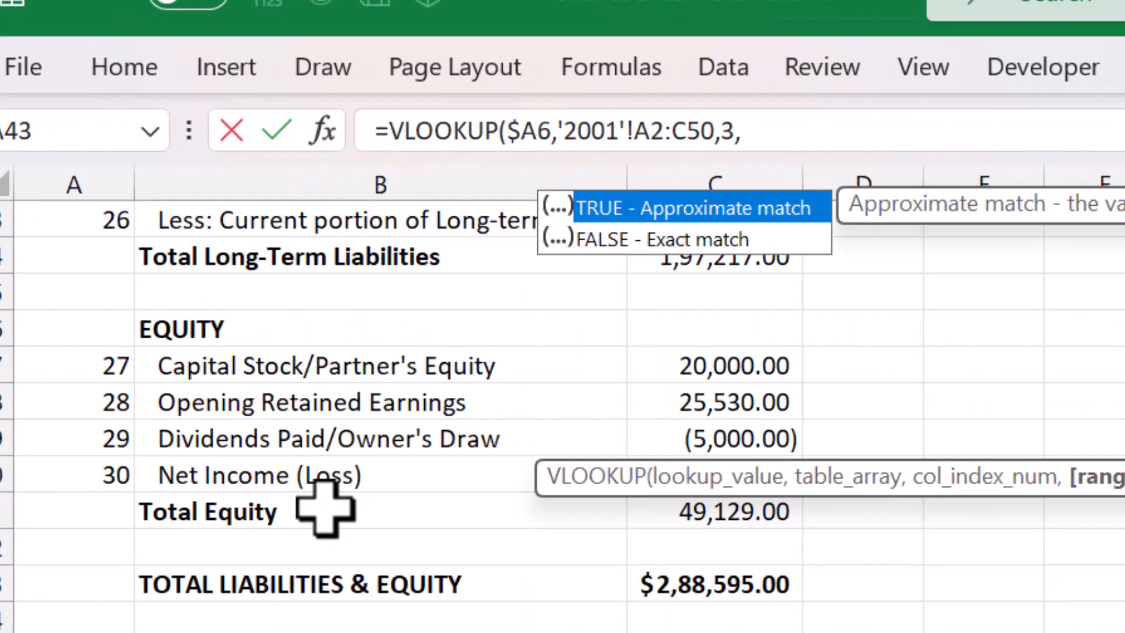
type("0")
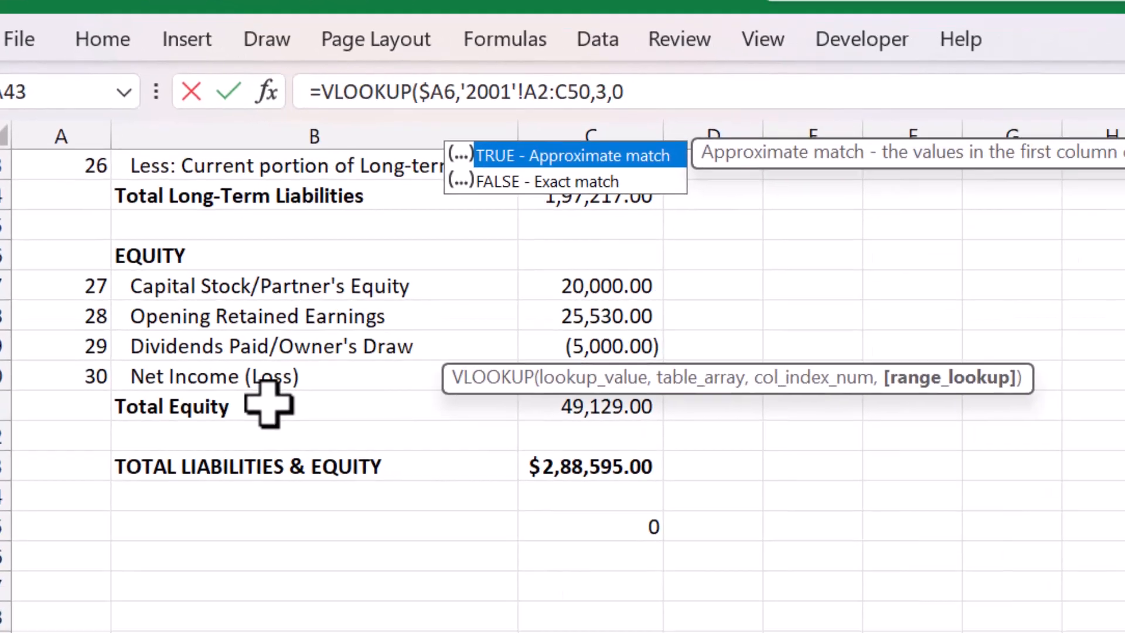
key("Return")
key("Up")
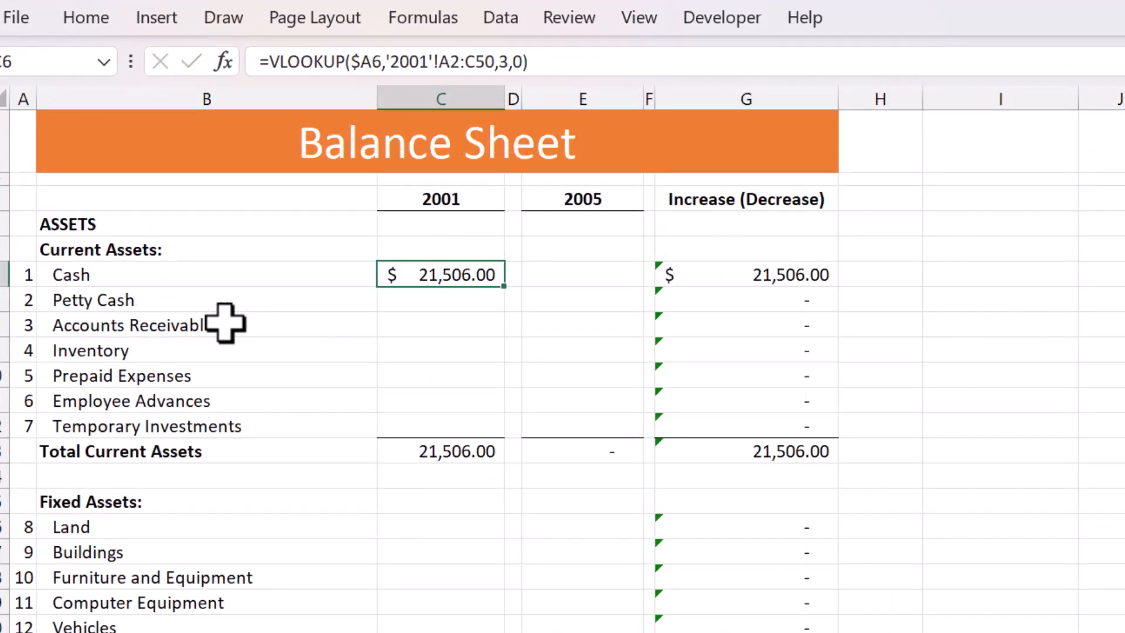
Step: Make the A2:C50 table range in C6's VLOOKUP formula an absolute reference
key("F2")
key("Left")
key("Left")
key("Left")
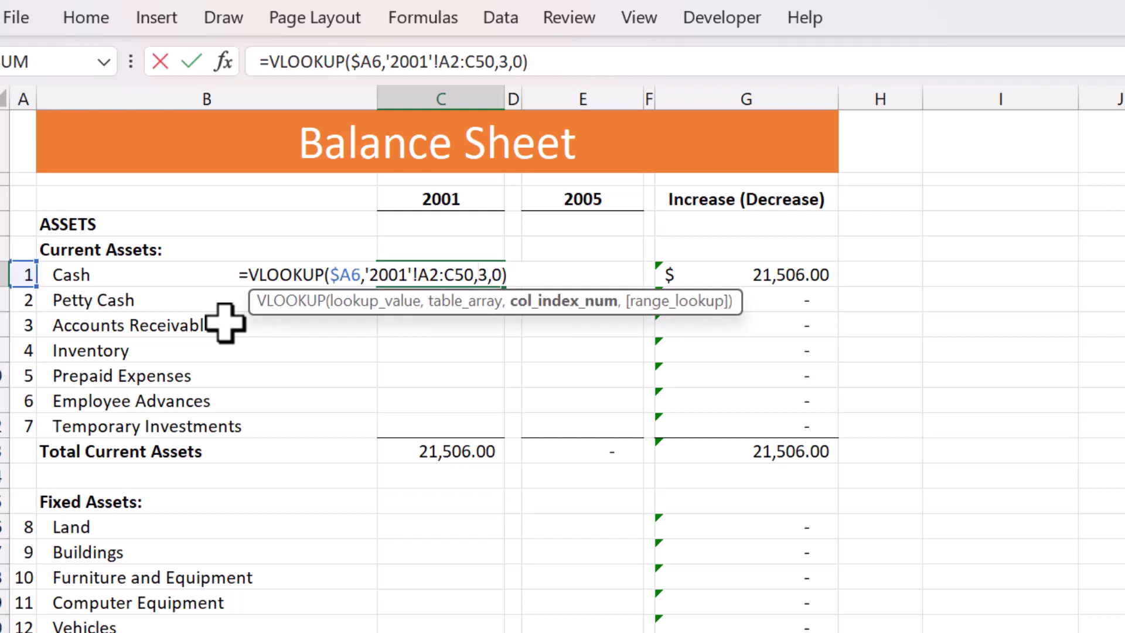
key("Left")
key("Left")
key("shift+Left")
key("shift+Left")
key("shift+Left")
key("shift+Left")
key("shift+Left")
key("shift+Left")
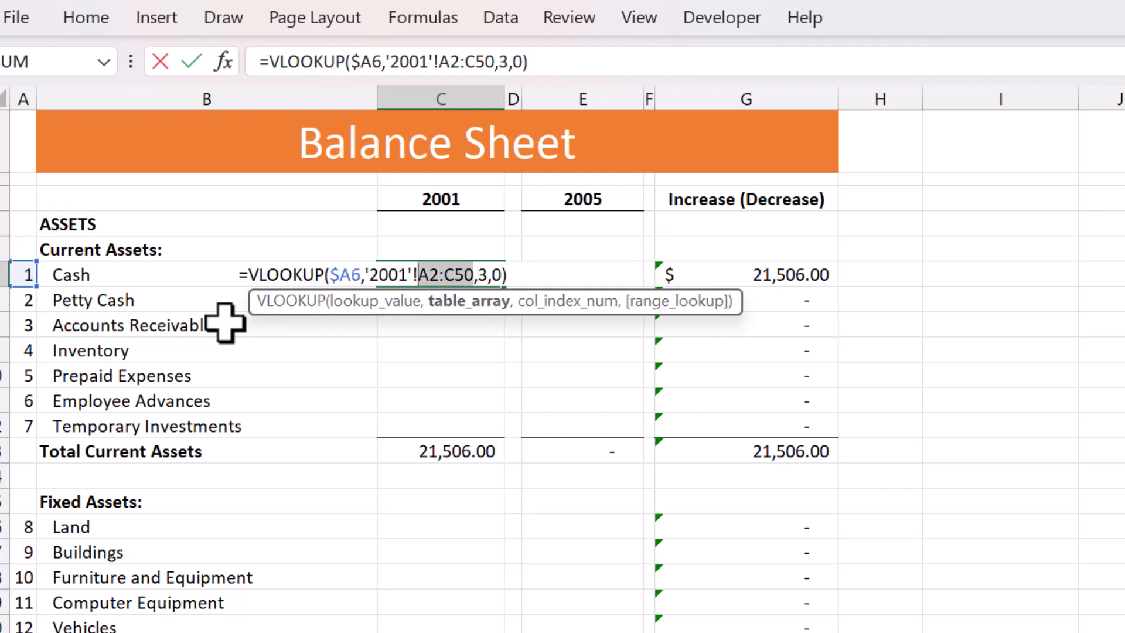
key("F4")
key("Return")
Step: Choose the following year from the drop-down list of the first year heading in C3
key("Up")
key("Up")
key("Up")
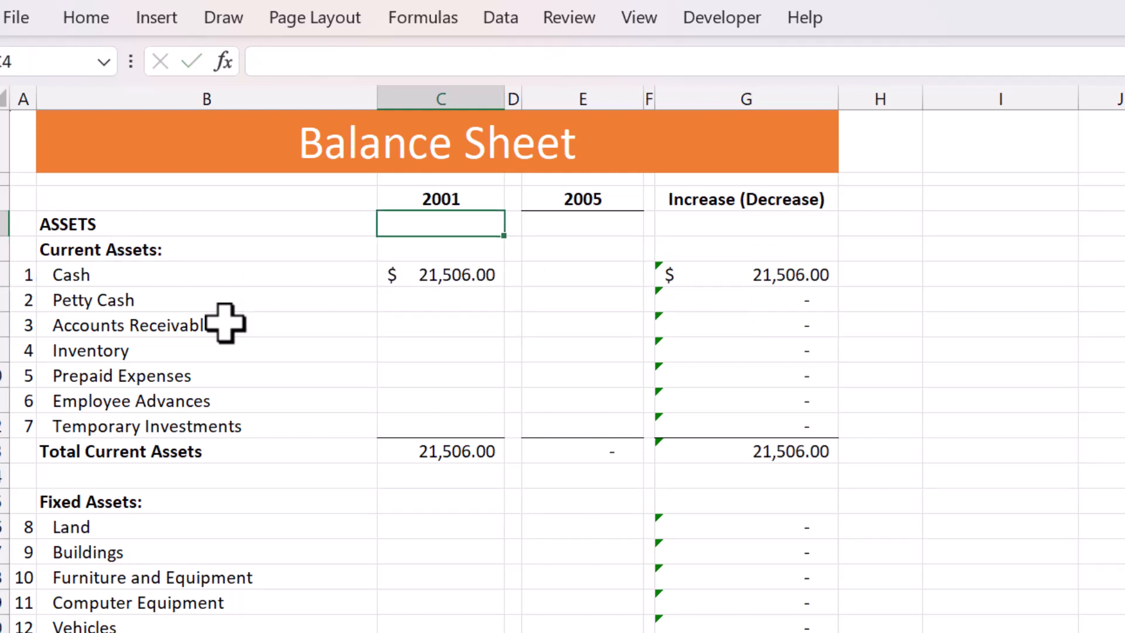
key("Up")
key("alt+Down")
key("Down")
key("Return")
key("Down")
key("Down")
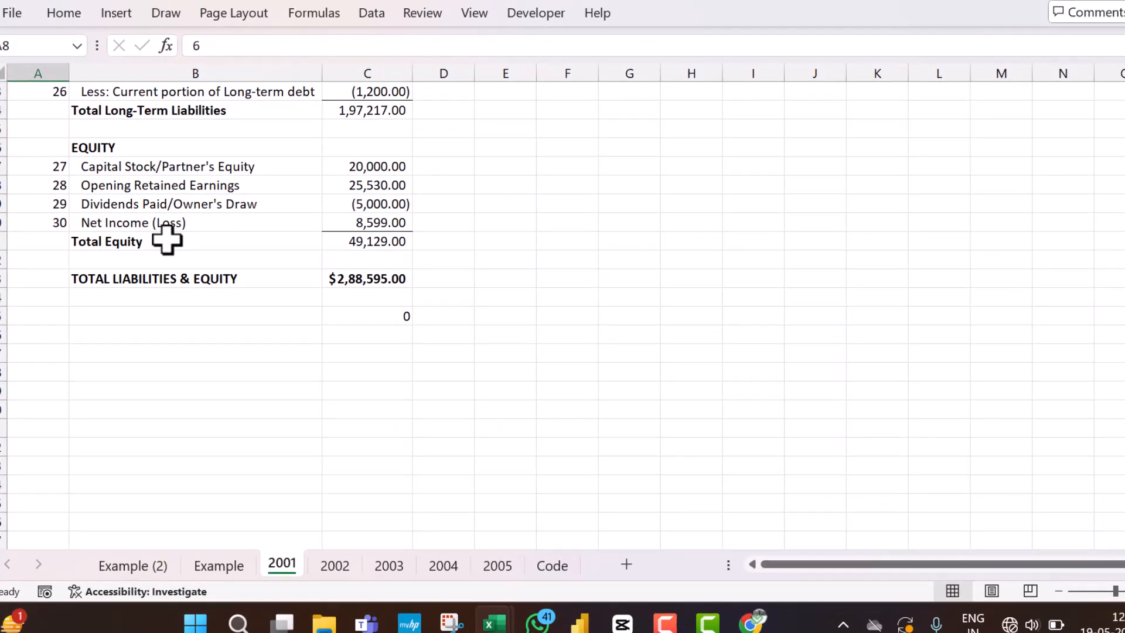
Step: Review the 2001 sheet's coded items and amounts from the equity section up to the Code header in A2
key("Right")
key("Left")
key("Right")
key("Right")
key("ctrl+Up")
key("ctrl+Up")
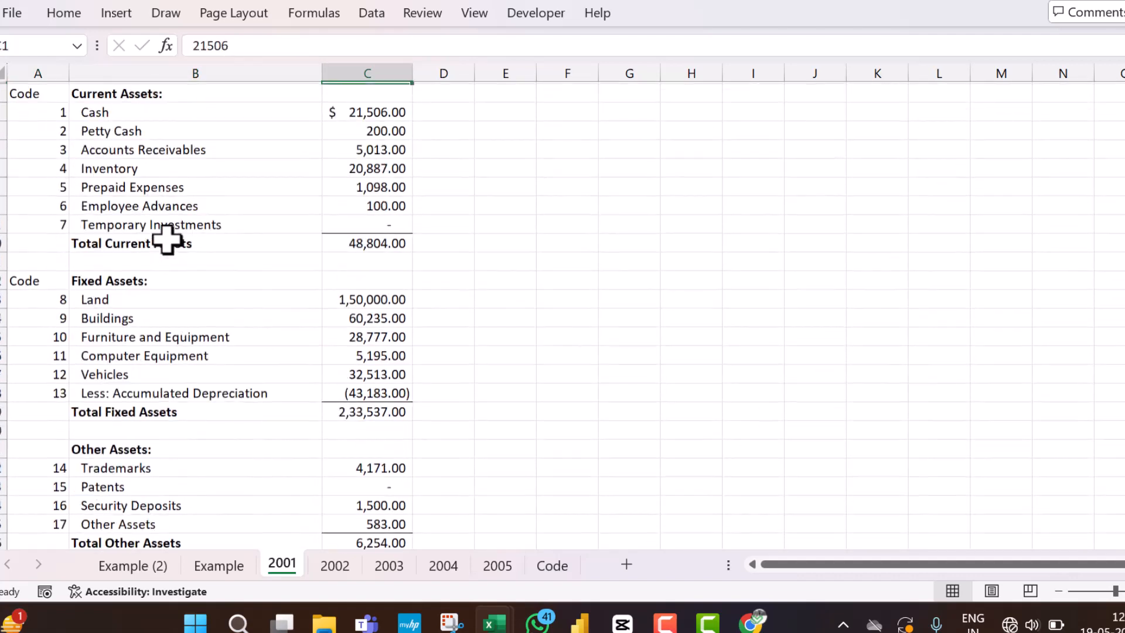
key("Left")
key("Left")
key("Down")
key("Down")
key("Up")
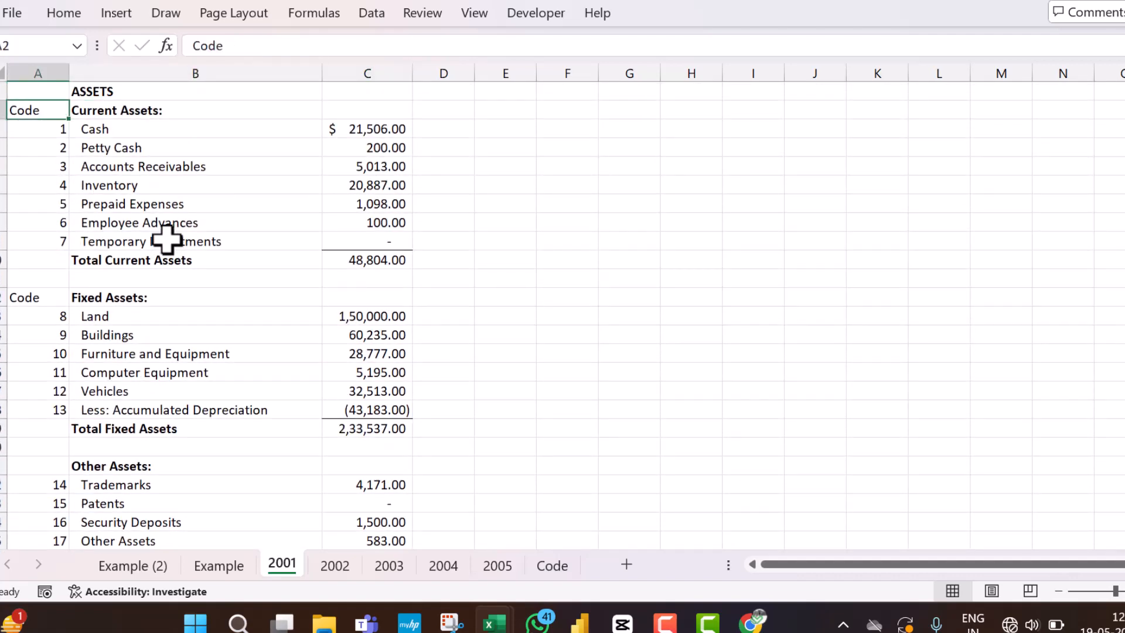
Step: Highlight A2:C2 on the 2001 sheet and examine the column order from code to amount
key("shift+Right")
key("shift+Right")
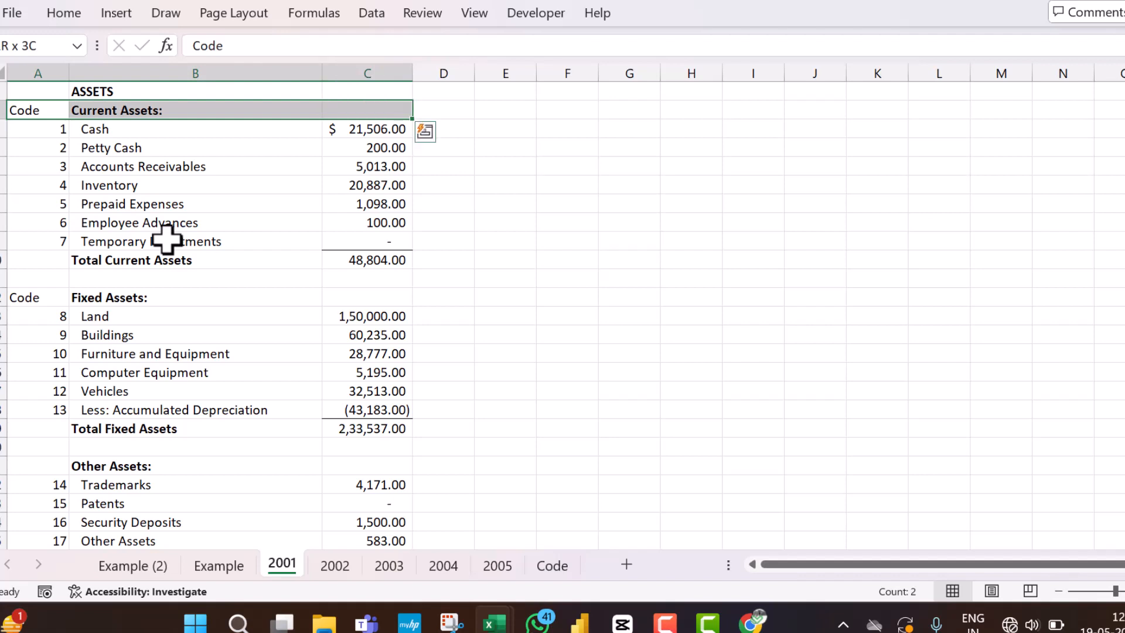
key("Down")
key("Up")
key("Up")
key("Down")
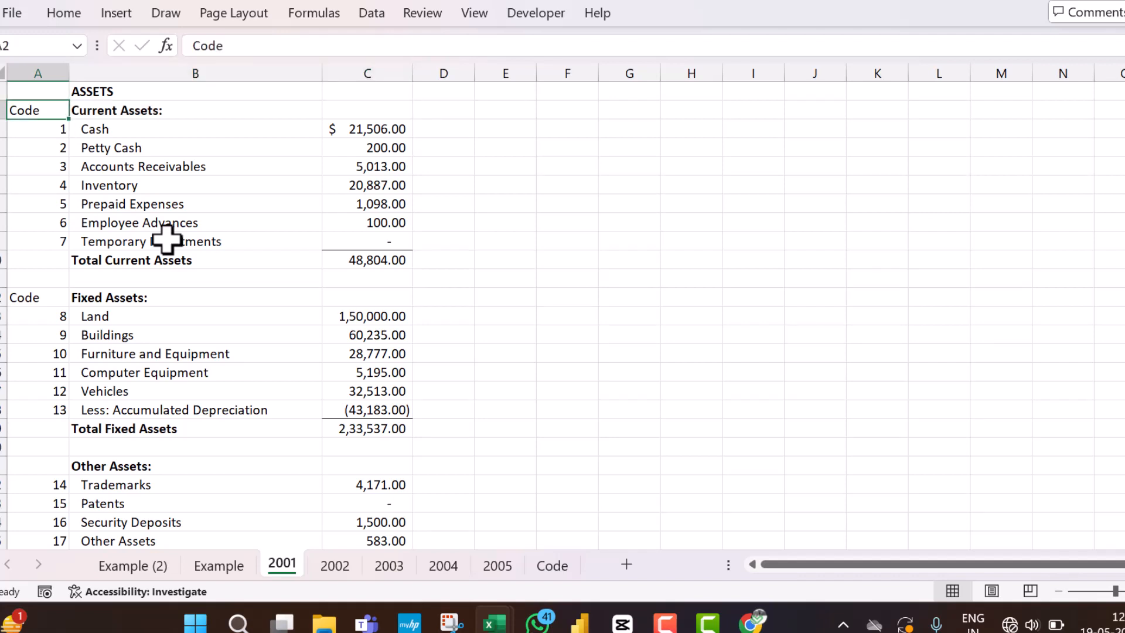
key("Right")
key("Right")
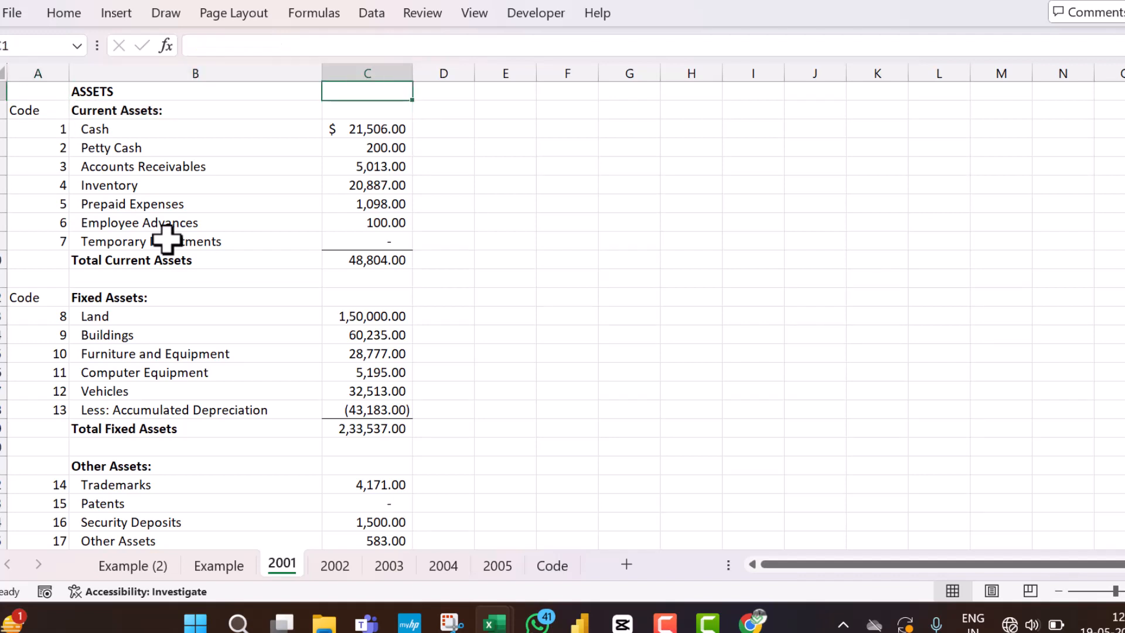
Step: Examine the Code column on the 2001 sheet from A2 and the item codes and categories on the Code sheet
key("Down")
key("Down")
key("Left")
key("Up")
key("Left")
key("Up")
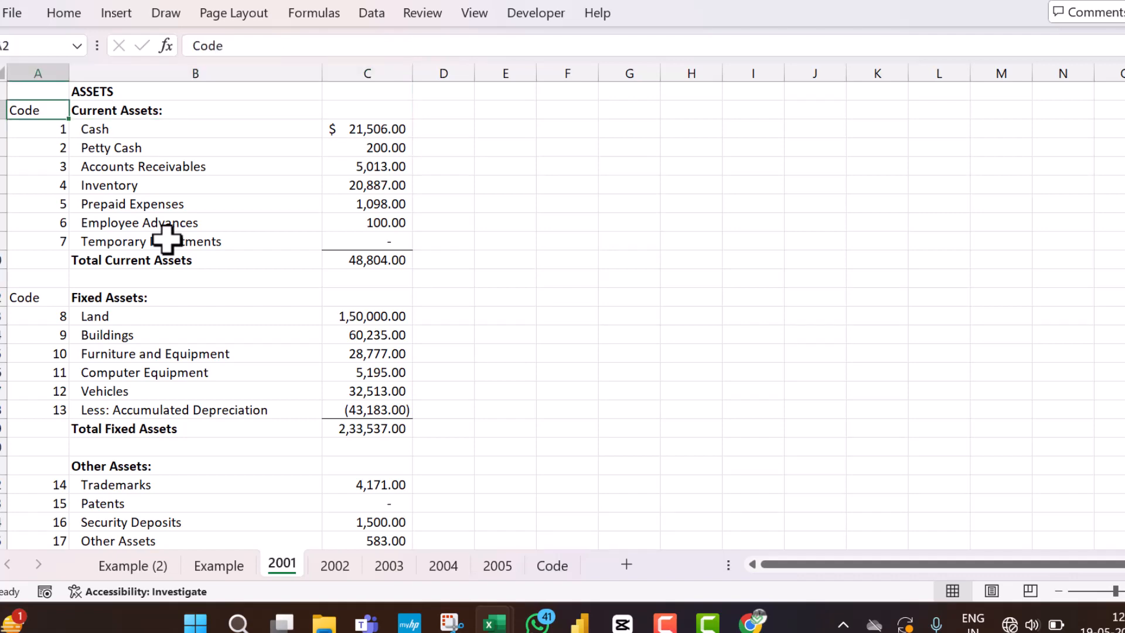
key("ctrl+Page_Down")
key("ctrl+Page_Down")
key("ctrl+Page_Down")
key("ctrl+Page_Down")
key("ctrl+Page_Down")
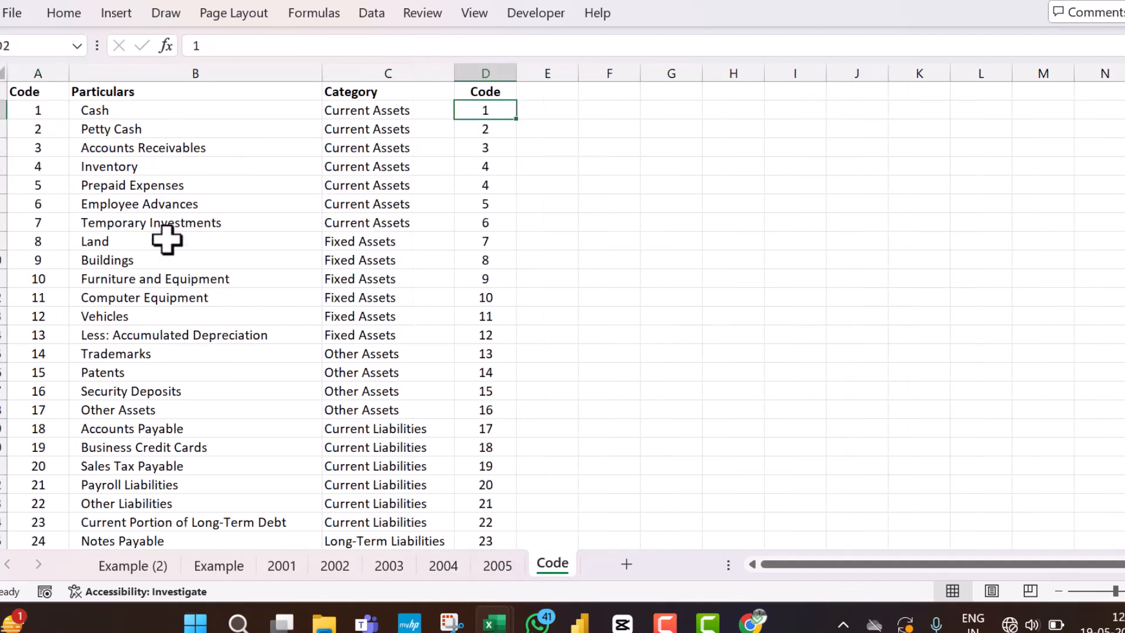
Step: Return to the Example (2) sheet and inspect the VLOOKUP formula in C6 for Cash
key("ctrl+Page_Up")
key("ctrl+Page_Up")
key("ctrl+Page_Up")
key("ctrl+Page_Up")
key("ctrl+Page_Up")
key("ctrl+Page_Up")
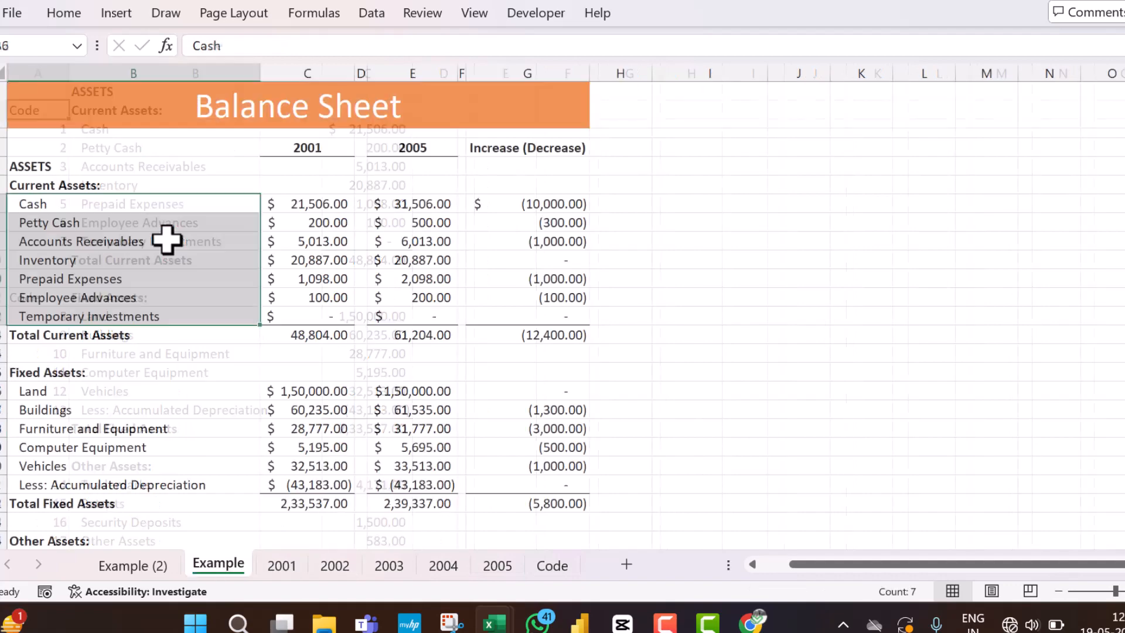
key("ctrl+Page_Up")
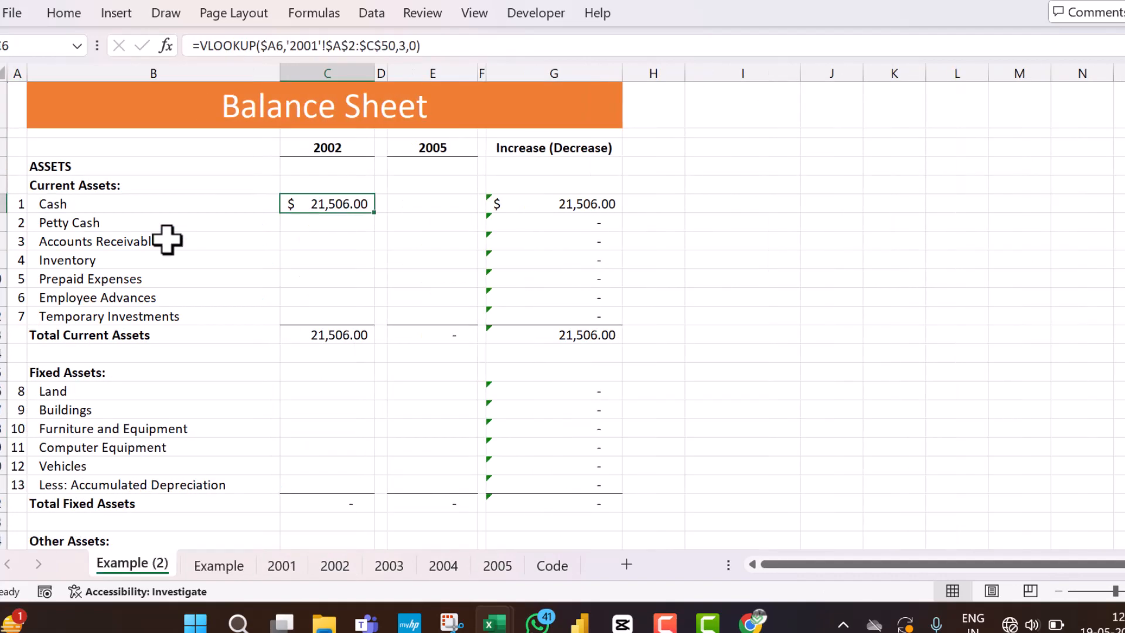
key("Left")
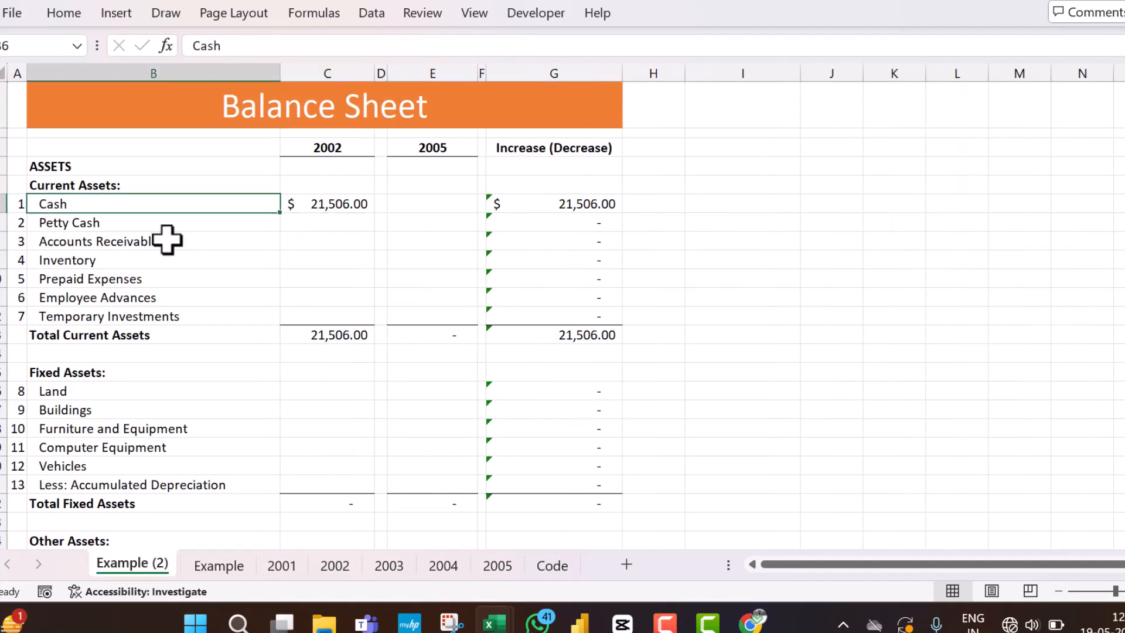
key("Right")
key("F2")
key("Escape")
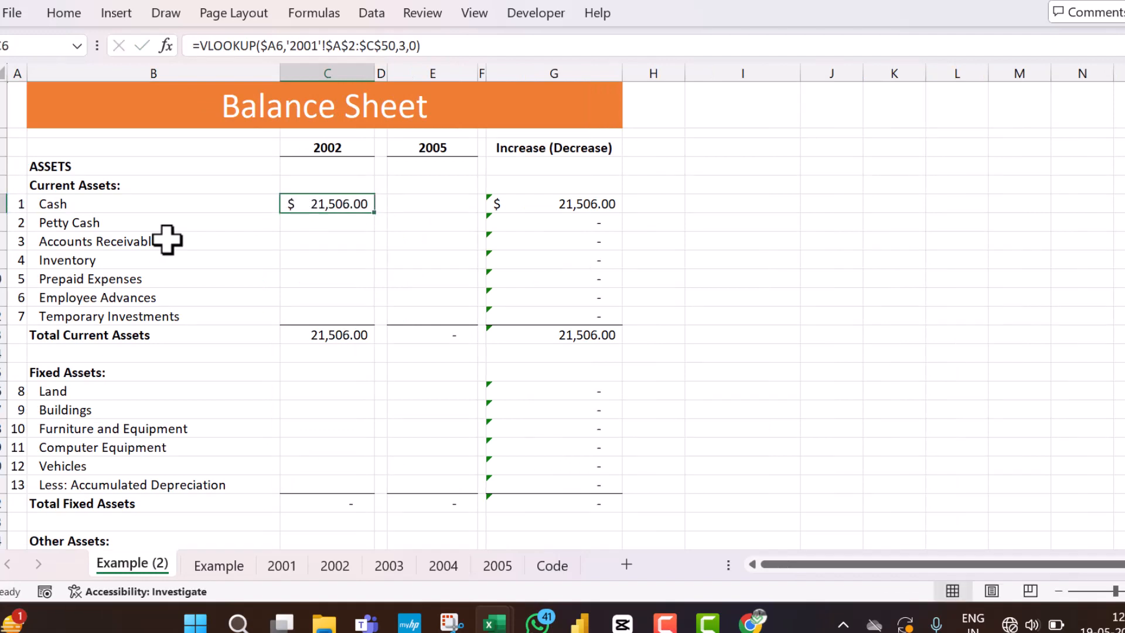
Step: Choose 2001 from the drop-down list of the first year heading in C3
key("Up")
key("Up")
key("Up")
key("alt+Down")
key("Down")
key("Up")
key("Up")
key("Return")
Step: Open C6's VLOOKUP formula and highlight its table_array argument '2001'!$A$2:$C$50
key("Down")
key("Down")
key("Down")
key("F2")
key("Left")
key("Left")
key("Left")
key("Left")
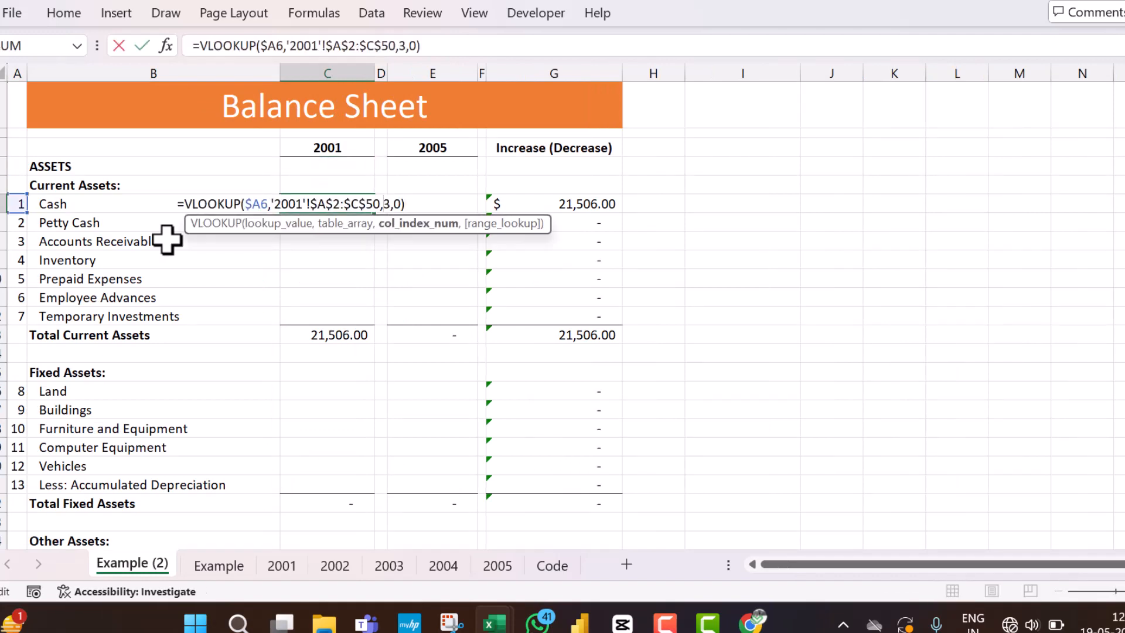
key("Left")
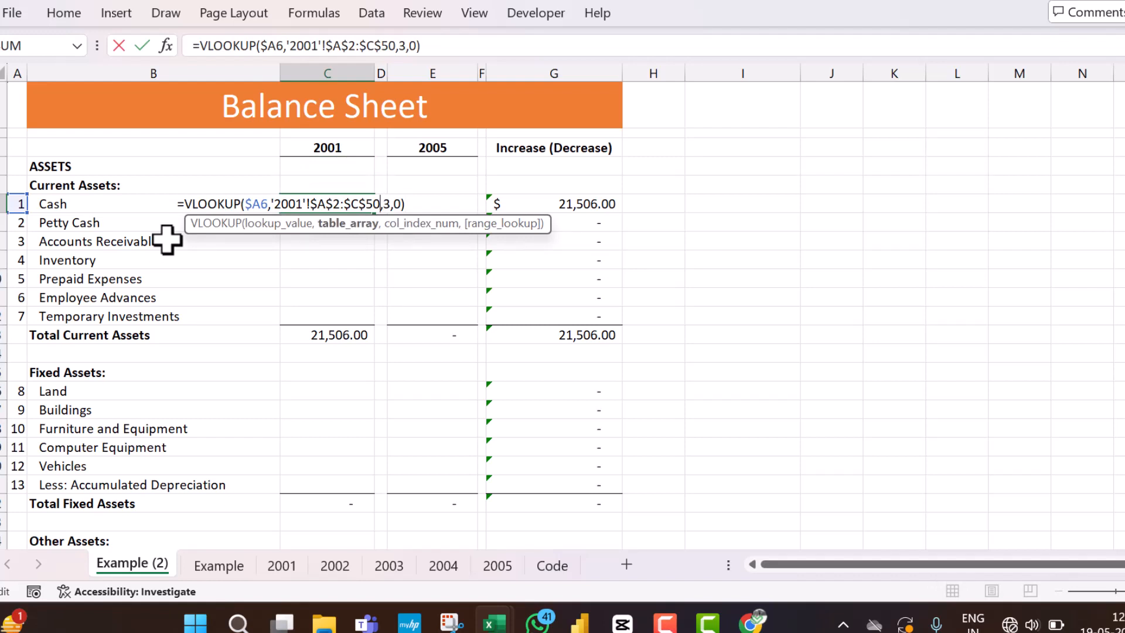
key("shift+Left")
key("shift+Left")
key("shift+Left")
key("shift+Left")
key("shift+Left")
key("shift+Left")
key("shift+Left")
key("shift+Left")
key("shift+Left")
key("shift+Left")
key("shift+Left")
key("shift+Left")
key("shift+Left")
key("shift+Left")
key("shift+Left")
key("shift+Left")
key("shift+Left")
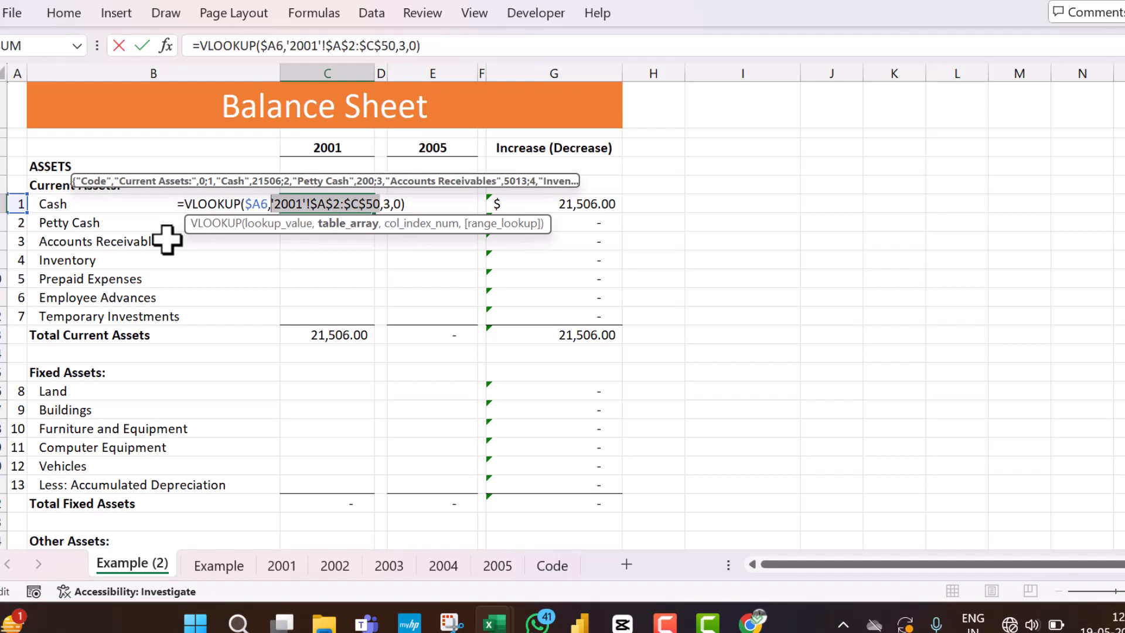
Step: Highlight only the '2001' sheet name in C6's table_array argument, leaving the formula unchanged
key("Left")
key("shift+Right")
key("shift+Right")
key("shift+Right")
key("shift+Right")
key("shift+Right")
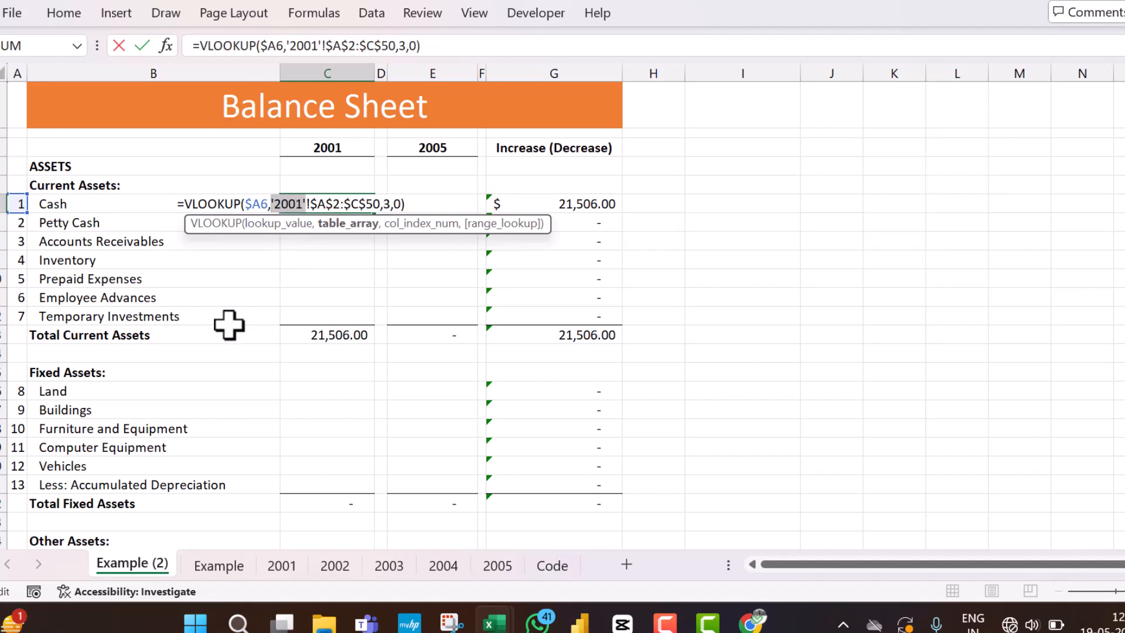
key("Escape")
Step: Start an INDIRECT formula in the empty cell I6 beside the balance sheet
key("Right")
key("Right")
key("Right")
key("Right")
key("Right")
key("Right")
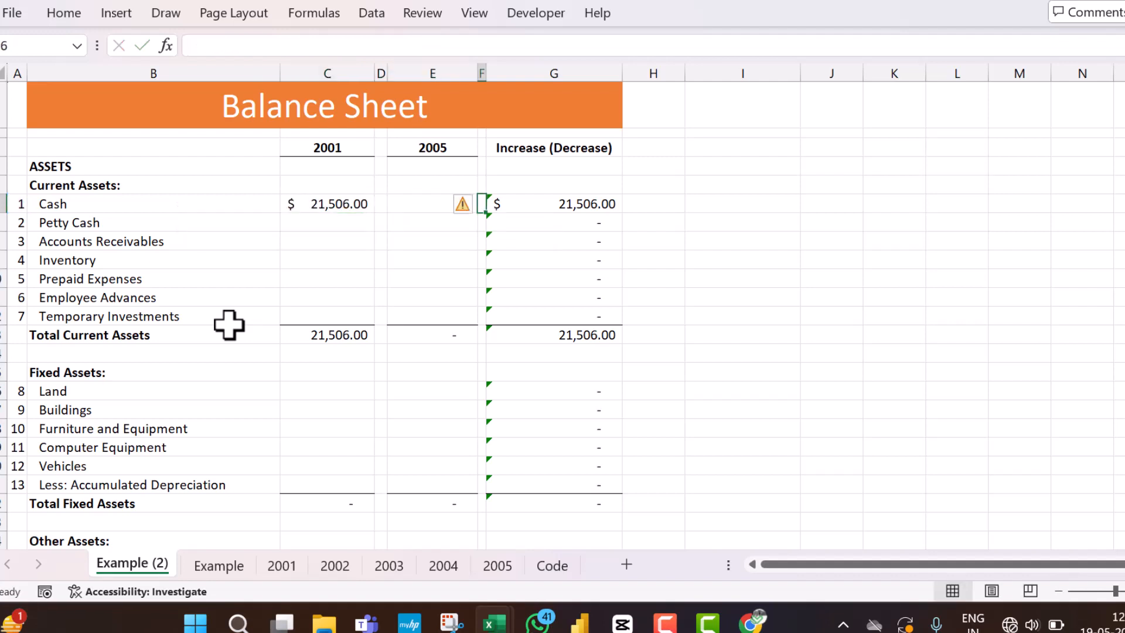
type("=")
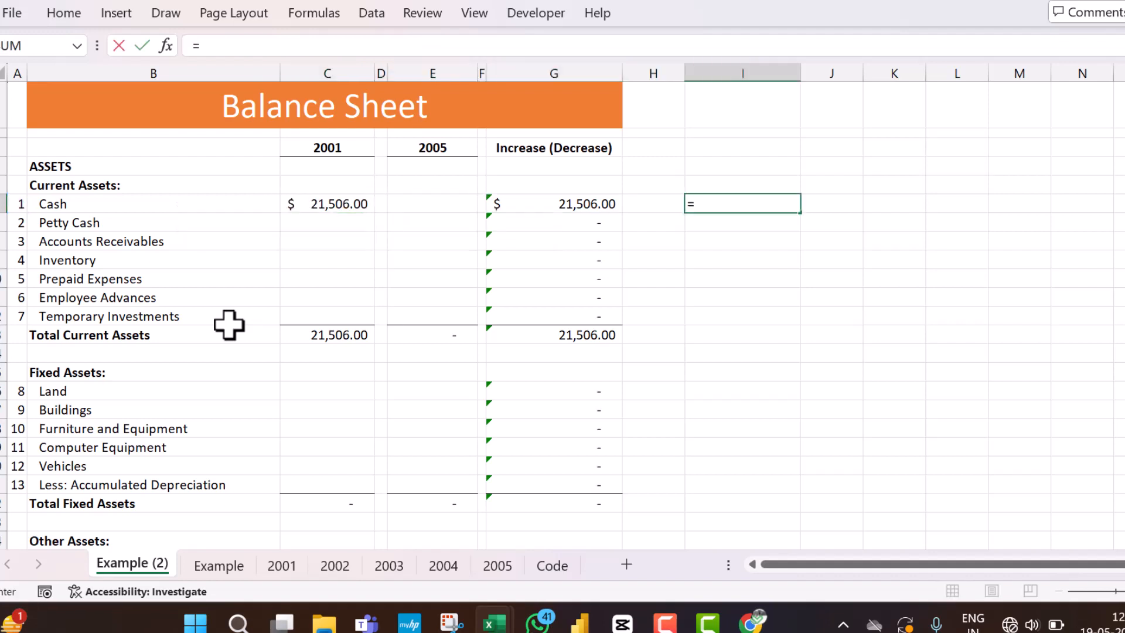
type("ind")
key("Down")
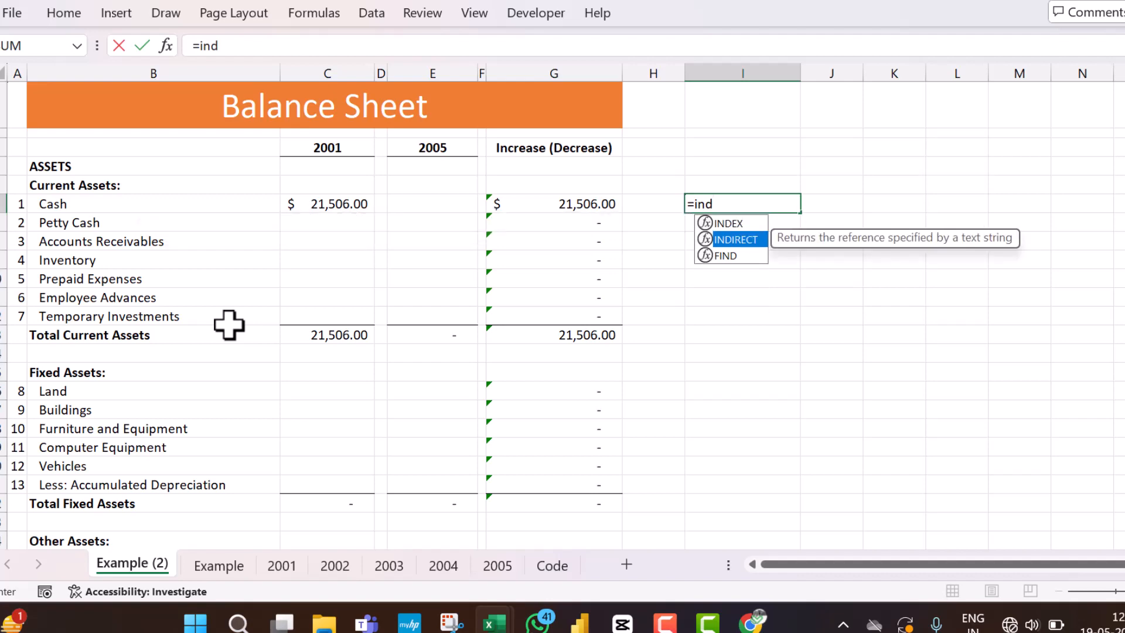
key("Tab")
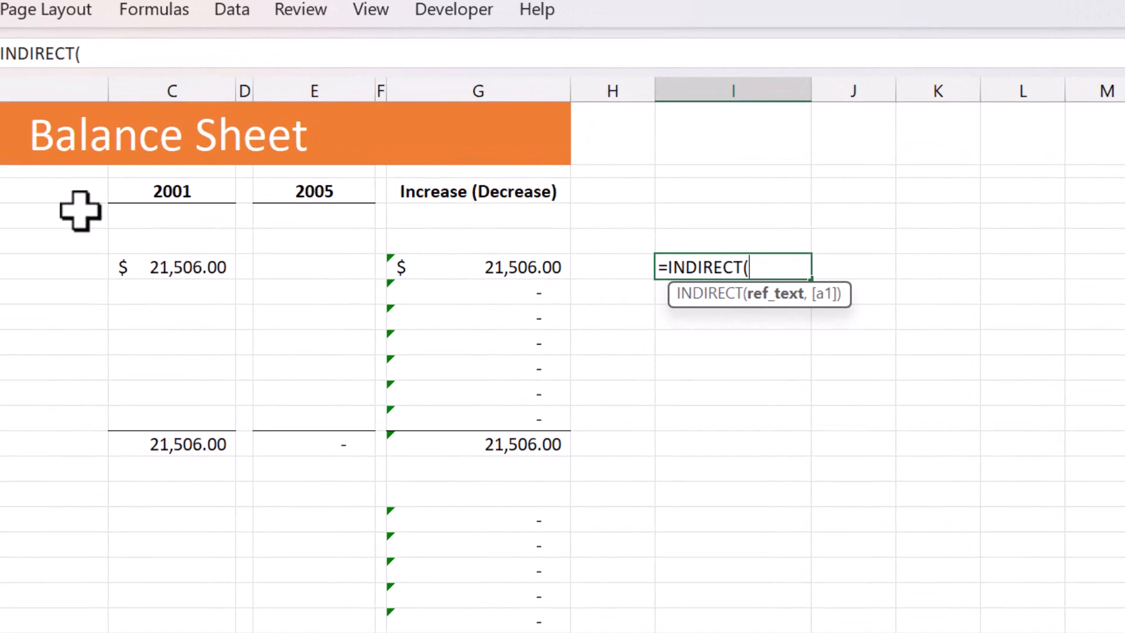
Step: Complete I6's formula as =INDIRECT(C3&"!a3"), joining the year in C3 with the cell reference text
left_click(155, 193)
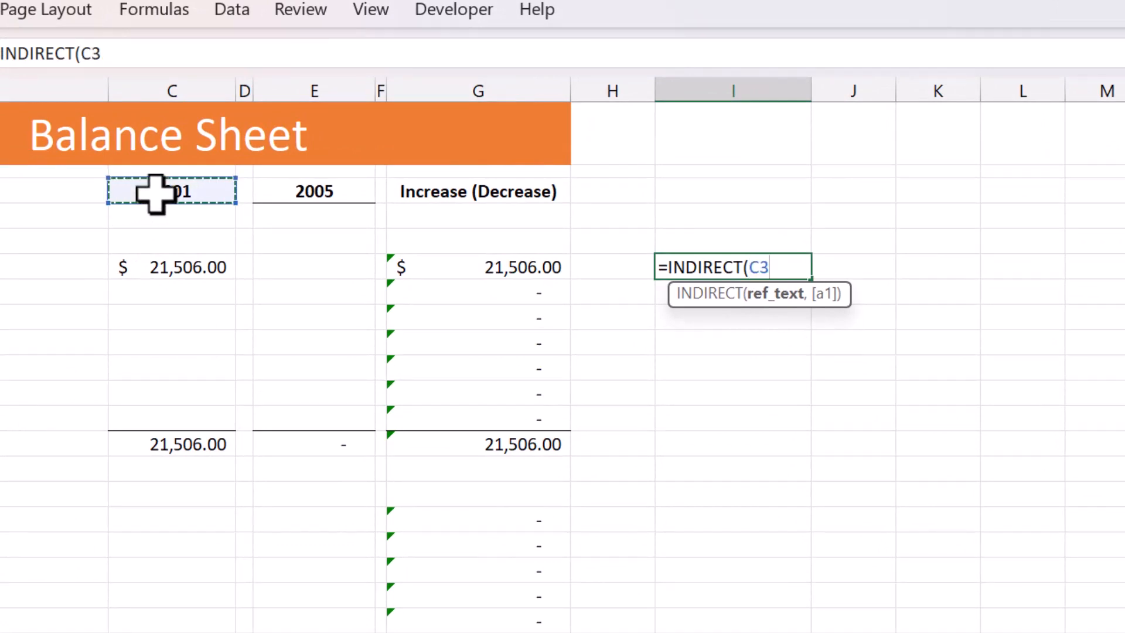
type("&")
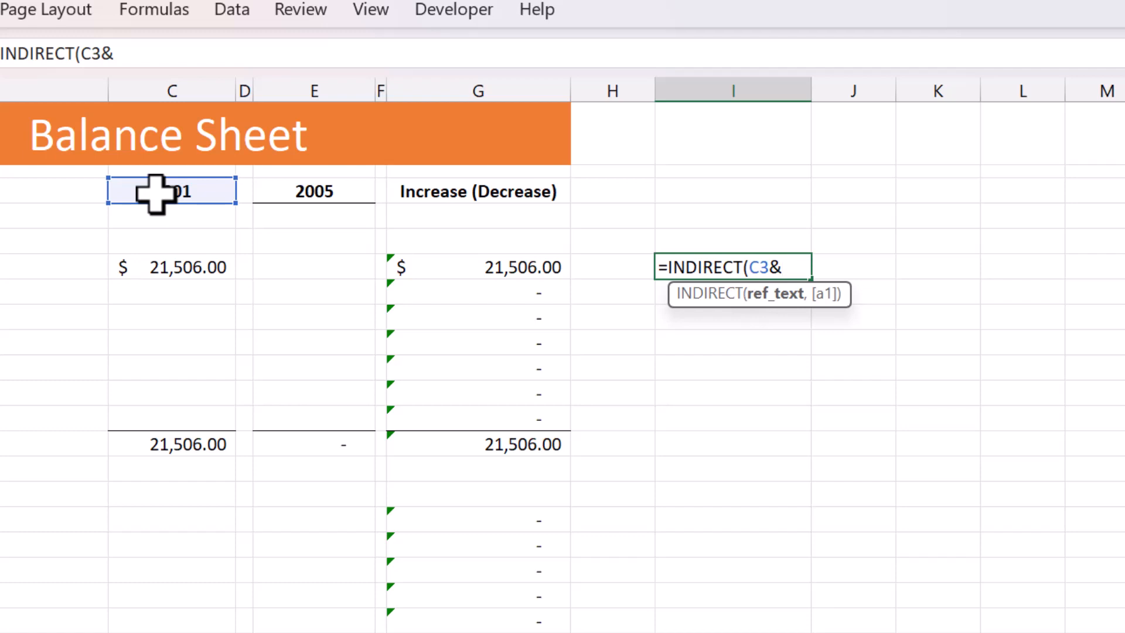
type("\"")
key("BackSpace")
type("\"!")
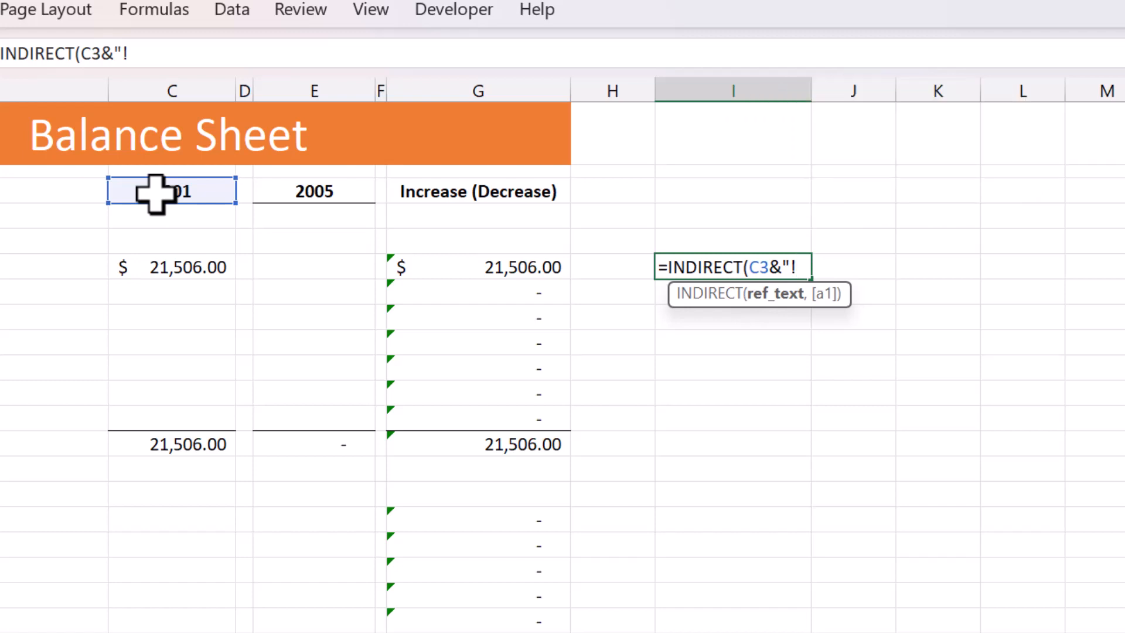
type("a3\"")
key("Return")
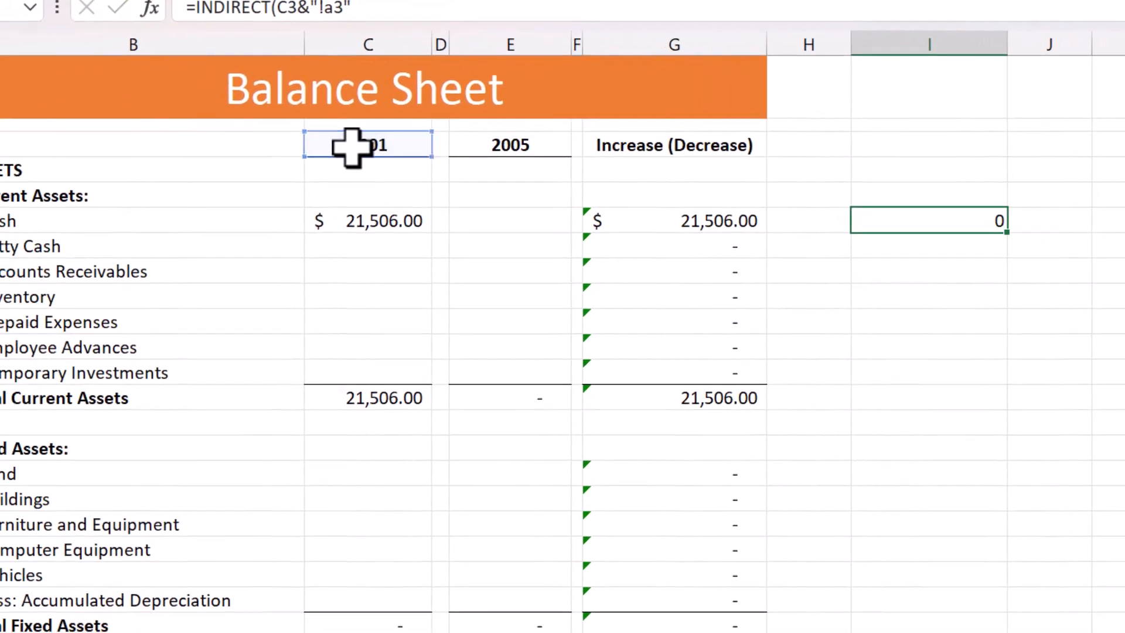
Step: Highlight the range text !$A$2:$C$50 in C6's VLOOKUP formula, leaving the formula unchanged
key("Left")
key("Left")
key("Left")
key("Left")
key("Left")
key("Left")
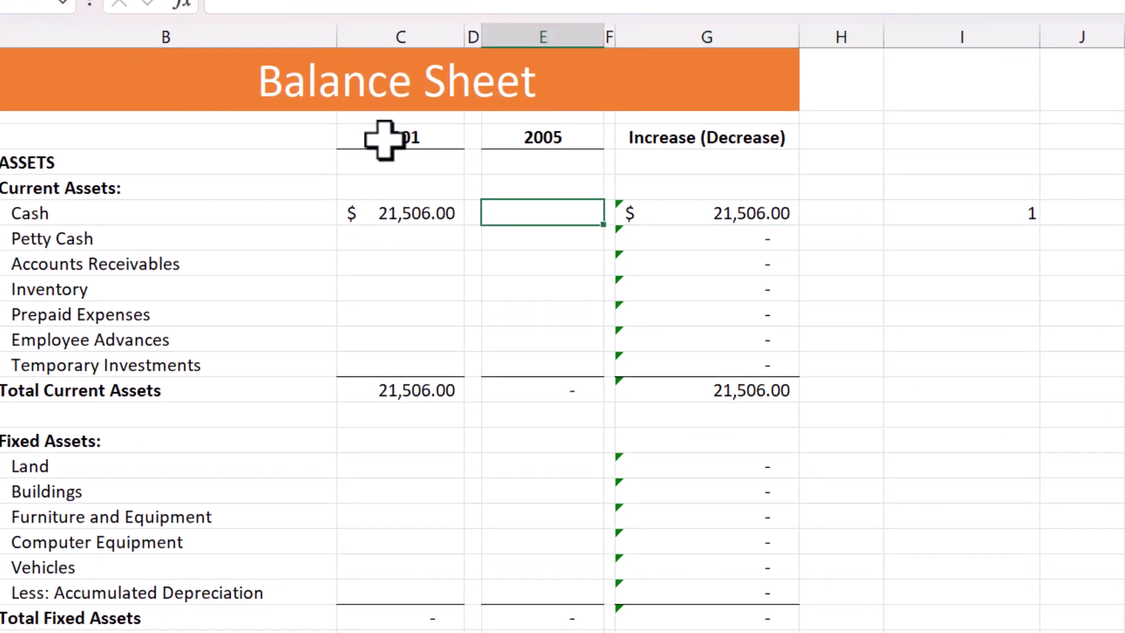
key("F2")
key("Left")
key("Left")
key("Left")
key("Left")
key("Left")
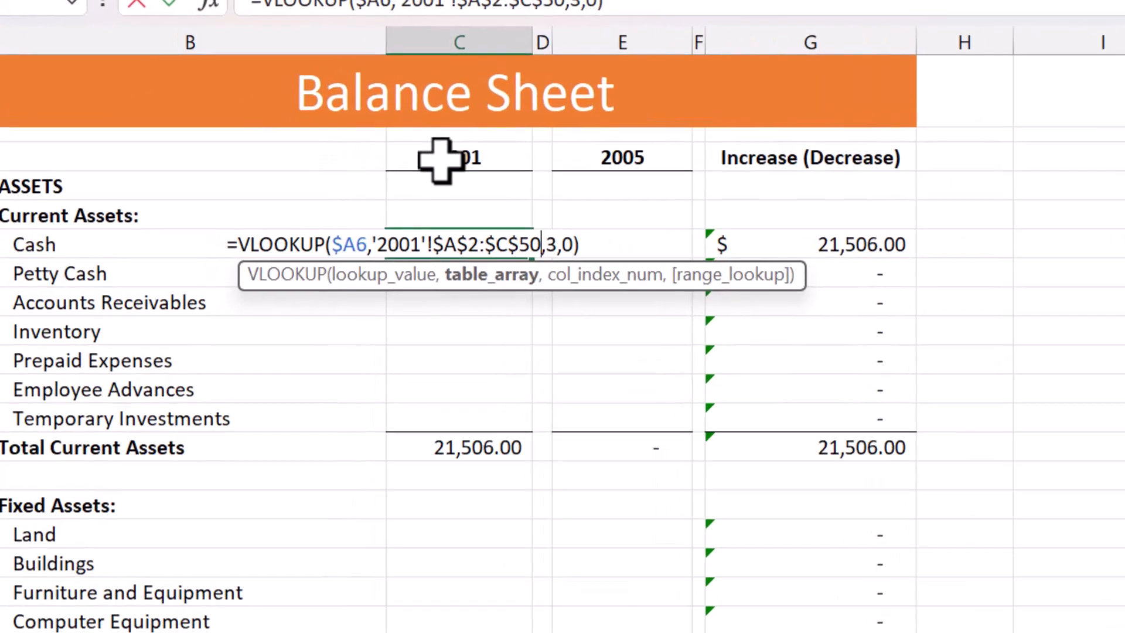
key("shift+Left")
key("shift+Left")
key("shift+Left")
key("shift+Left")
key("shift+Left")
key("shift+Left")
key("shift+Left")
key("shift+Left")
key("shift+Left")
key("shift+Left")
key("shift+Left")
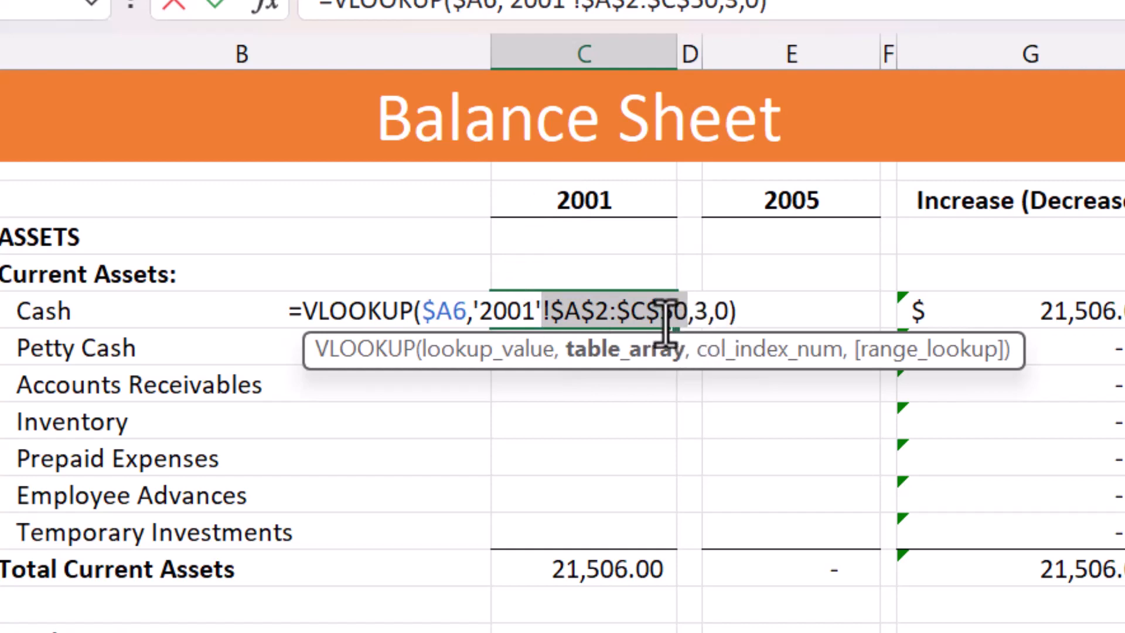
key("Escape")
Step: Replace the !a3 reference in I6 with the full table range, making the formula =INDIRECT(C3&"!$A$2:$C$50")
key("Right")
key("Right")
key("Right")
key("Right")
key("Right")
key("Right")
key("Right")
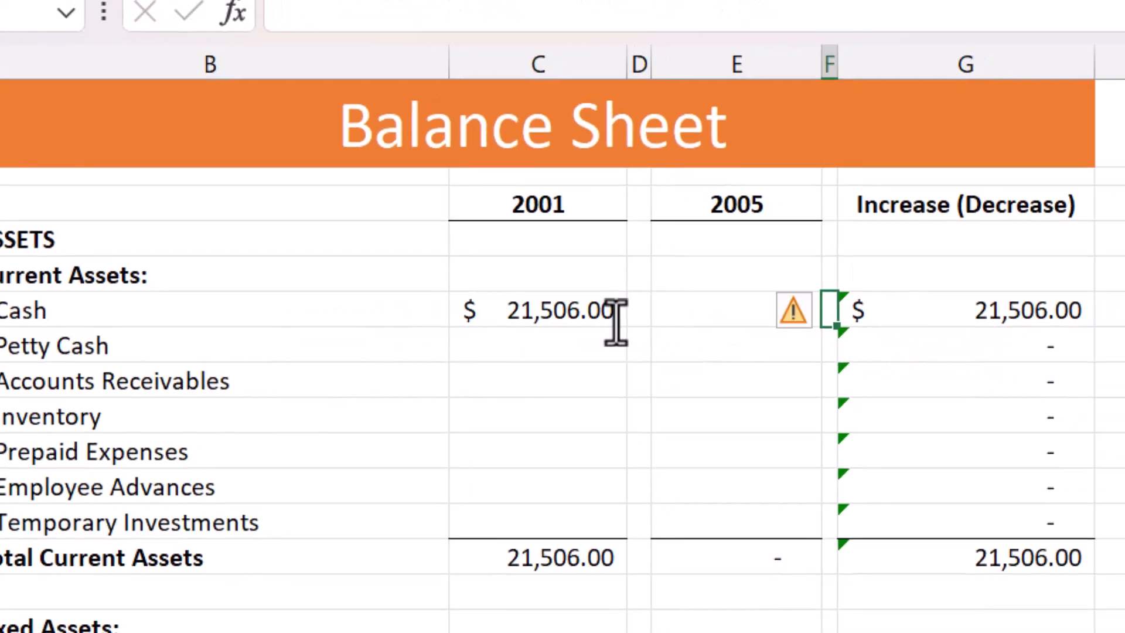
key("Left")
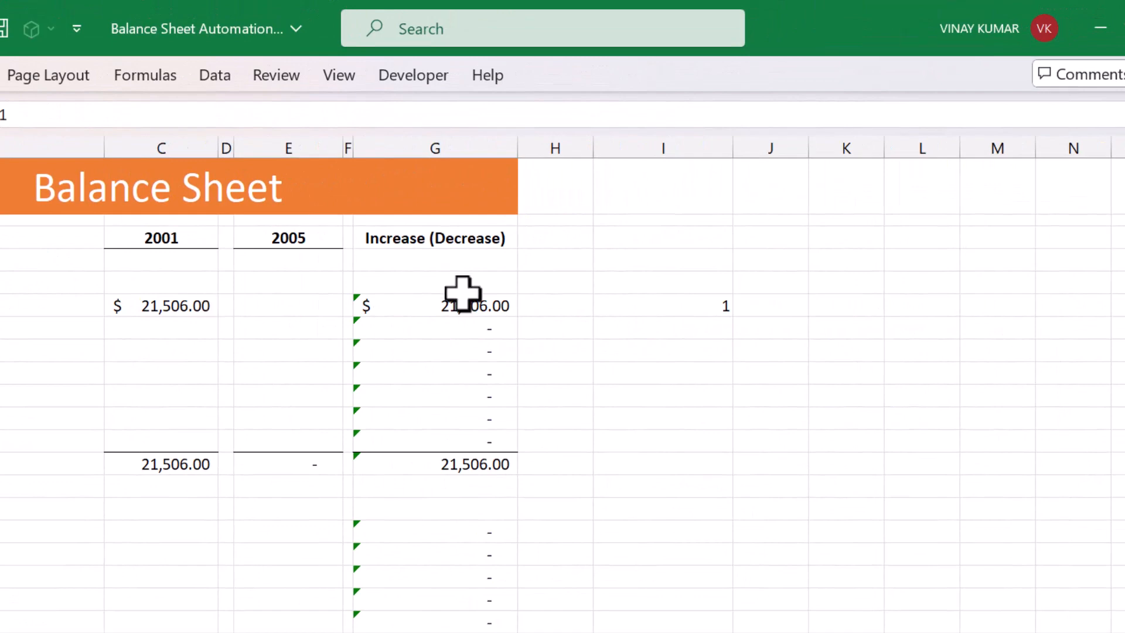
left_click(684, 321)
left_click(689, 304)
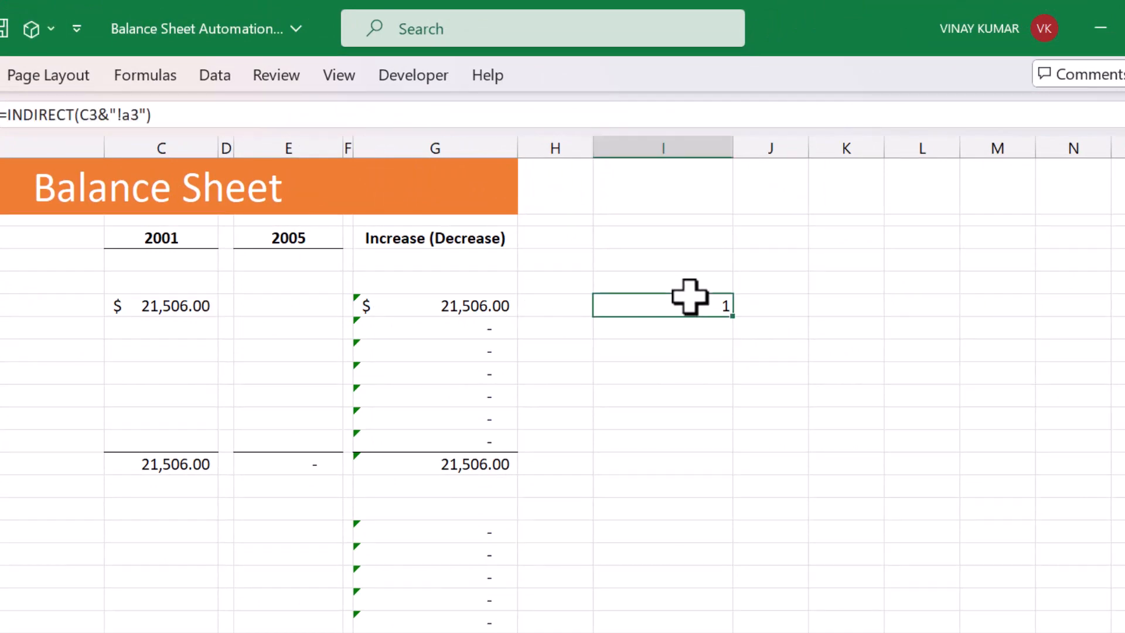
double_click(690, 304)
key("Left")
key("Left")
key("Left")
key("Left")
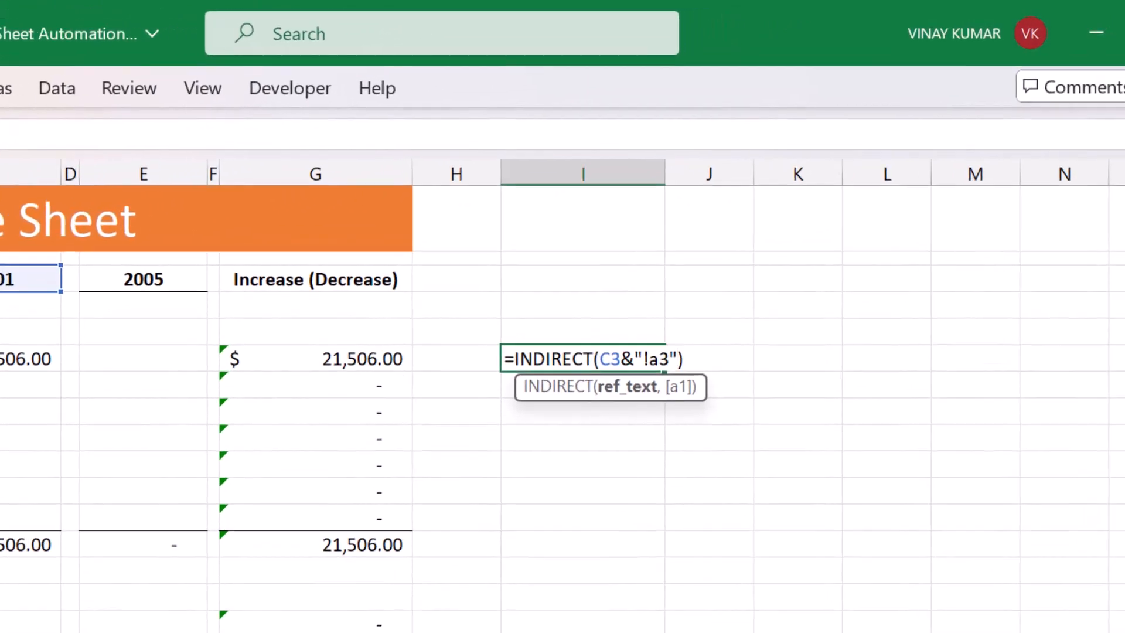
key("shift+Right")
key("shift+Right")
key("shift+Right")
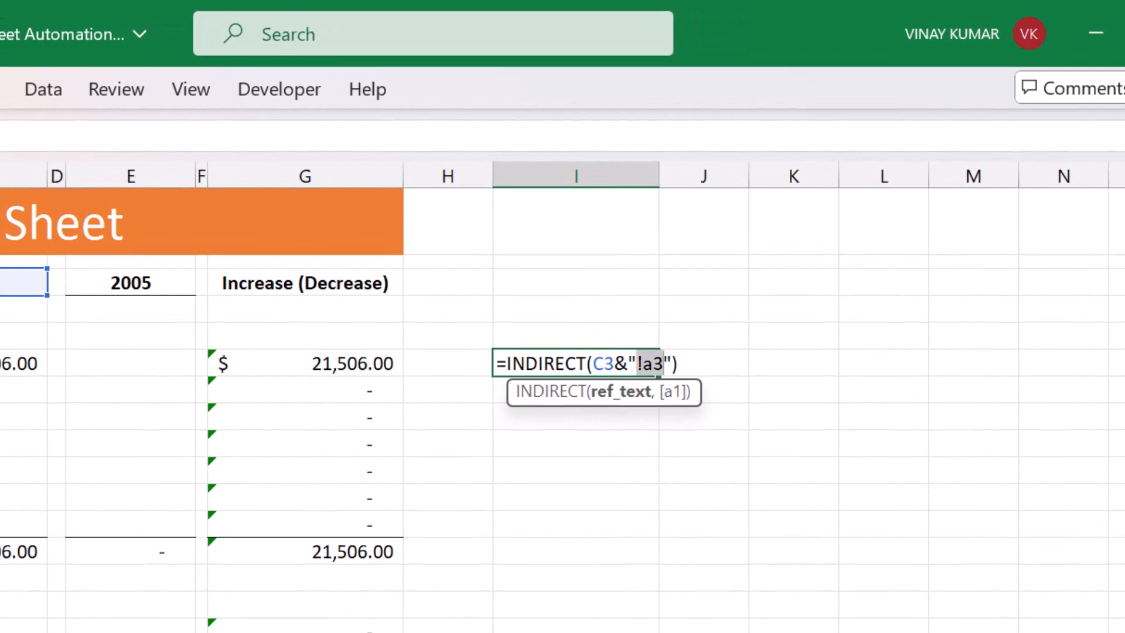
key("shift+Right")
type("!$A$2:$C$50")
key("Return")
key("Return")
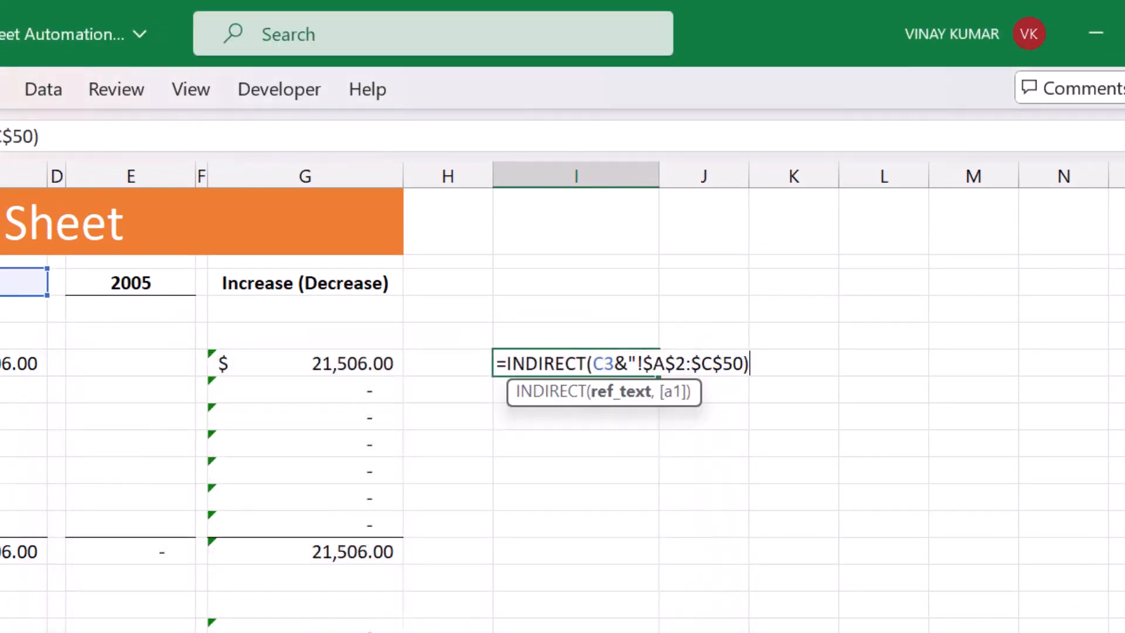
key("Left")
type("\"")
key("Return")
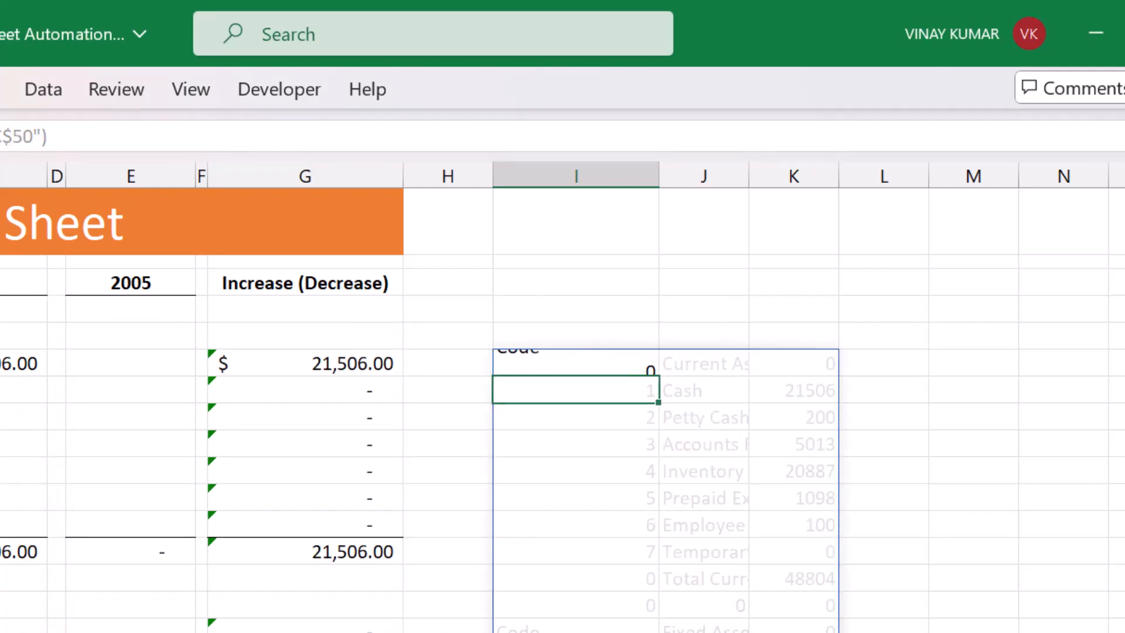
Step: Lock the row of the C3 reference in I6's INDIRECT formula as C$3
key("Up")
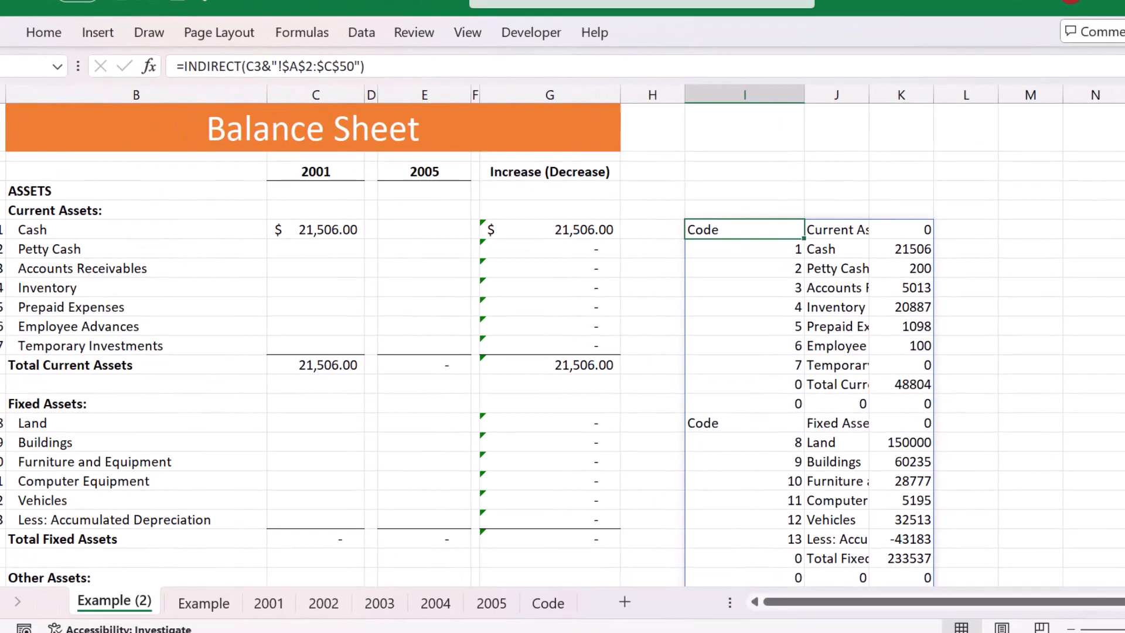
key("F2")
key("shift+Left")
key("shift+Left")
key("shift+Left")
key("shift+Left")
key("shift+Left")
key("shift+Left")
key("shift+Left")
key("shift+Left")
key("shift+Left")
key("shift+Left")
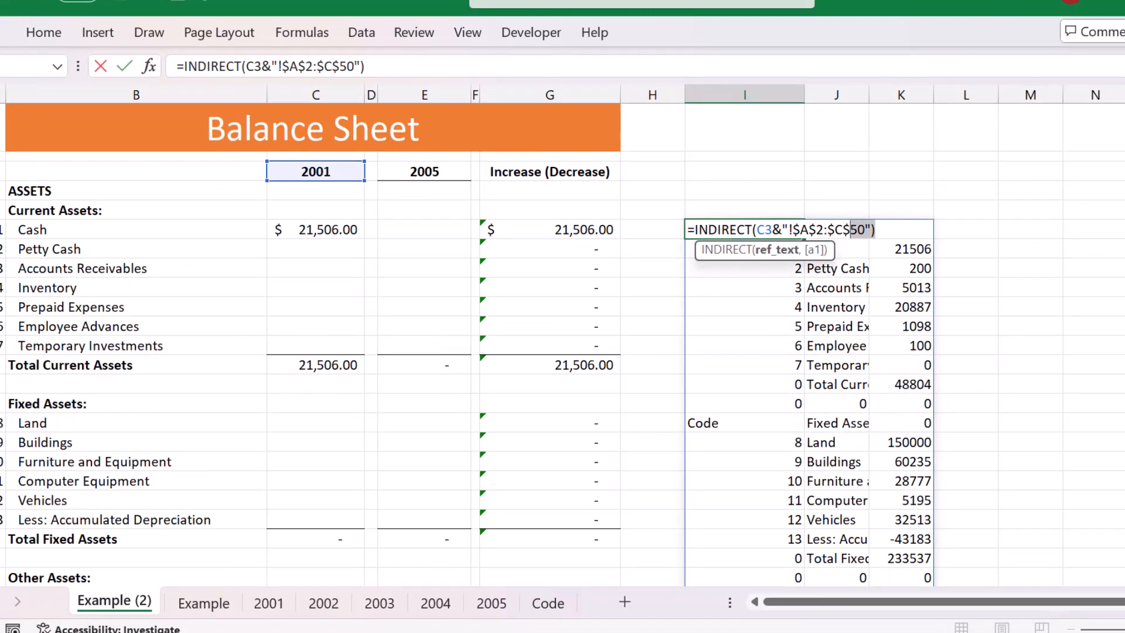
key("Left")
key("shift+Right")
key("shift+Right")
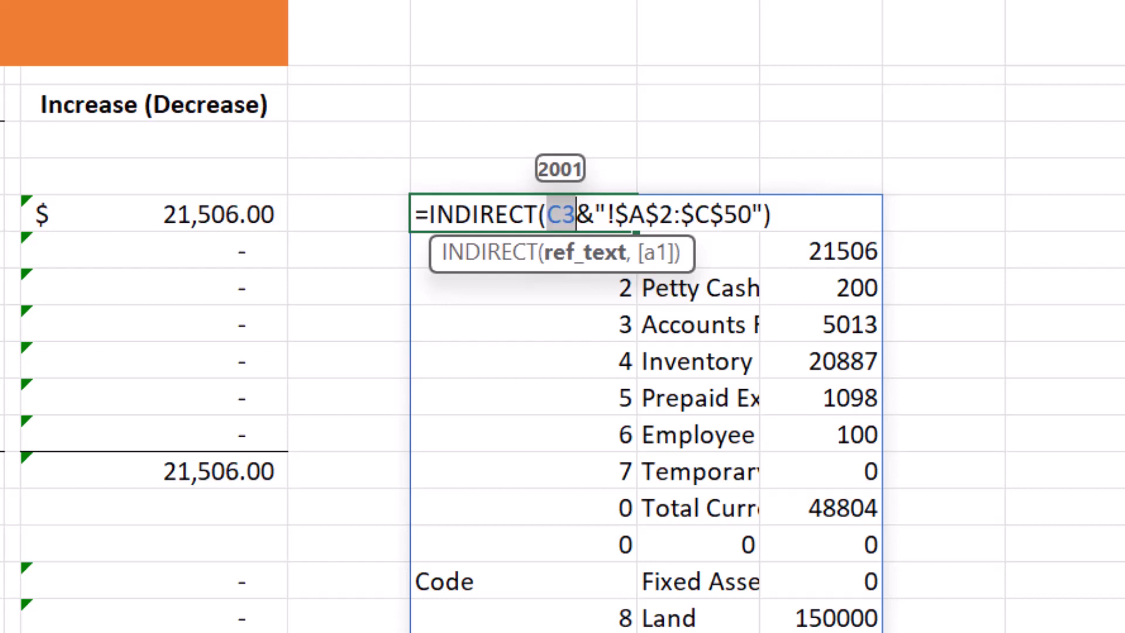
key("Left")
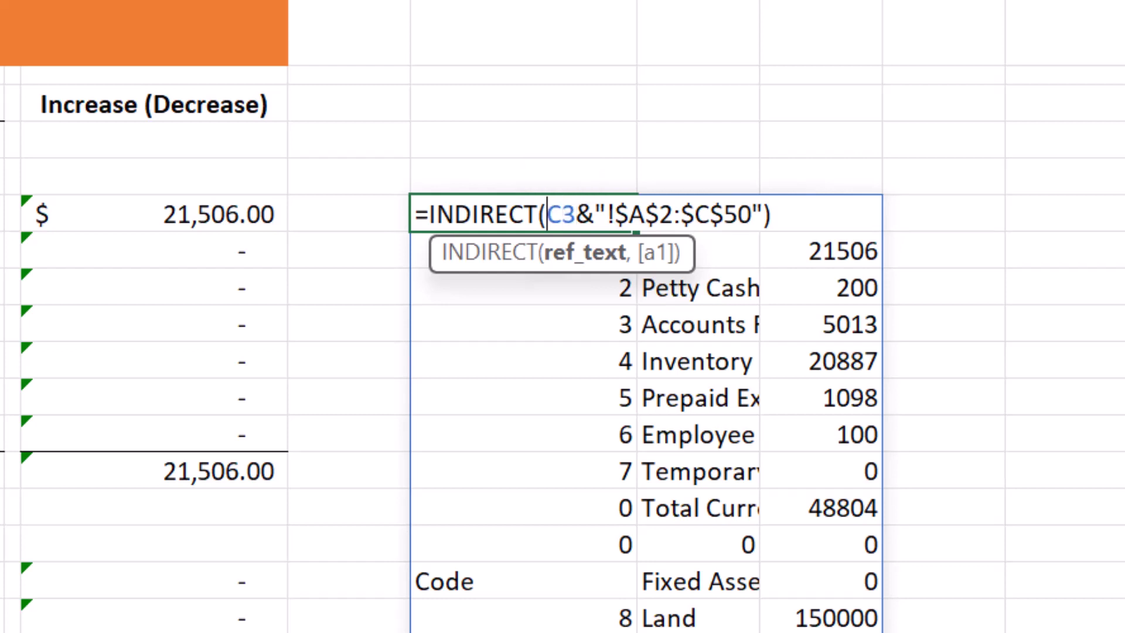
type("$")
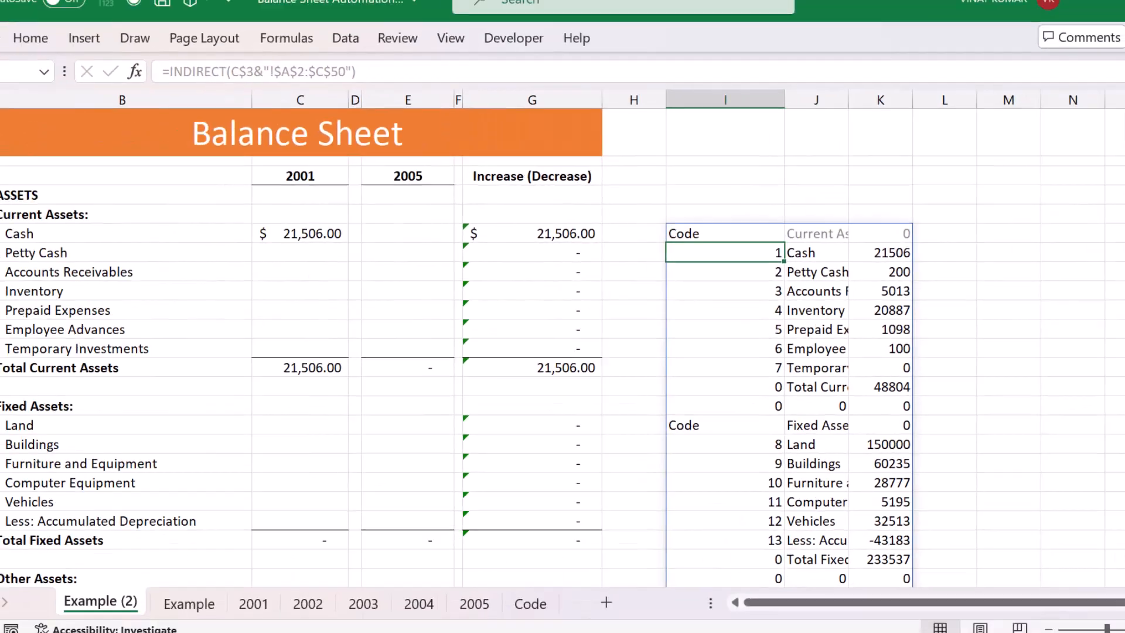
Step: Copy the INDIRECT(C$3&"!$A$2:$C$50") expression from I6's formula without its equals sign, leaving the formula unchanged
key("shift+Left")
key("shift+Left")
key("shift+Left")
key("shift+Left")
key("shift+Left")
key("shift+Left")
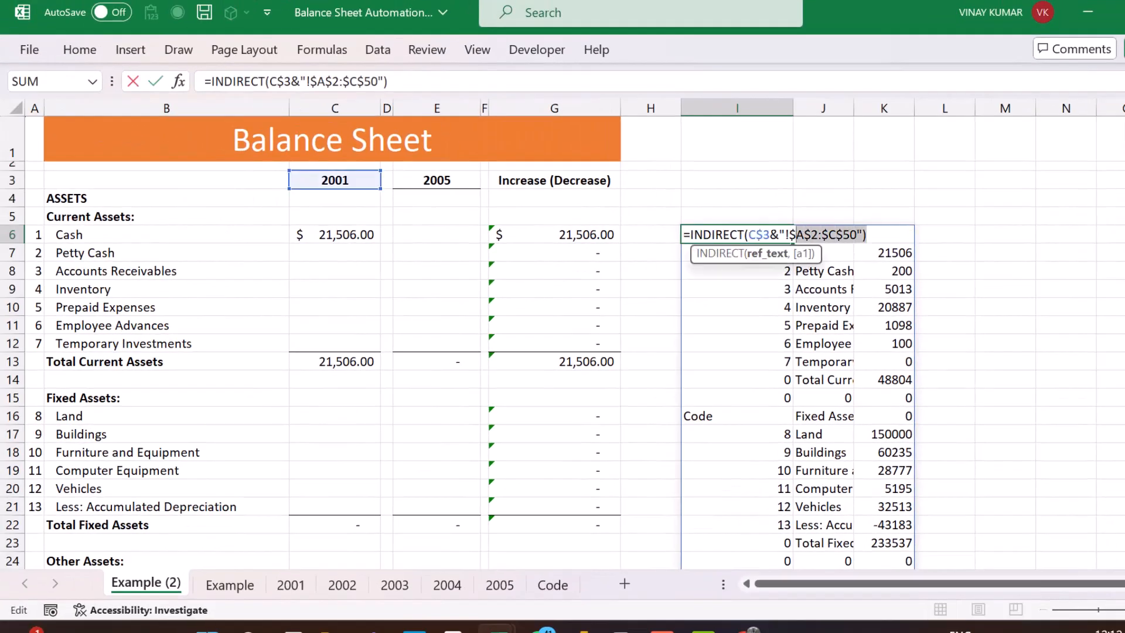
key("shift+Left")
key("shift+Left")
key("shift+Left")
key("shift+Left")
key("shift+Left")
key("shift+Left")
key("shift+Left")
key("shift+Left")
key("shift+Left")
key("shift+Left")
key("ctrl+c")
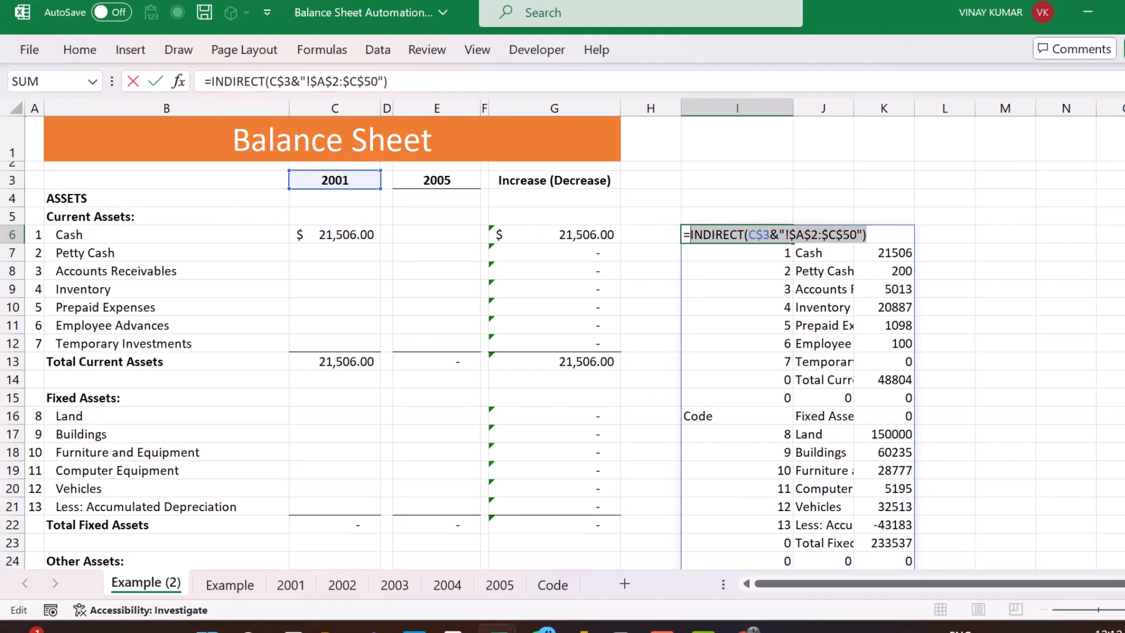
key("Escape")
Step: Replace the table array '2001'!$A$2:$C$50 in C6's VLOOKUP with the copied INDIRECT(C$3&"!$A$2:$C$50") expression
key("Left")
key("Left")
key("Left")
key("Left")
key("Left")
key("Left")
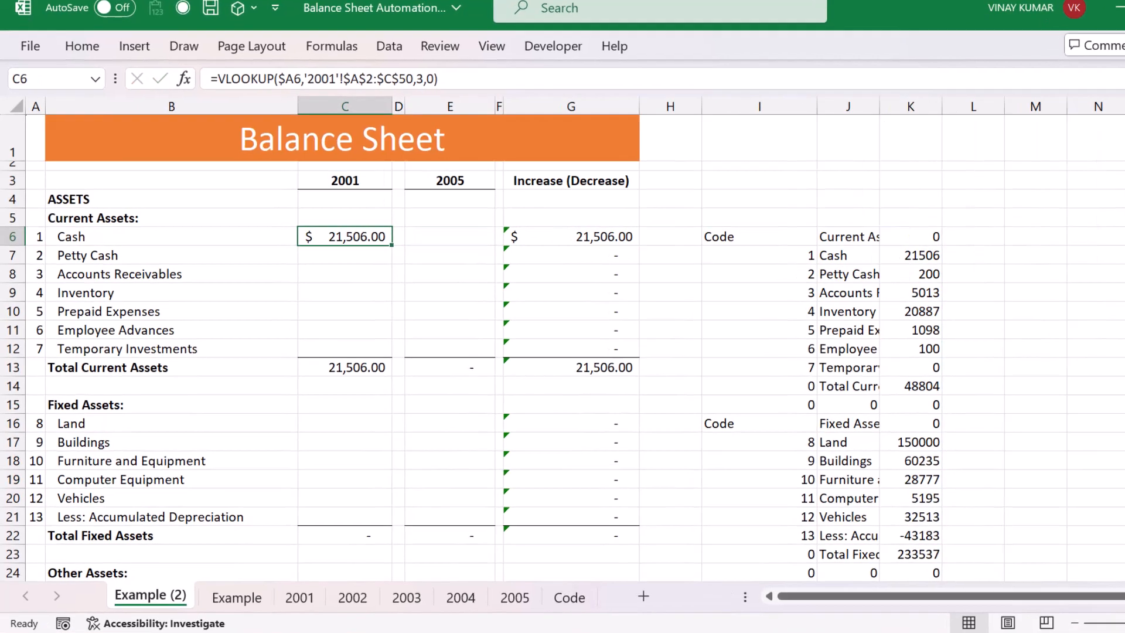
key("F2")
key("Left")
key("Left")
key("Left")
key("Left")
key("Left")
key("shift+Left")
key("shift+Left")
key("shift+Left")
key("shift+Left")
key("shift+Left")
key("shift+Left")
key("shift+Left")
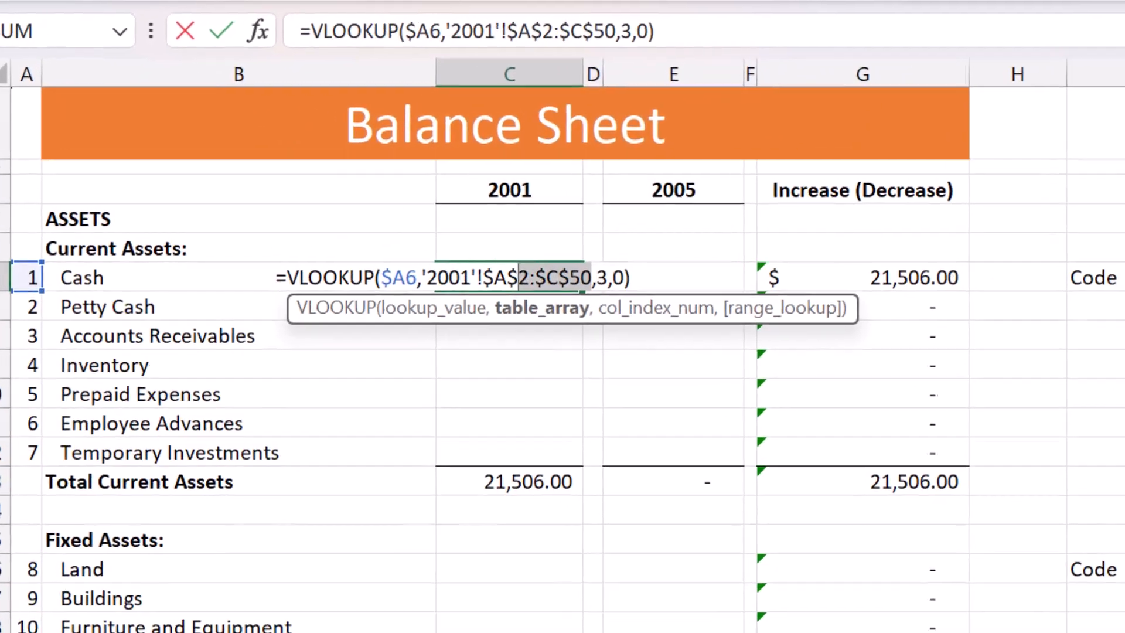
key("shift+Left")
key("shift+Left")
key("shift+Left")
key("shift+Left")
key("shift+Left")
key("shift+Left")
key("shift+Left")
key("shift+Left")
key("shift+Left")
key("shift+Left")
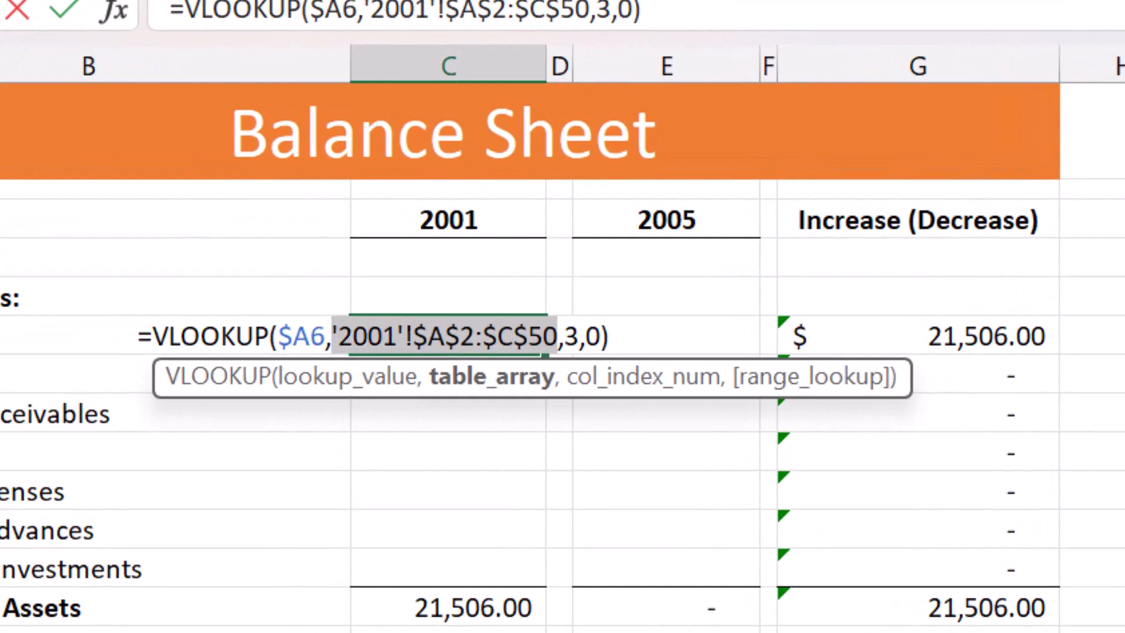
key("ctrl+v")
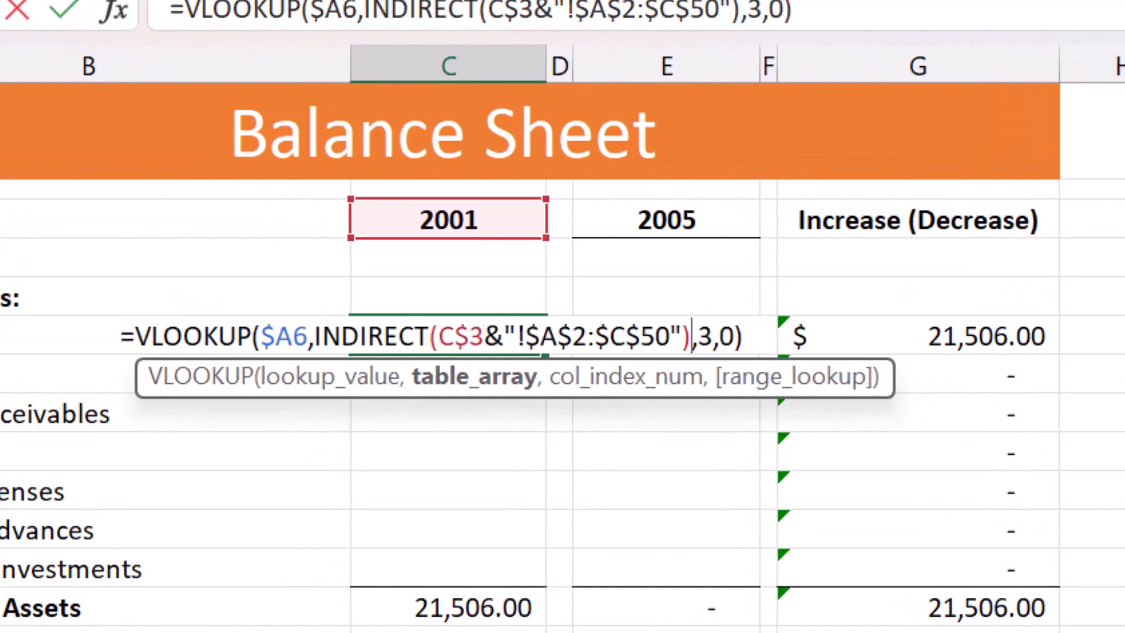
key("Return")
key("Up")
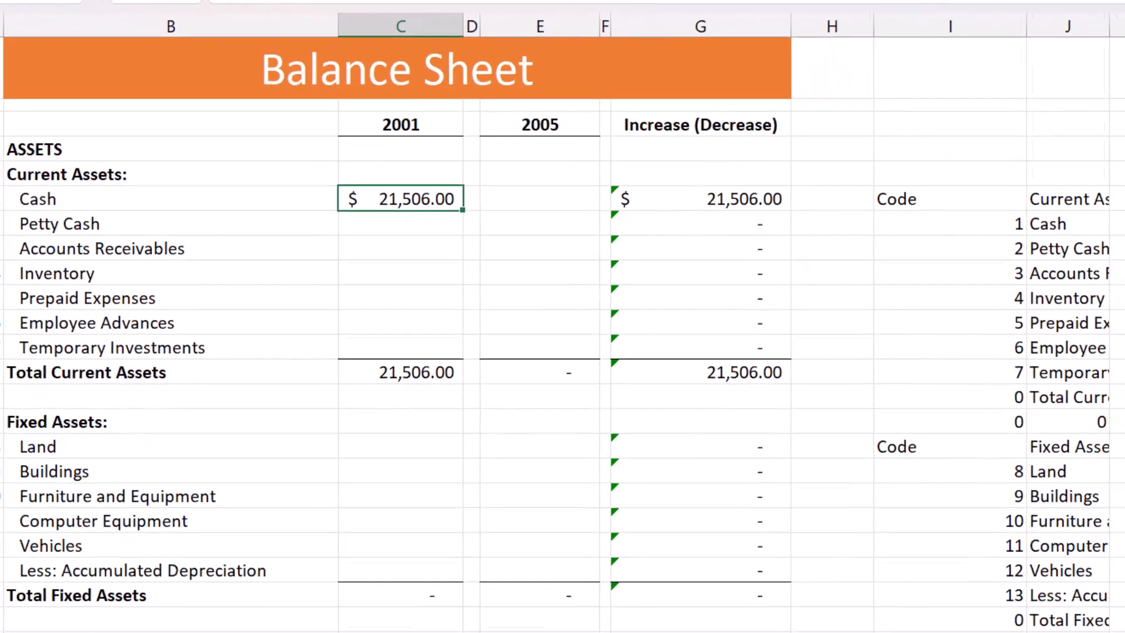
Step: Copy the Cash formula from C6 into E6 for the second comparison year
key("ctrl+c")
key("Right")
key("Right")
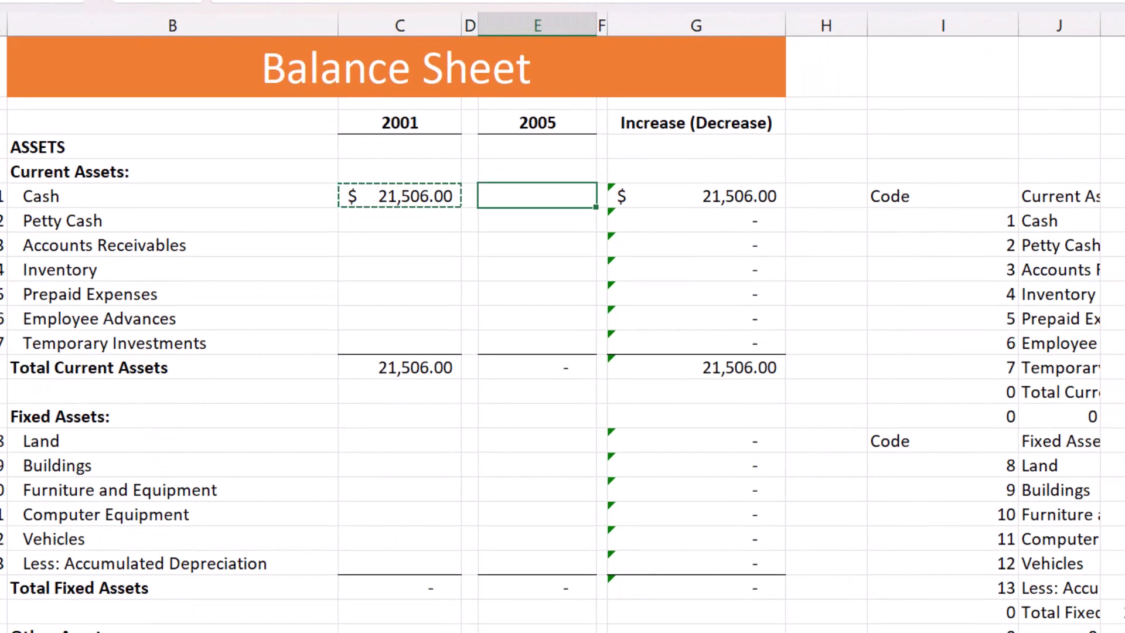
key("Return")
Step: Fill the Cash formulas in C6:E6 down through the Temporary Investments row
key("Left")
key("Left")
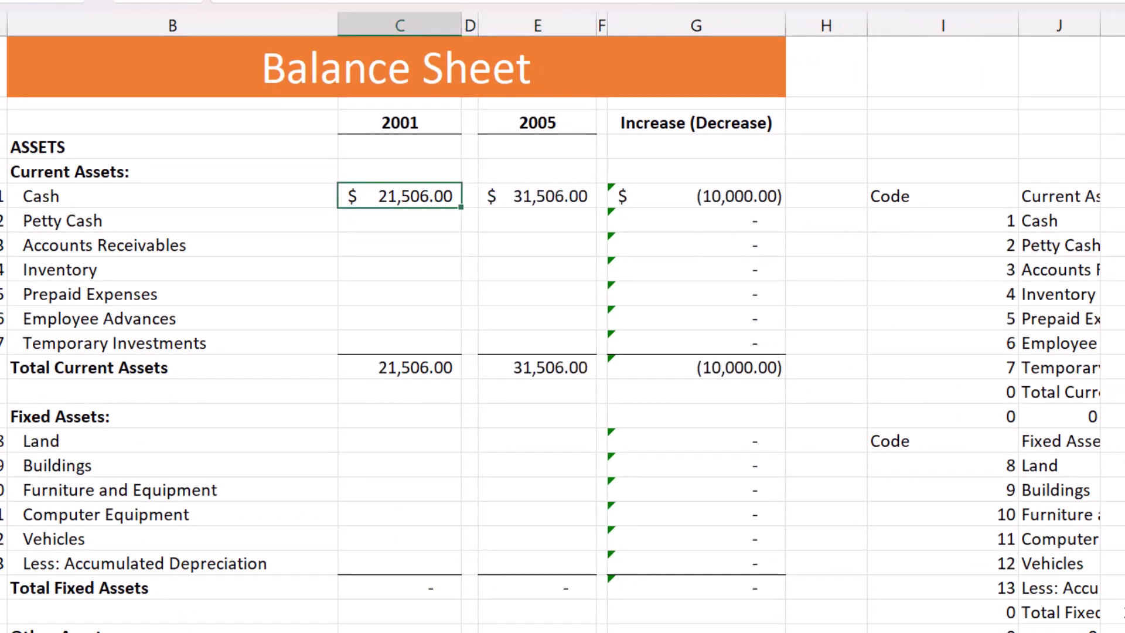
key("shift+Right")
key("shift+Right")
key("shift+Down")
key("shift+Down")
key("shift+Down")
key("shift+Down")
key("shift+Down")
key("shift+Down")
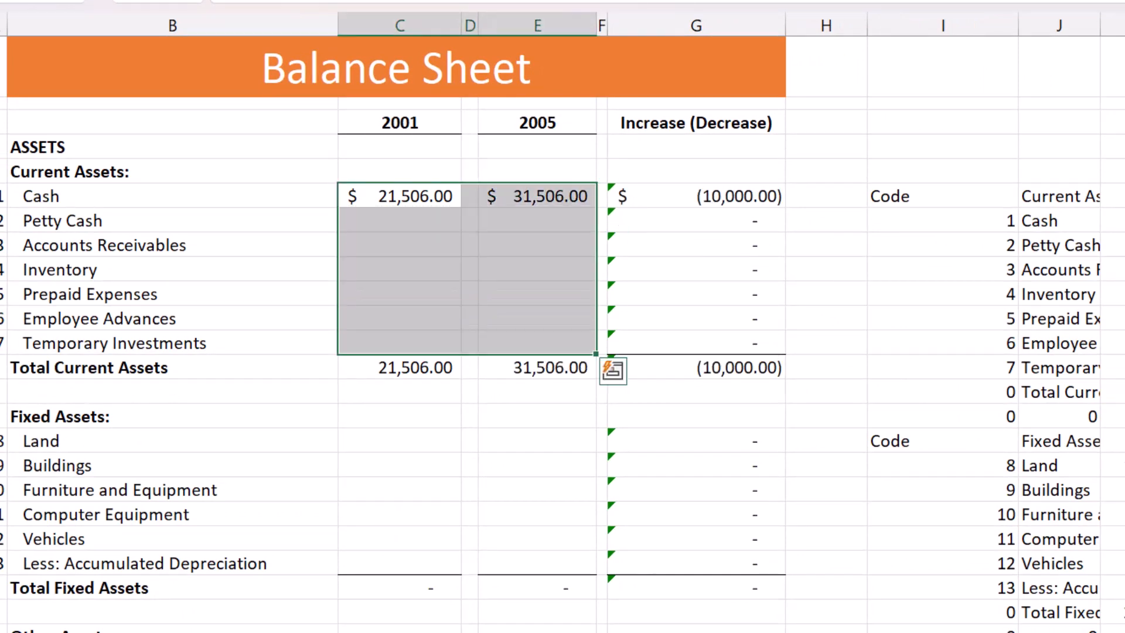
key("ctrl+d")
Step: Inspect the Inventory formulas in C9 and E9 to check their item-code and year references
key("Down")
key("Down")
key("Down")
key("F2")
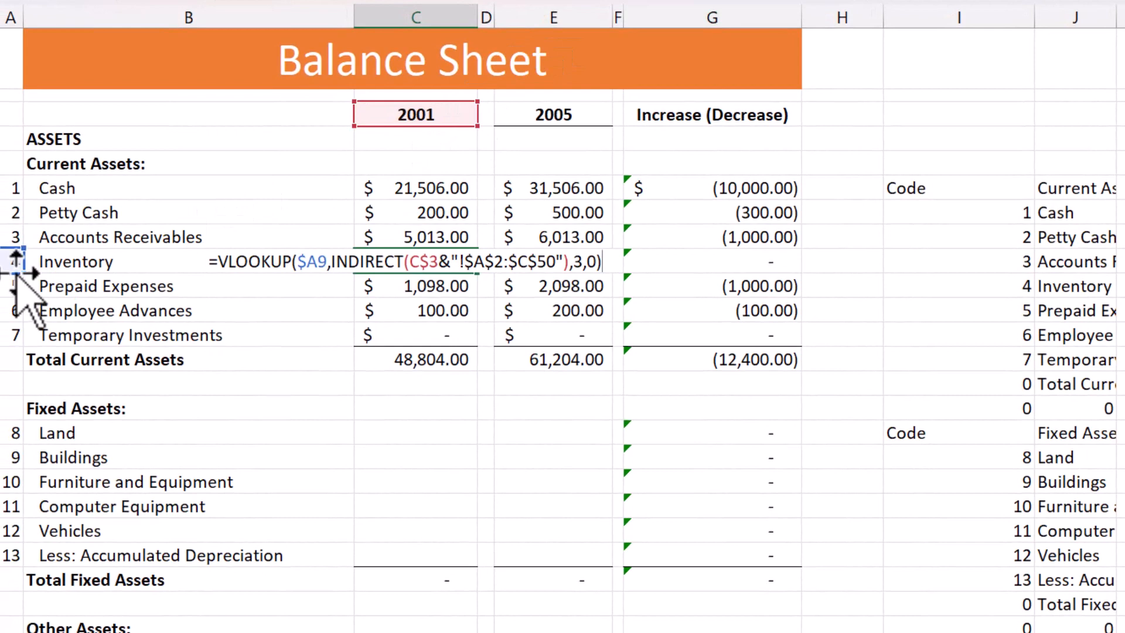
key("Tab")
key("Tab")
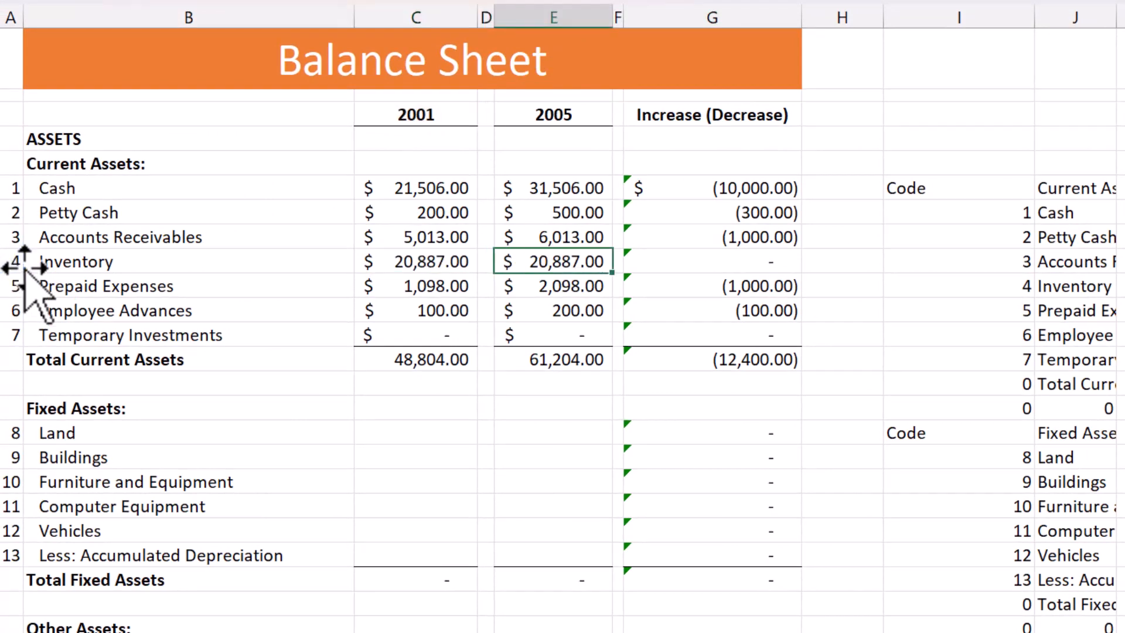
key("F2")
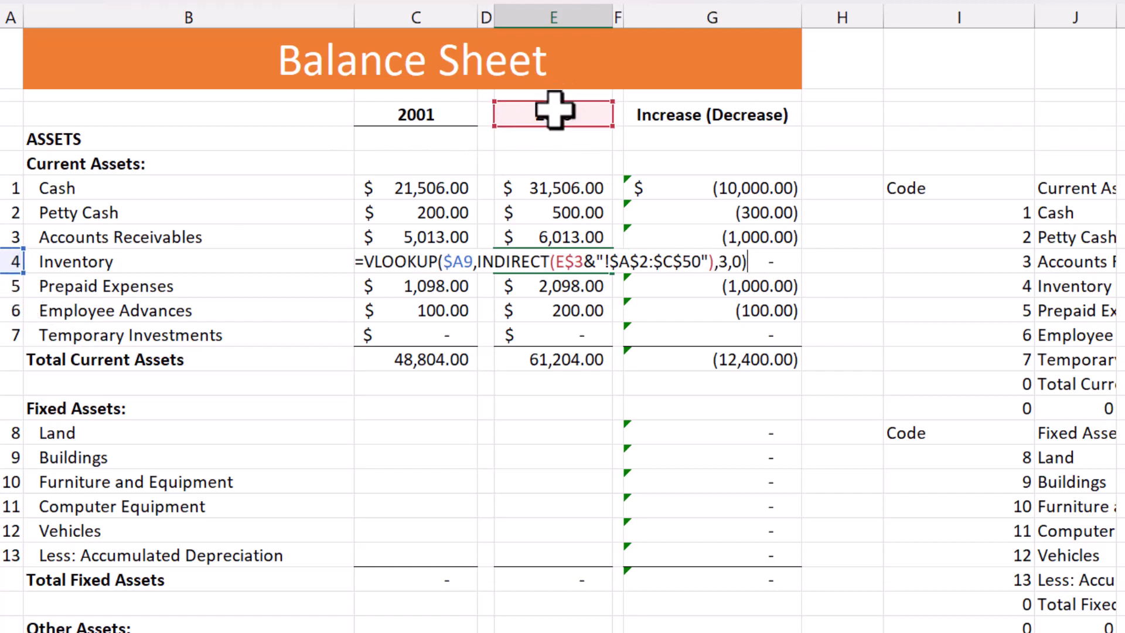
key("shift+Return")
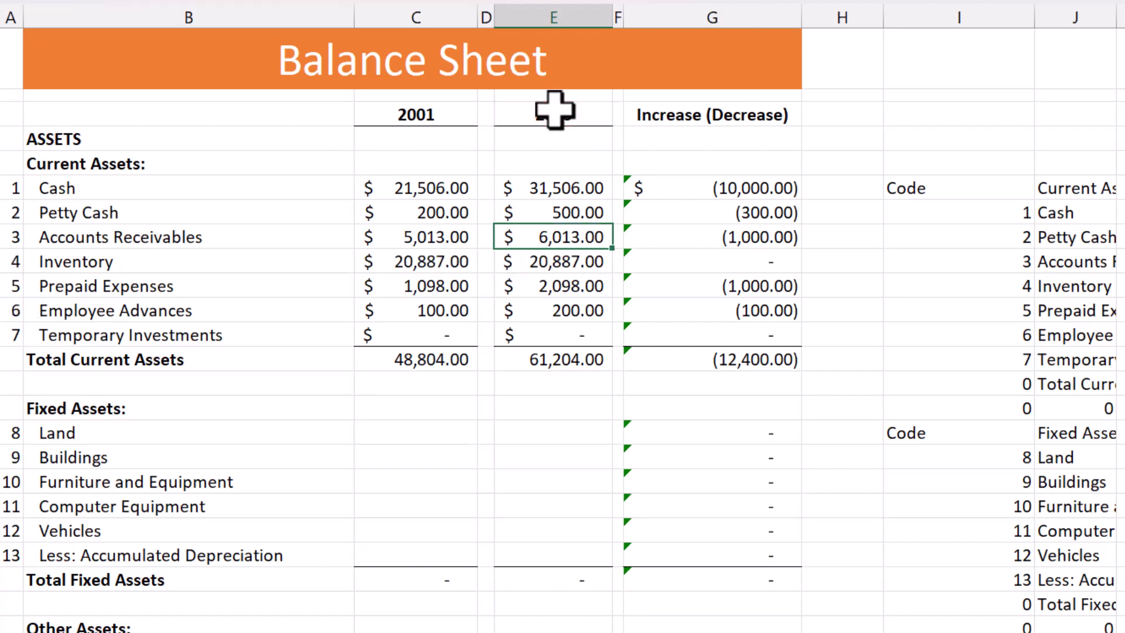
Step: Choose 2002 as the first comparison year in C3
key("Up")
key("Up")
key("Up")
key("Left")
key("Up")
key("Up")
key("Left")
key("alt+Down")
key("Down")
key("Return")
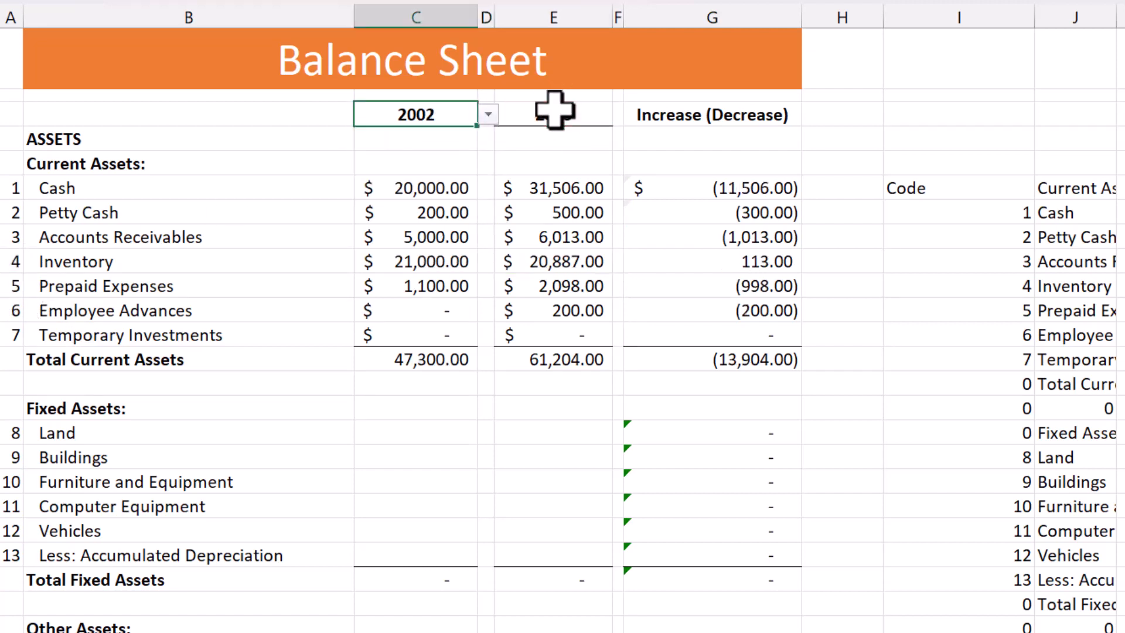
Step: Choose 2004 as the second comparison year in E3
key("Right")
key("Right")
key("alt+Down")
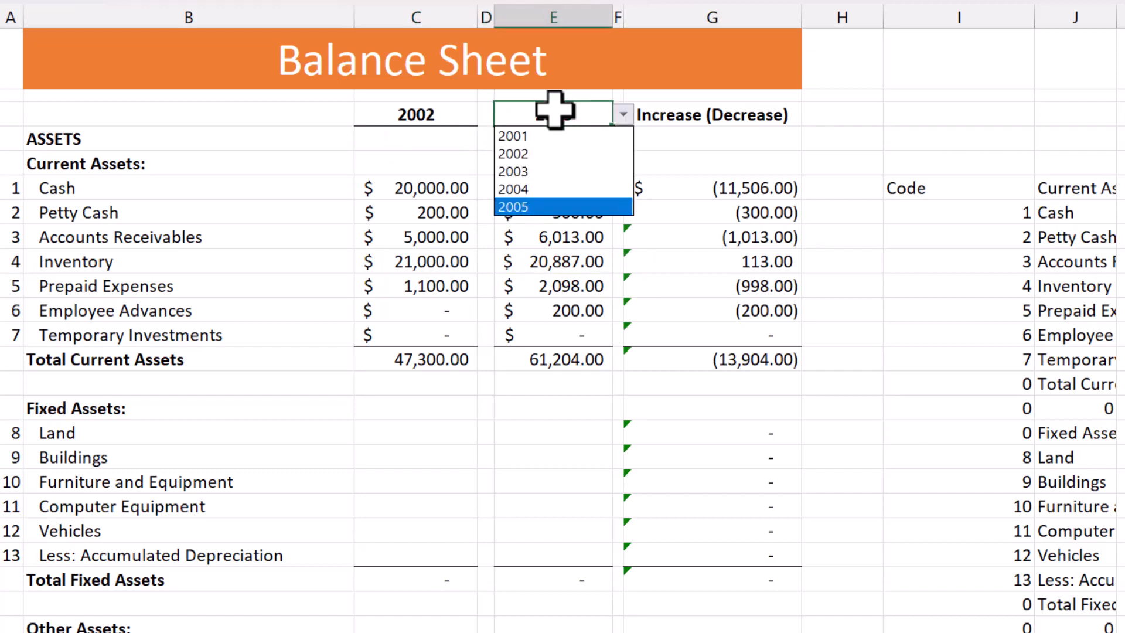
key("Up")
key("Return")
Step: Copy the Temporary Investments formulas for both years into the Land row under Fixed Assets
key("Left")
key("Down")
key("Down")
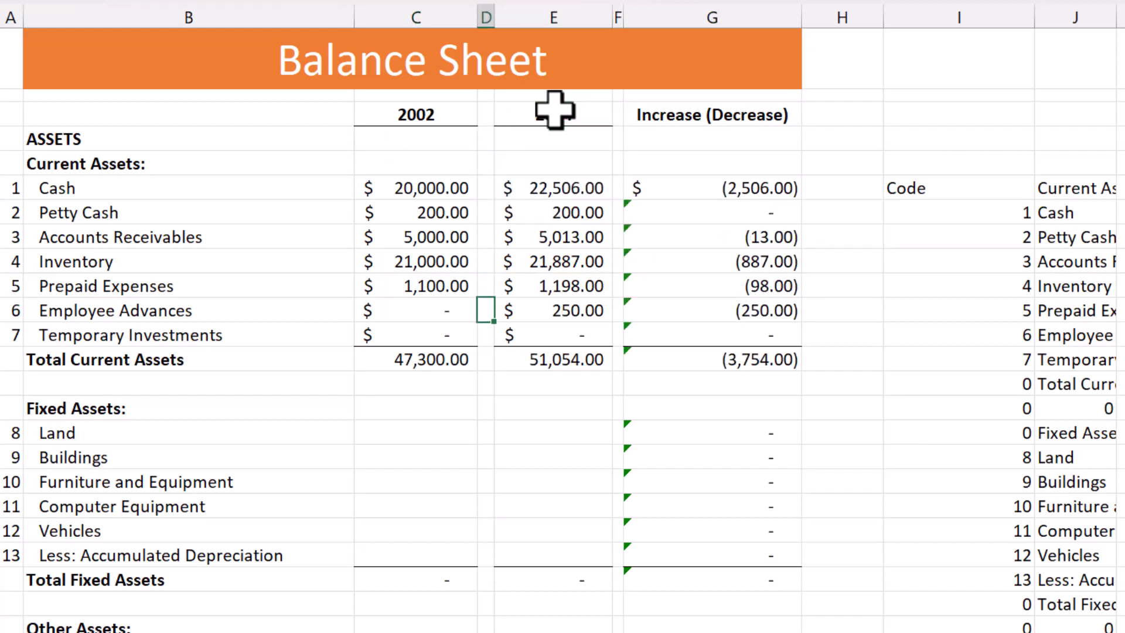
key("Left")
key("shift+Right")
key("shift+Right")
key("ctrl+c")
key("Down")
key("Down")
key("Down")
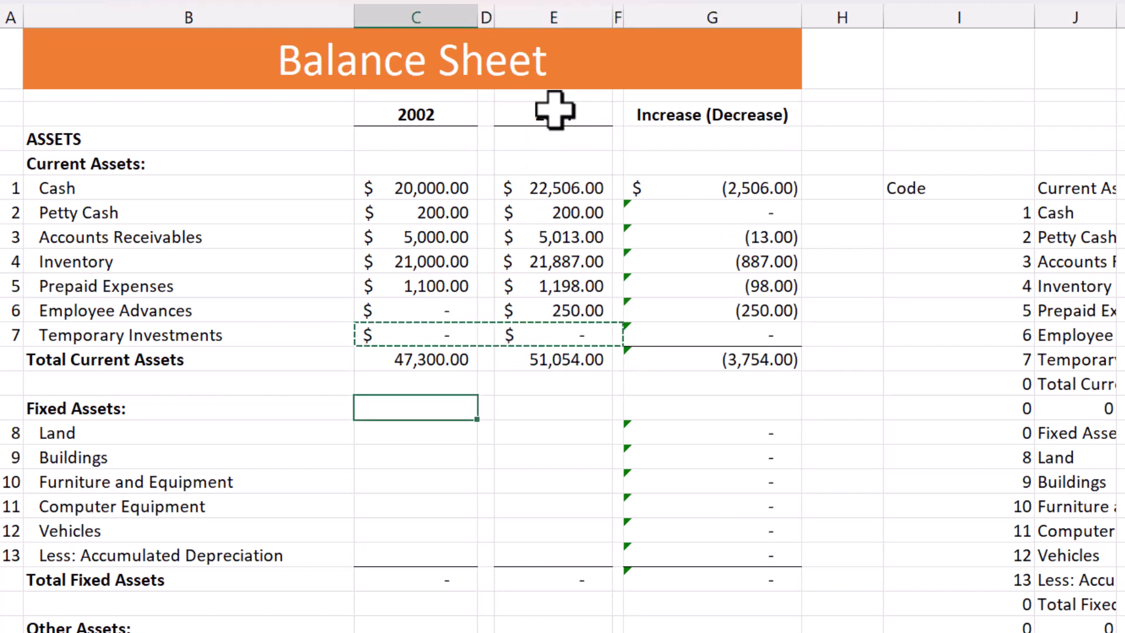
key("Down")
key("Return")
Step: Fill the Land formulas for both years down through the Less: Accumulated Depreciation row
key("shift+Down")
key("shift+Down")
key("shift+Down")
key("shift+Down")
key("shift+Down")
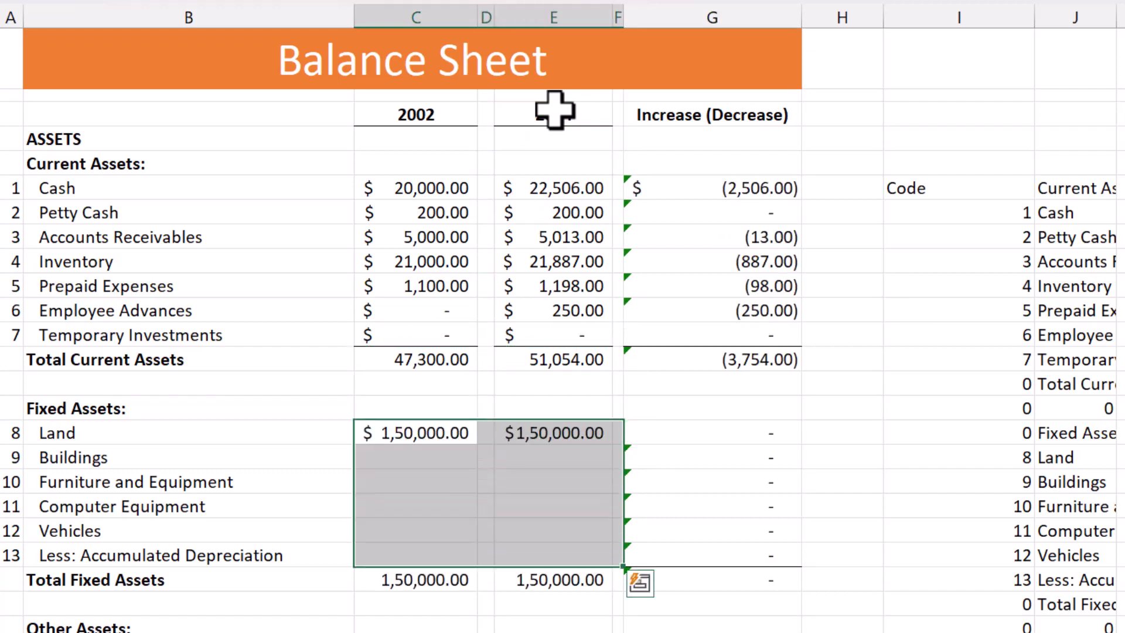
key("ctrl+d")
key("Up")
key("Down")
key("Down")
key("Down")
key("Down")
key("Down")
key("Down")
key("Down")
key("Up")
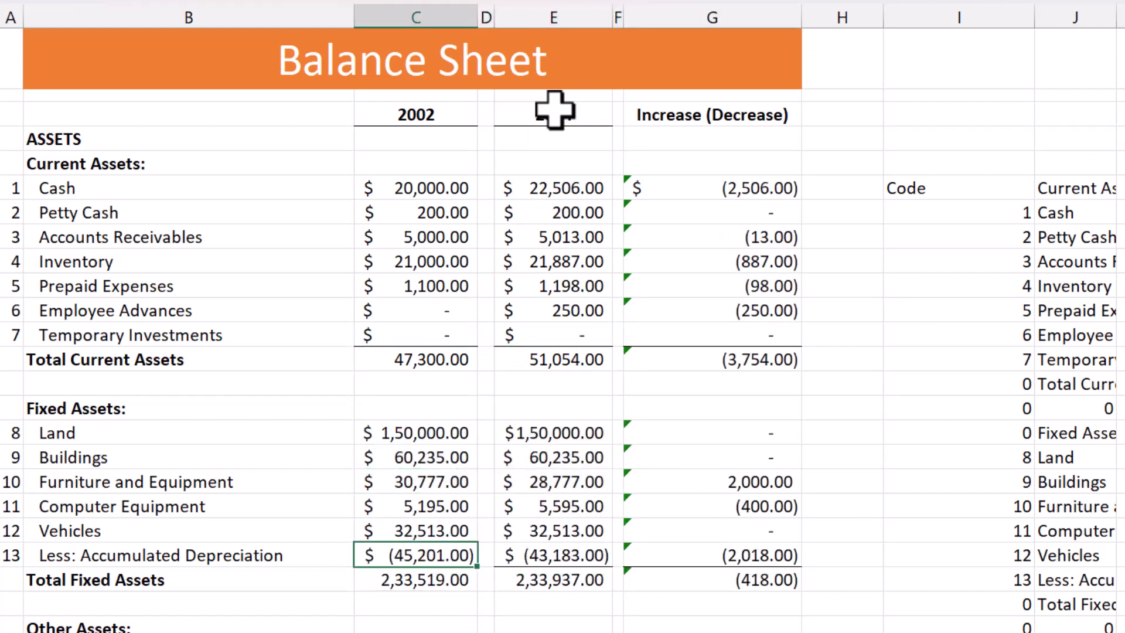
Step: Copy the Less: Accumulated Depreciation formulas for both years into the Accounts Payable row under Current Liabilities
key("shift+Right")
key("shift+Right")
key("Right")
key("Left")
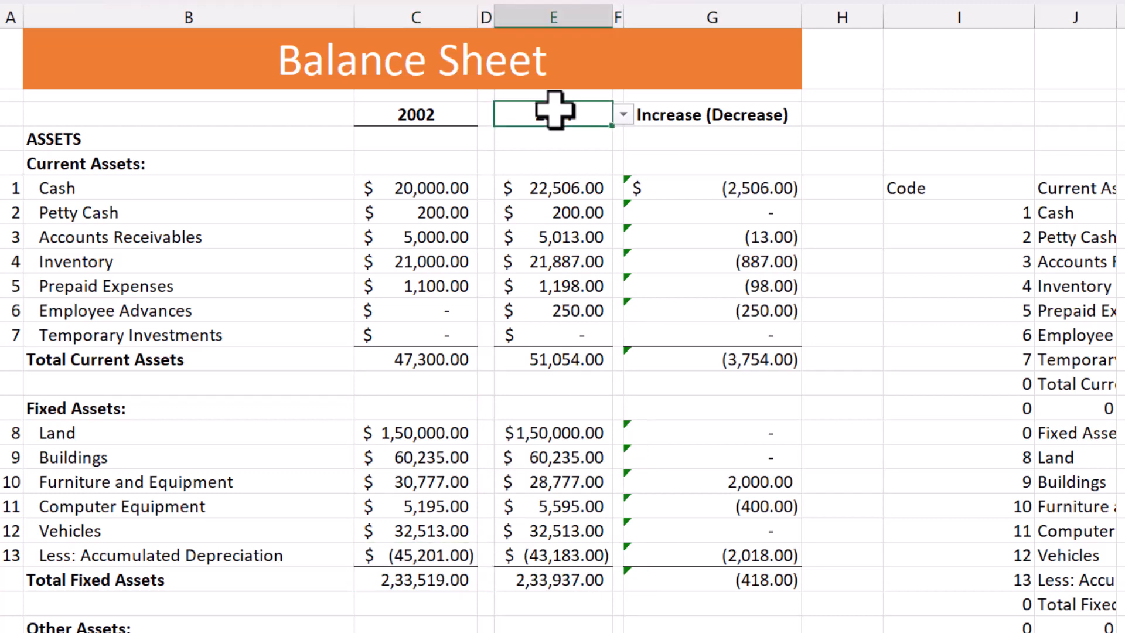
key("Left")
key("Down")
key("Left")
key("ctrl+Down")
key("ctrl+Down")
key("ctrl+Down")
key("Down")
key("Down")
key("Down")
key("Down")
key("Down")
key("shift+Right")
key("shift+Right")
key("shift+Right")
key("ctrl+c")
key("Down")
key("ctrl+Down")
key("ctrl+Down")
key("Down")
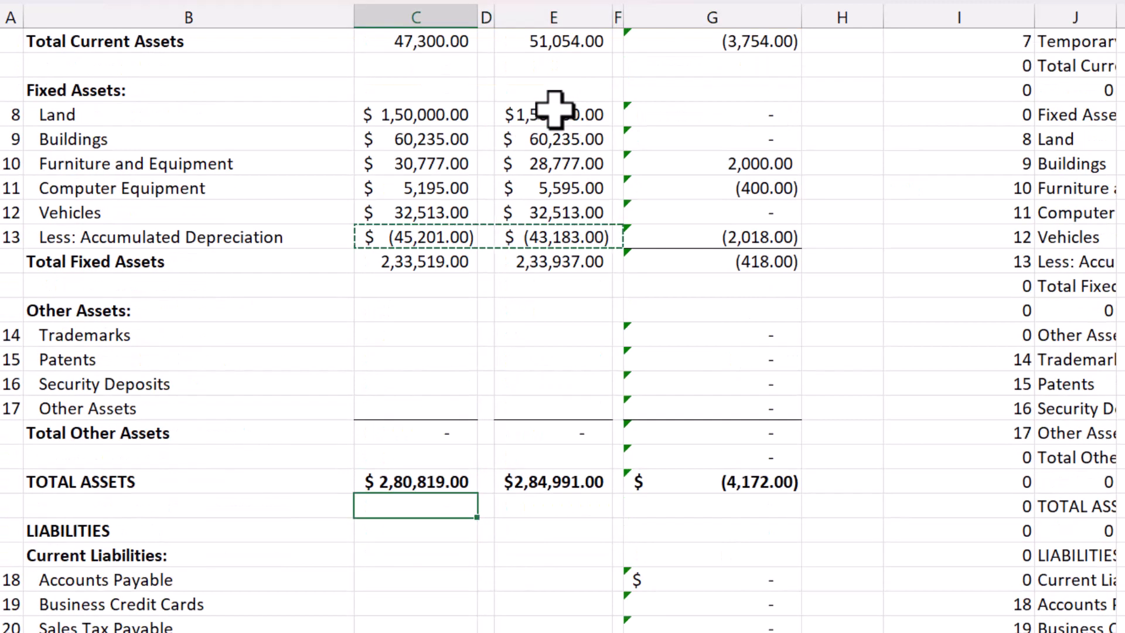
key("Down")
key("Left")
key("Down")
key("Down")
key("Right")
key("ctrl+v")
Step: Fill the Accounts Payable formulas for both years down through the Current Portion of Long-Term Debt row
key("Down")
key("Up")
key("shift+Right")
key("shift+Right")
key("ctrl+shift+Down")
key("ctrl+shift+Down")
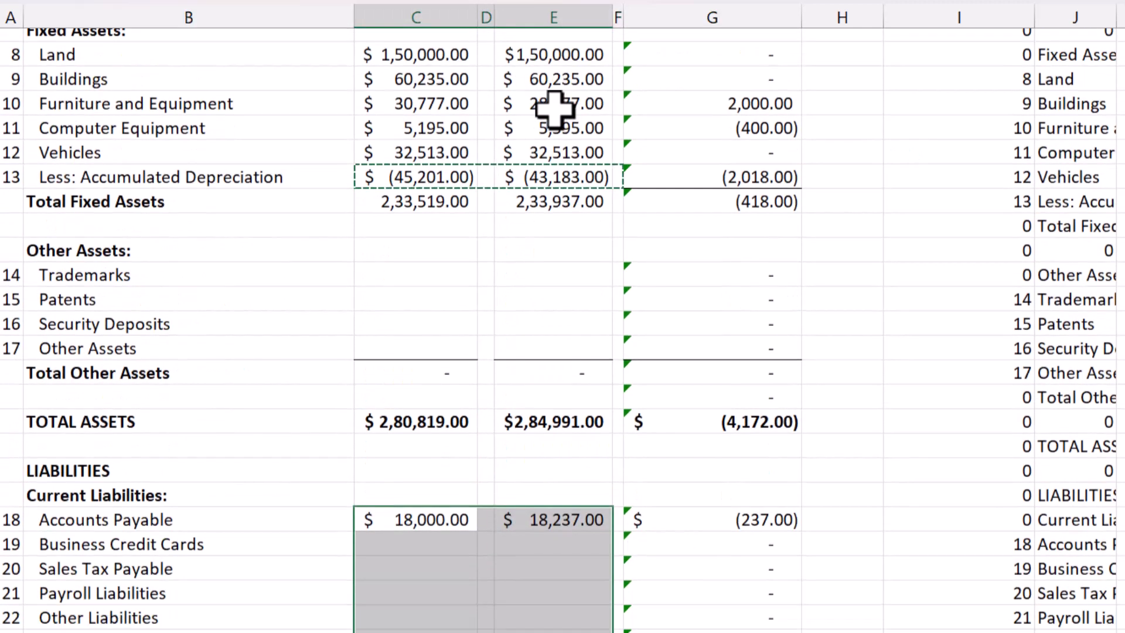
key("ctrl+shift+Up")
key("shift+Up")
key("shift+Up")
key("shift+Down")
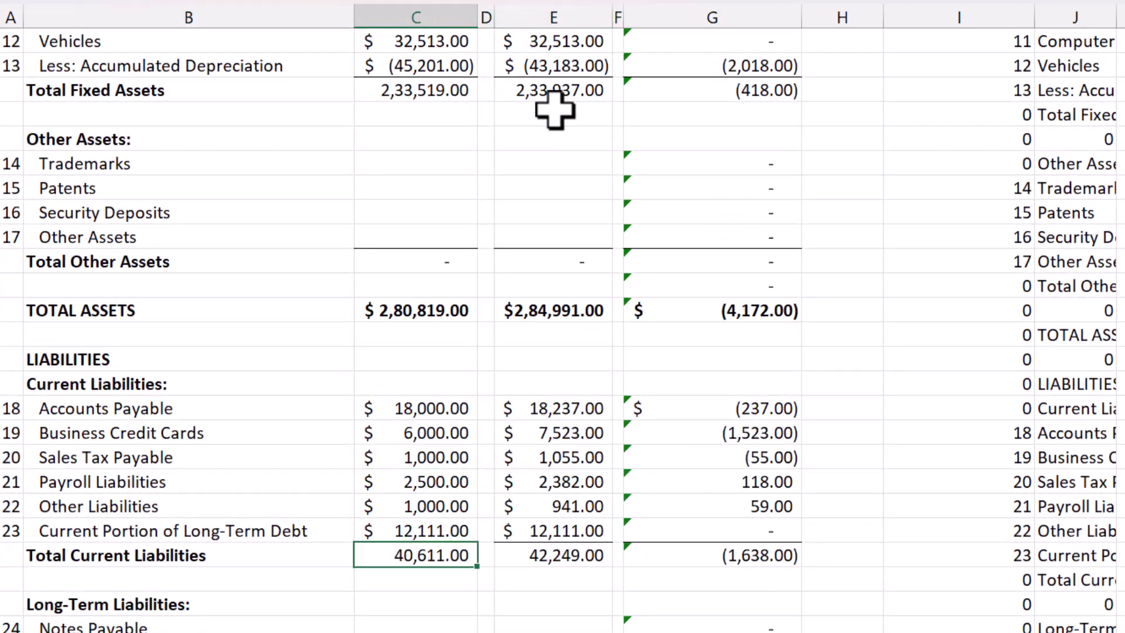
Step: Copy the Current Portion of Long-Term Debt formulas for both years into the Notes Payable row under Long-Term Liabilities
key("Up")
key("shift+Right")
key("shift+Right")
key("ctrl+c")
key("ctrl+Down")
key("ctrl+Down")
key("Down")
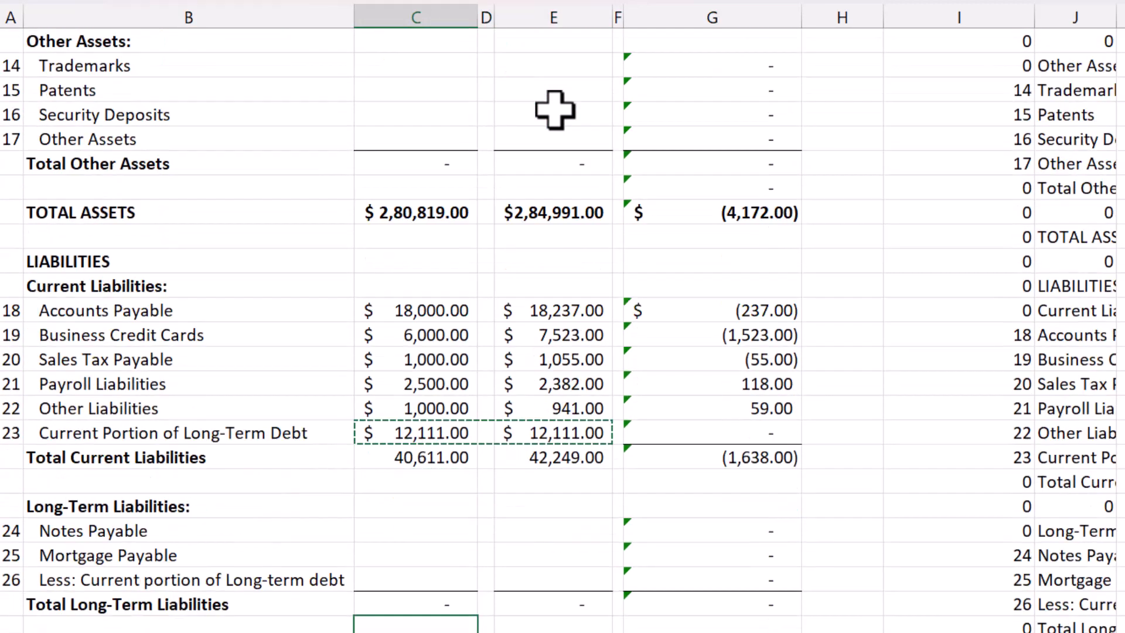
key("Left")
key("ctrl+Up")
key("ctrl+Up")
key("Down")
key("Right")
key("Return")
Step: Fill the Notes Payable formulas for both years down through the Less: Current portion of Long-term debt row
key("Down")
key("Up")
key("shift+Right")
key("shift+Right")
key("shift+Down")
key("shift+Down")
key("ctrl+d")
Step: Copy the Less: Current portion of Long-term debt formulas for both years into the Capital Stock/Partner's Equity row under Equity
key("ctrl+Down")
key("ctrl+Down")
key("ctrl+Down")
key("Down")
key("Down")
key("Down")
key("Down")
key("Down")
key("Down")
key("Down")
key("Down")
key("Up")
key("Up")
key("Up")
key("Up")
key("Up")
key("Up")
key("Up")
key("Up")
key("Up")
key("Up")
key("Up")
key("Up")
key("Up")
key("Up")
key("Up")
key("Up")
key("Up")
key("Up")
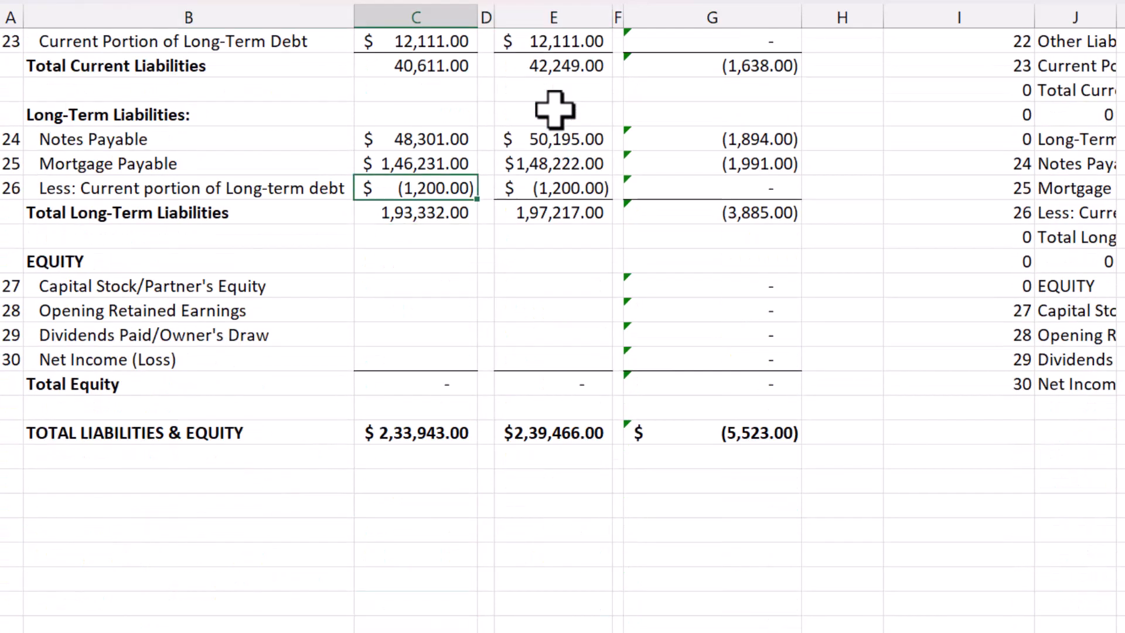
key("shift+Right")
key("shift+Right")
key("ctrl+c")
key("Down")
key("Down")
key("Down")
key("Down")
key("Return")
Step: Fill the Capital Stock/Partner's Equity formulas for both years down through the Net Income (Loss) row
key("ctrl+shift+Down")
key("shift+Up")
key("ctrl+d")
key("Down")
Step: Look through the sections between Equity and Fixed Assets for rows that still lack formulas
key("Up")
key("Up")
key("Up")
key("Up")
key("Up")
key("Up")
key("Up")
key("Up")
key("Up")
key("Up")
key("Up")
key("Up")
key("Up")
key("Up")
key("Up")
key("Up")
key("Up")
key("Up")
key("Up")
key("Up")
key("Up")
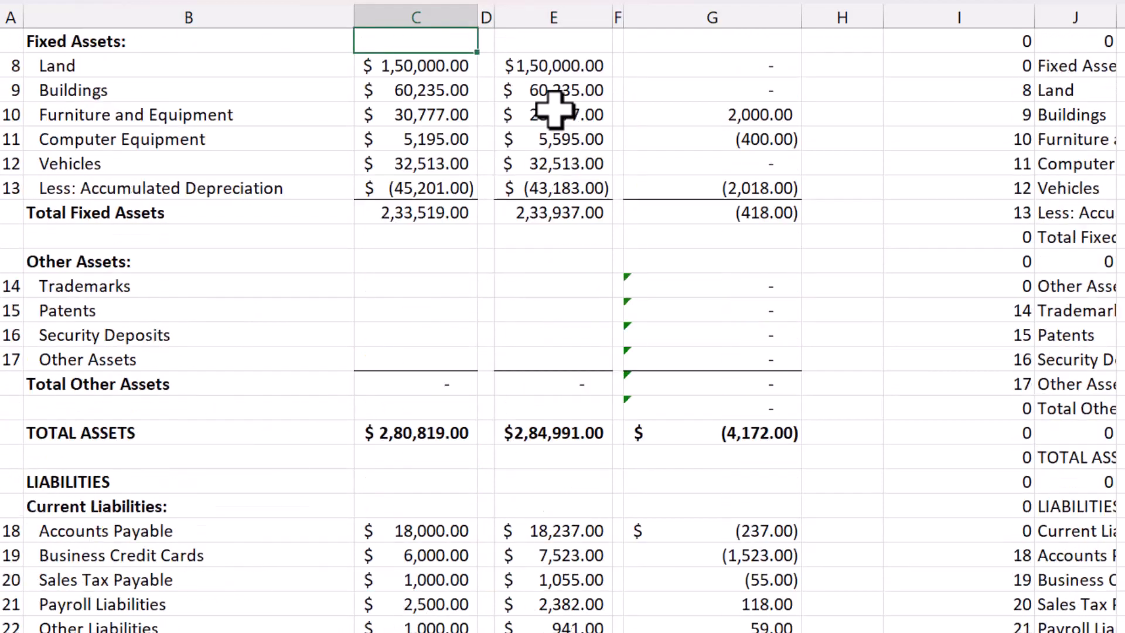
key("Down")
key("Down")
key("Down")
key("Down")
key("Down")
key("Down")
key("Down")
key("Down")
key("Down")
key("Down")
key("Down")
key("Down")
key("Down")
key("Down")
key("Down")
key("Down")
key("Down")
key("Down")
key("Down")
key("Down")
key("Up")
key("Up")
key("Up")
key("Up")
key("Up")
key("Up")
key("Up")
key("Up")
key("Up")
key("Up")
key("Up")
key("Up")
key("Up")
key("Up")
key("Up")
key("Up")
key("Up")
key("Up")
key("Up")
key("Up")
Step: Copy the Less: Accumulated Depreciation formulas for both years into the Trademarks row under Other Assets
key("ctrl+Up")
key("Up")
key("shift+Right")
key("shift+Right")
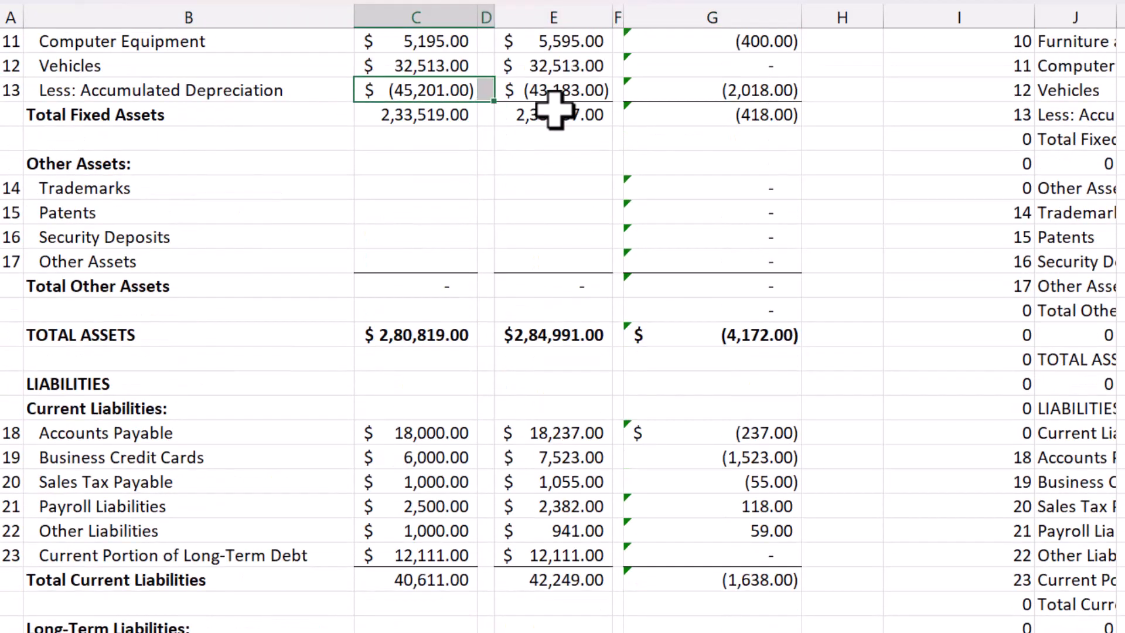
key("ctrl+c")
key("Down")
key("Down")
key("Down")
key("Down")
key("Return")
Step: Fill the Trademarks formulas for both years down through the Other Assets row
key("ctrl+shift+Down")
key("shift+Up")
key("ctrl+d")
Step: Review the filled amounts from the Other Assets section down through the liabilities part of the balance sheet
key("Down")
key("Down")
key("Down")
key("Down")
key("Down")
key("Down")
key("Down")
key("Down")
key("Down")
key("Down")
key("Down")
key("Down")
key("Down")
key("Down")
key("Down")
key("Down")
key("Down")
key("Down")
key("Down")
key("Down")
key("Down")
key("Down")
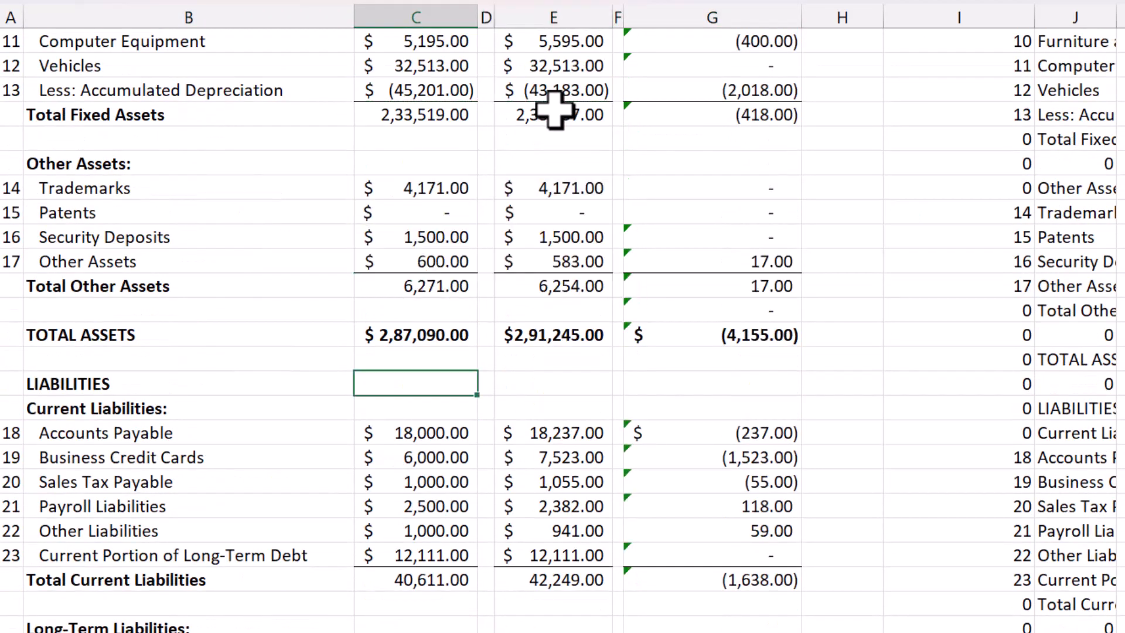
Step: Set the first comparison year of the balance sheet to 2001
key("Up")
key("Up")
key("Up")
key("Up")
key("Up")
key("Up")
key("Up")
key("Up")
key("Up")
key("Up")
key("Up")
key("Up")
key("Up")
key("Up")
key("Up")
key("Up")
key("Up")
key("Up")
key("Up")
key("Up")
key("Up")
key("Up")
key("Up")
key("Up")
key("Up")
key("Up")
key("Up")
key("Up")
key("Up")
key("Up")
key("Up")
key("Up")
key("Up")
key("Up")
key("Up")
key("Up")
key("Up")
key("Up")
key("Up")
key("Up")
key("Down")
key("Down")
key("Down")
key("Down")
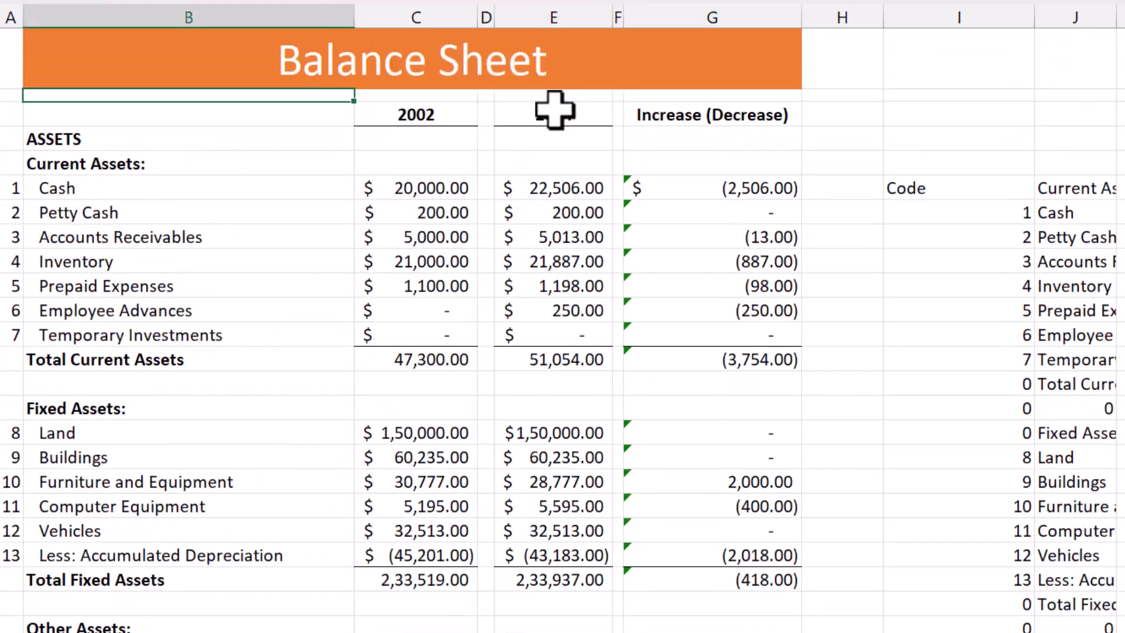
key("Right")
key("Right")
key("Up")
key("Up")
key("Left")
key("alt+Down")
key("Down")
key("Up")
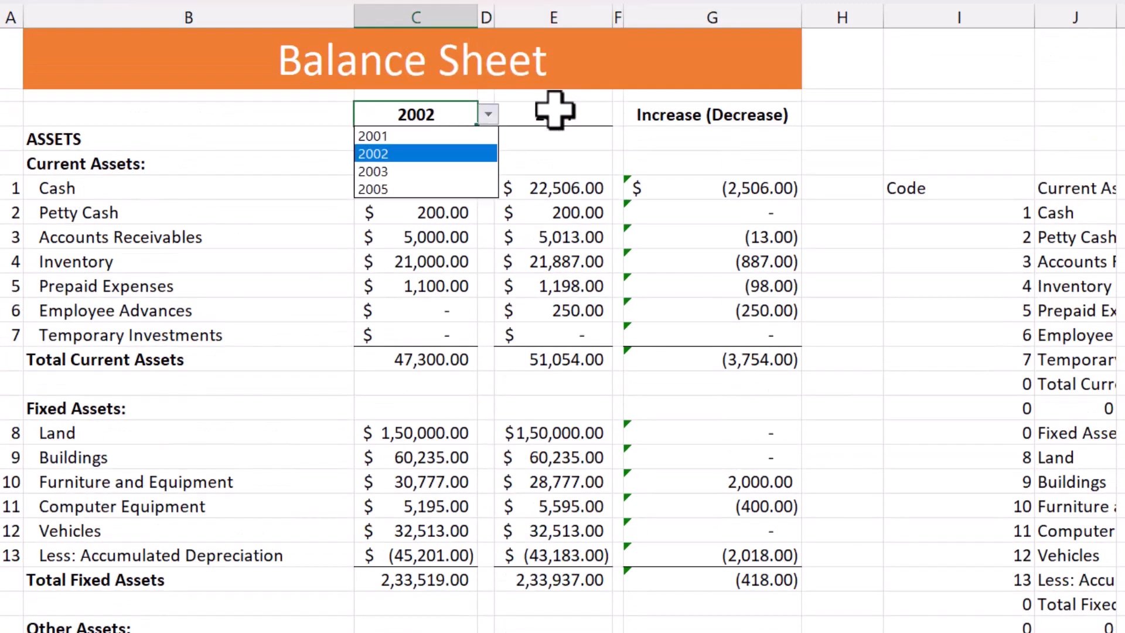
key("Up")
key("Return")
Step: Set the second comparison year of the balance sheet to 2002
key("Right")
key("Right")
key("alt+Down")
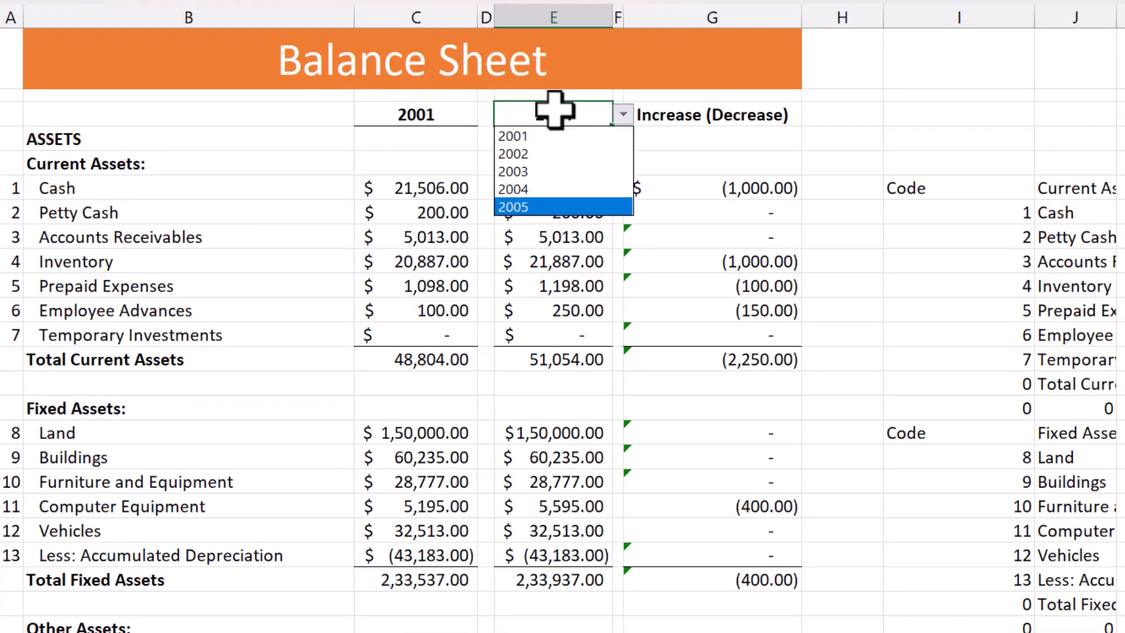
key("Up")
key("Up")
key("Up")
key("Return")
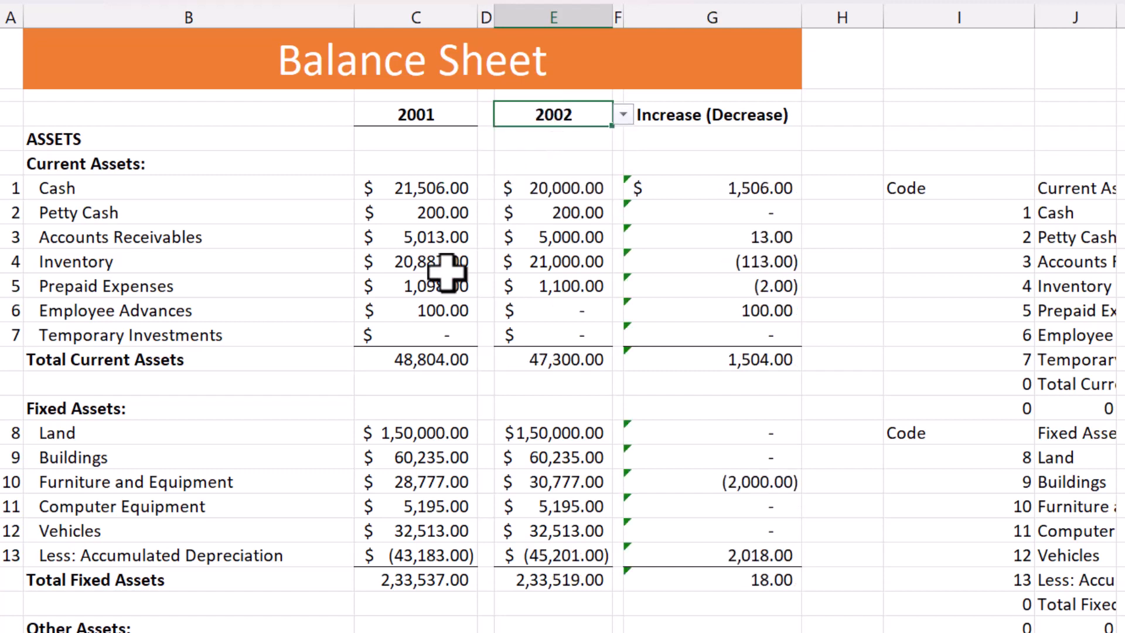
Step: Delete the helper INDIRECT output in columns I to K beside the balance sheet
key("Down")
key("Down")
key("Down")
key("Down")
key("Right")
key("Right")
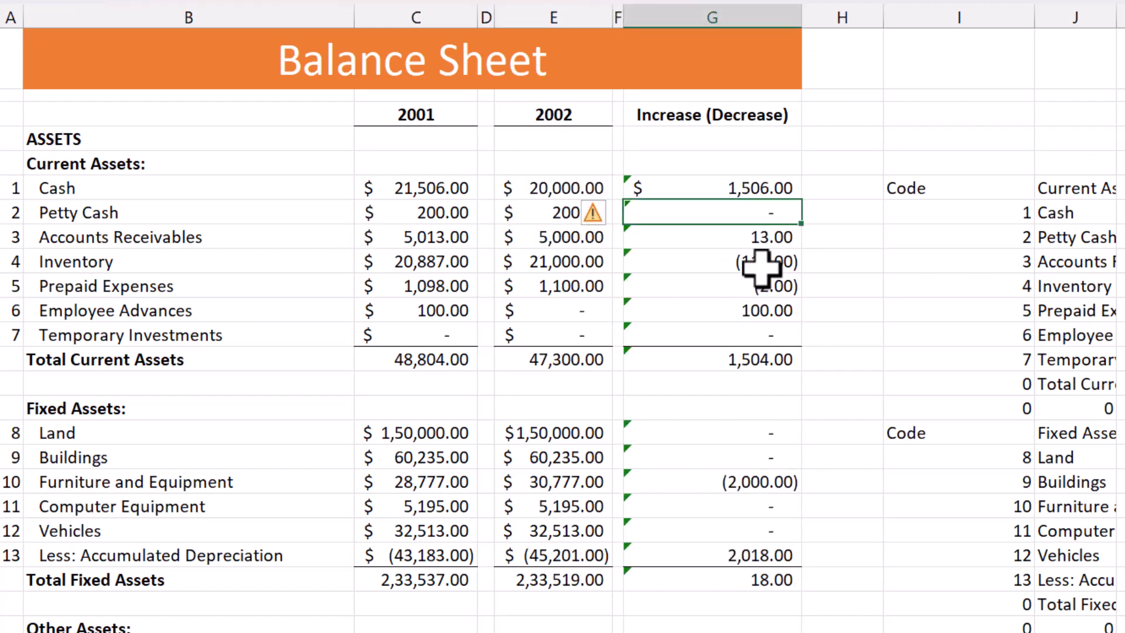
key("Up")
key("Right")
key("Up")
key("Right")
key("shift+Right")
key("shift+Down")
key("Down")
key("ctrl+shift+Right")
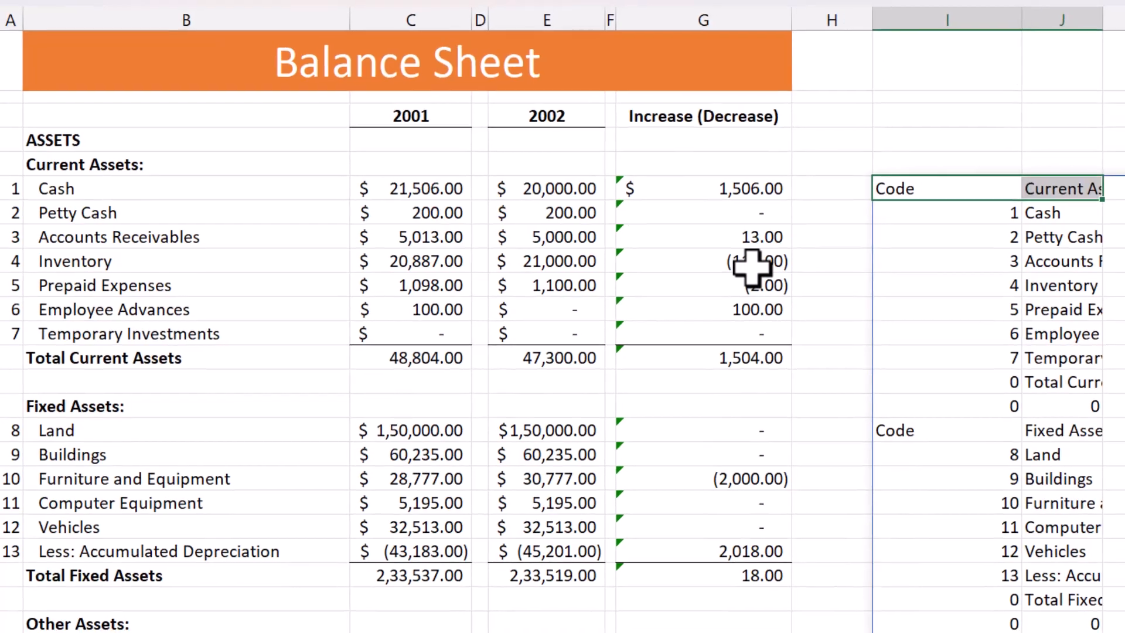
key("ctrl+shift+Down")
key("ctrl+BackSpace")
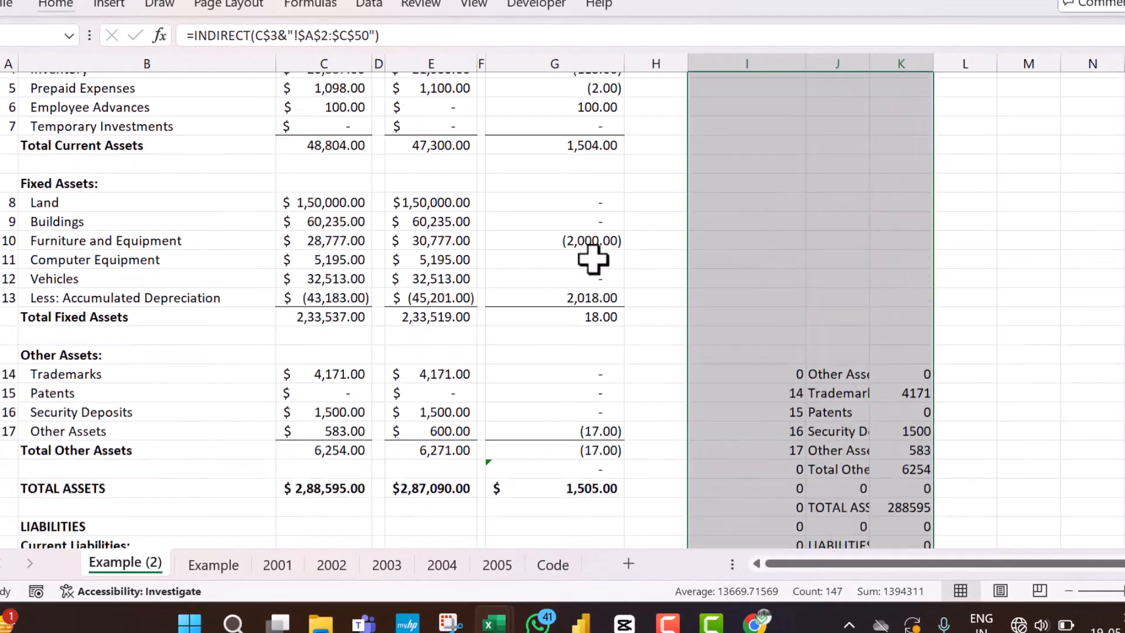
key("Delete")
key("Up")
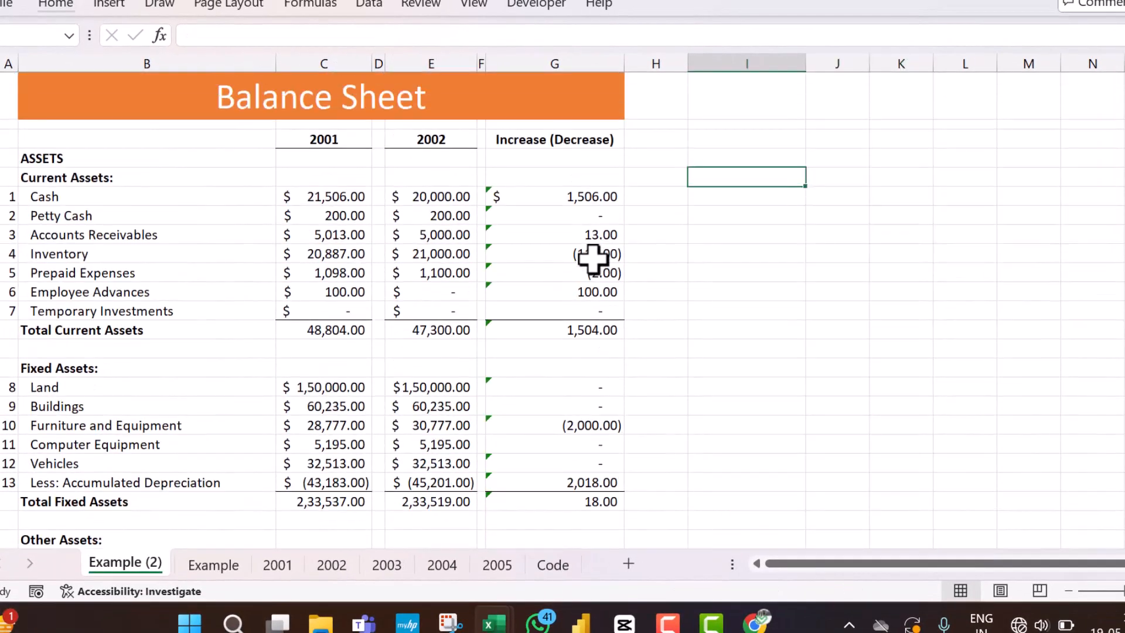
Step: Check the first year's Cash formula and view the Equity section on the 2002 sheet
key("Up")
key("Left")
key("Left")
key("Left")
key("Left")
key("Down")
key("Left")
key("Left")
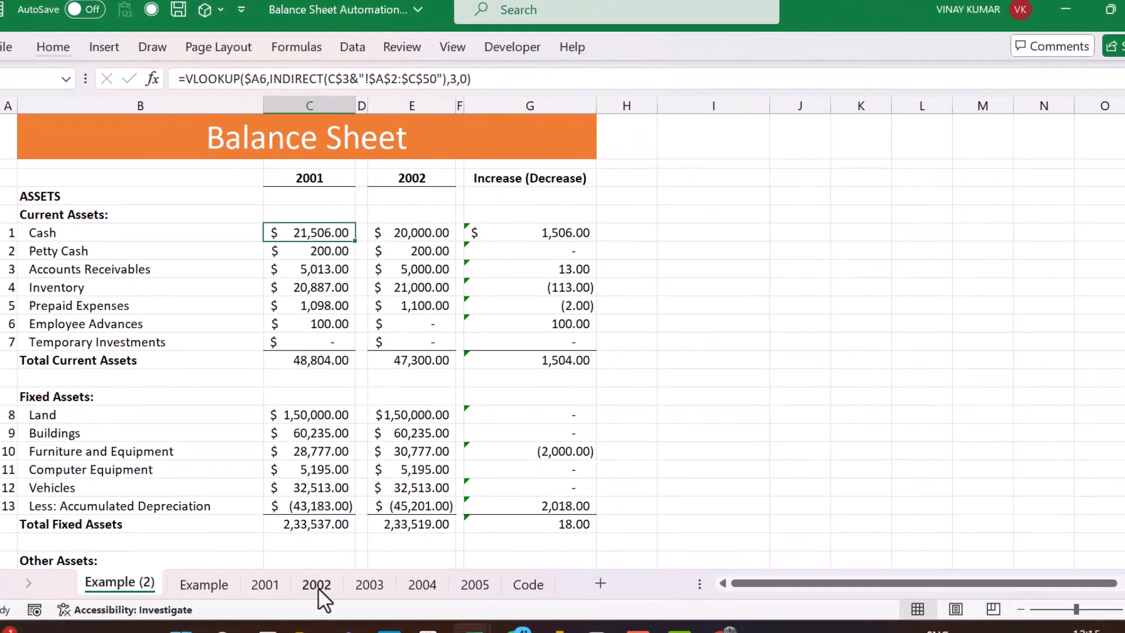
left_click(316, 585)
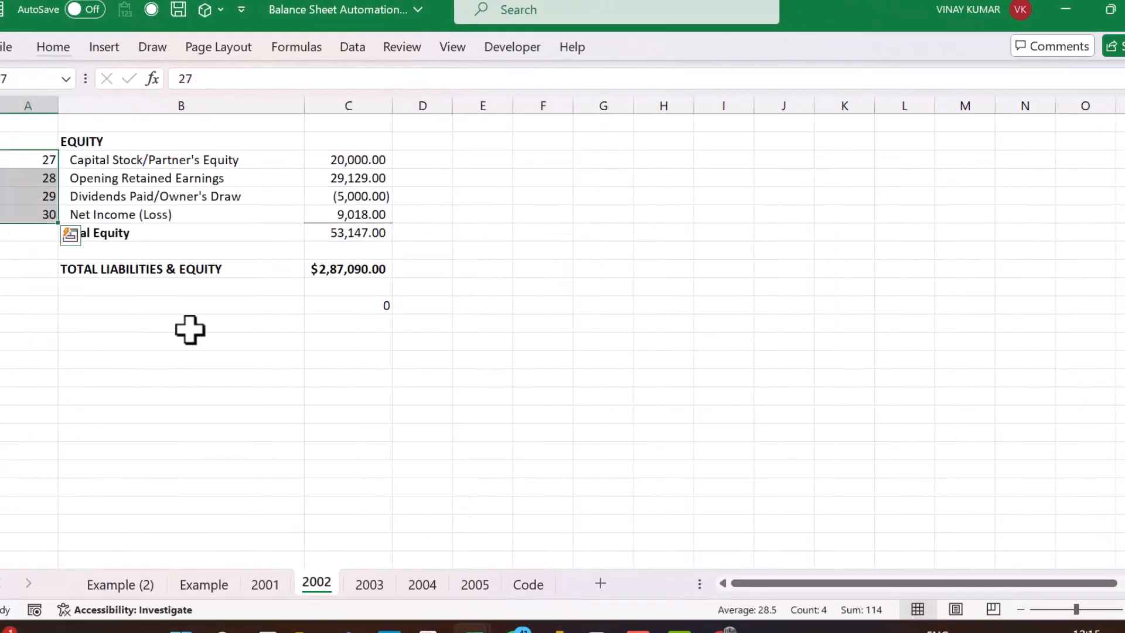
left_click(18, 232)
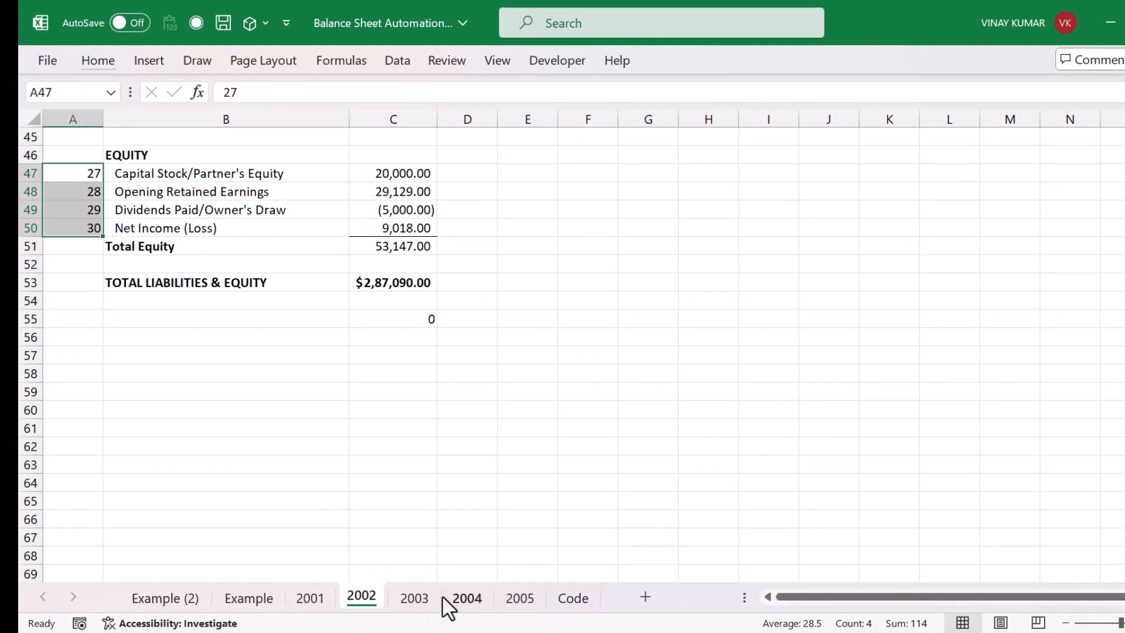
Step: Review the 2005 sheet's codes and amounts from Current Assets down to Total Liabilities & Equity
left_click(520, 599)
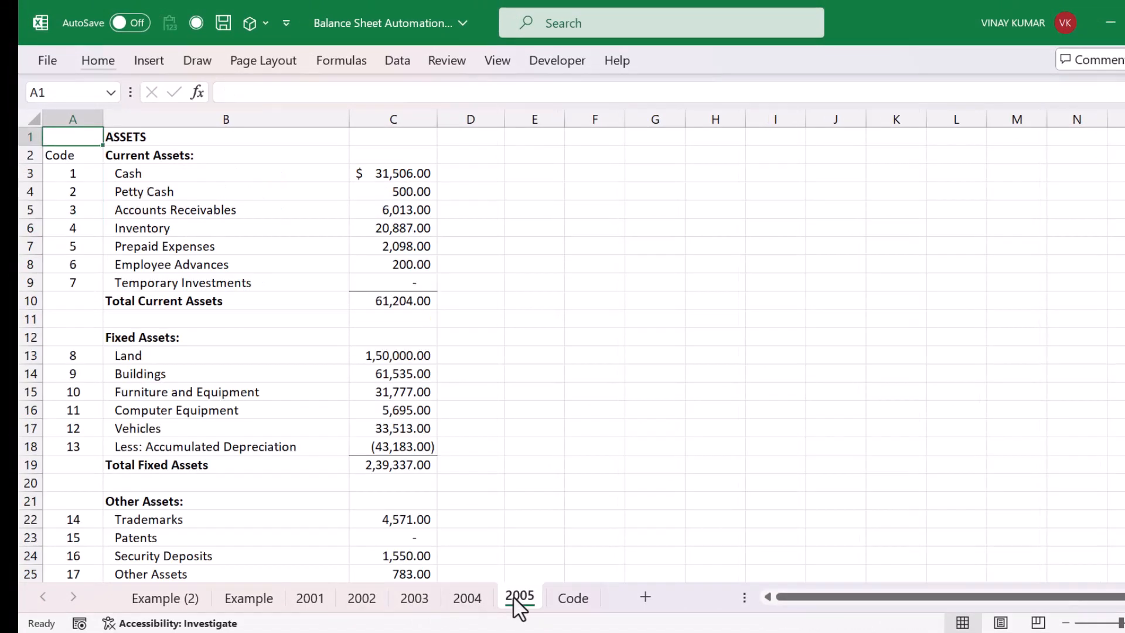
key("Down")
key("Down")
key("Down")
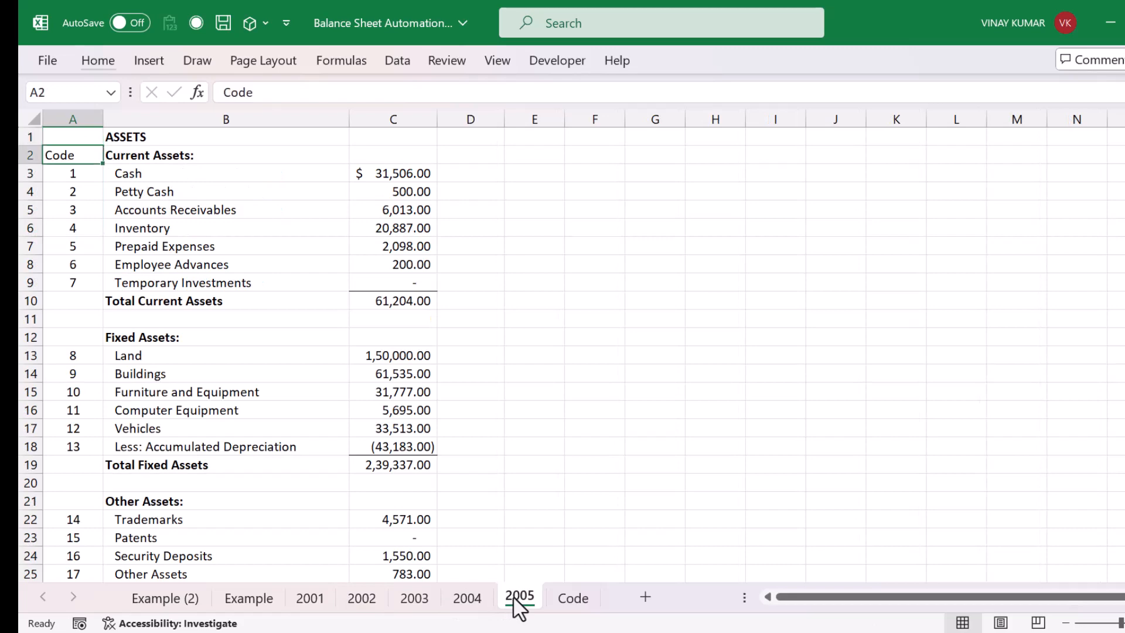
key("Right")
key("Right")
key("ctrl+Down")
key("ctrl+Down")
key("ctrl+Down")
key("ctrl+Down")
key("ctrl+Down")
key("ctrl+Down")
key("ctrl+Down")
key("ctrl+Down")
key("ctrl+Down")
key("ctrl+Down")
key("ctrl+Down")
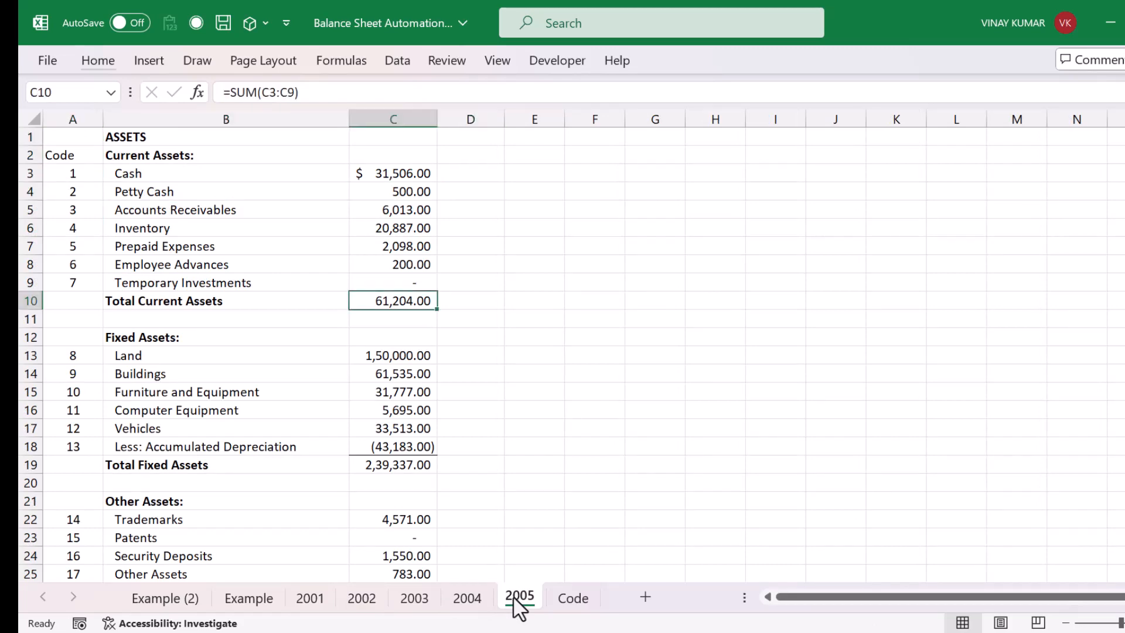
key("Down")
key("Down")
key("Down")
key("Down")
key("Down")
key("Down")
key("Down")
key("Down")
key("Down")
key("Down")
key("Down")
key("Down")
key("Down")
key("Down")
key("Down")
key("Down")
key("Down")
key("Down")
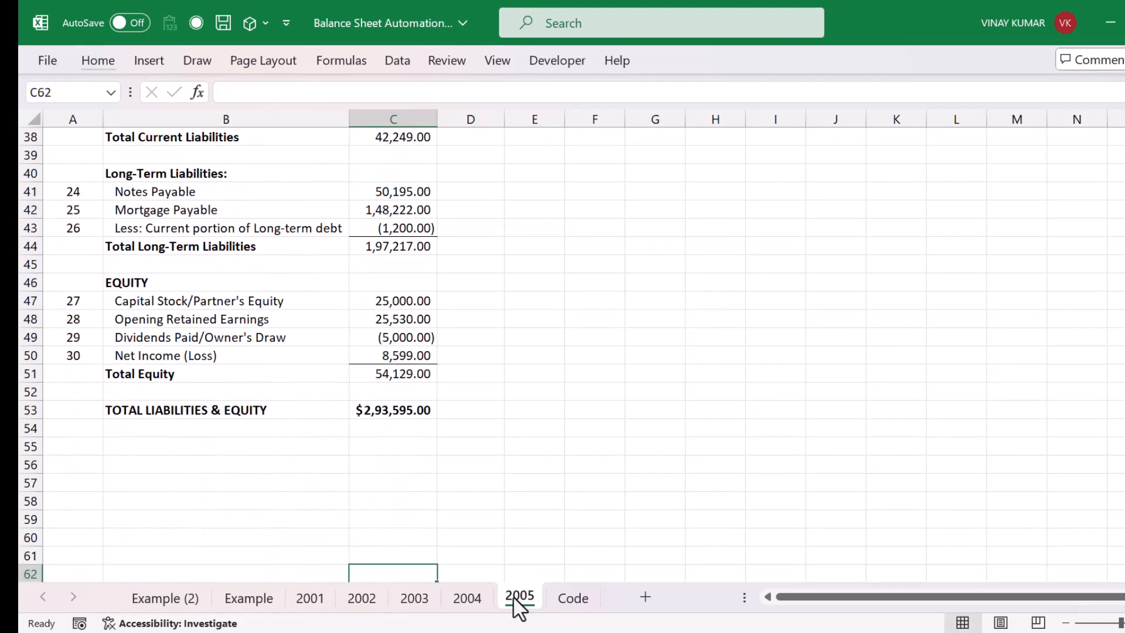
key("Up")
key("Up")
key("Up")
key("Up")
key("Up")
key("Up")
key("Up")
key("Up")
Step: Inspect the INDIRECT range inside the first year's Cash formula on the Example sheet without changing it
key("ctrl+Page_Up")
key("ctrl+Page_Up")
key("ctrl+Page_Up")
key("ctrl+Page_Up")
key("ctrl+Page_Up")
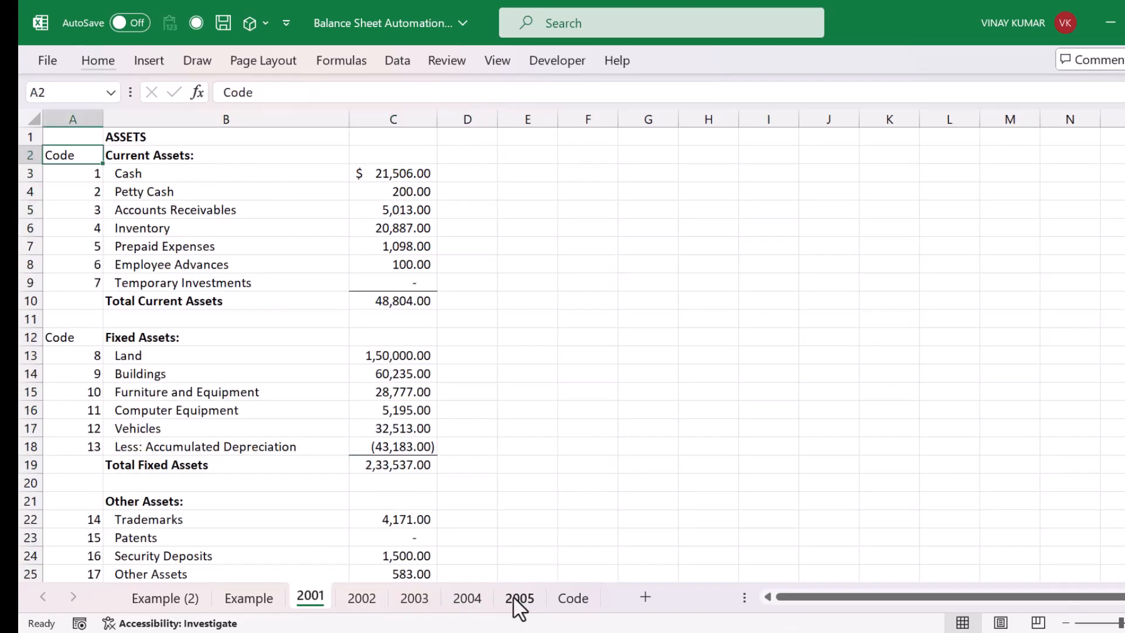
key("Up")
key("Up")
key("Right")
key("Right")
key("Down")
key("Down")
key("Left")
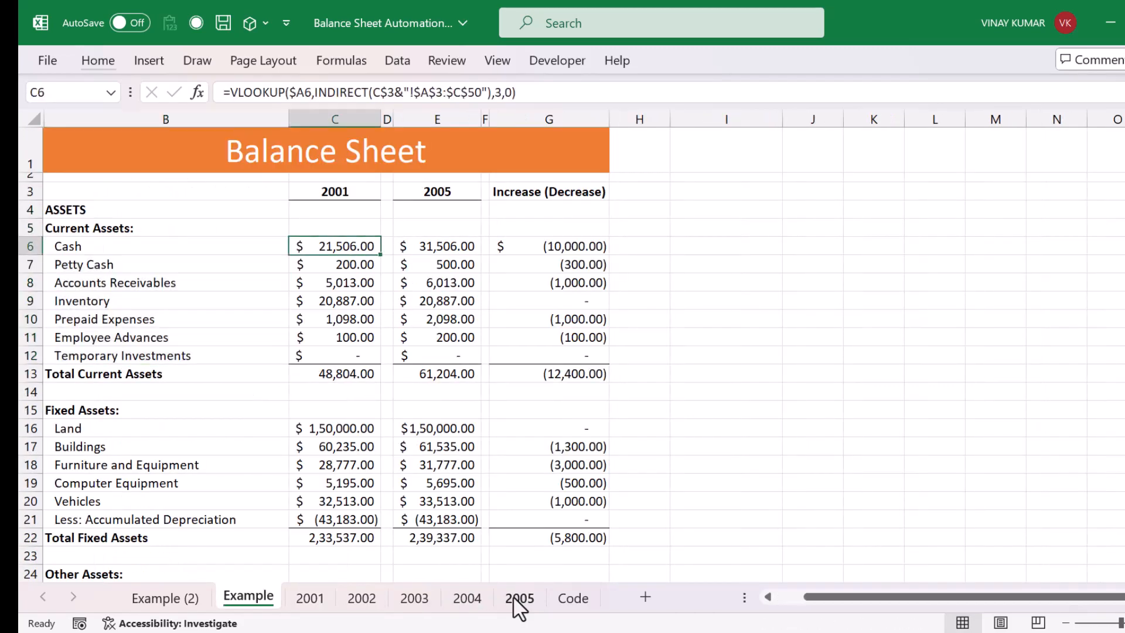
key("F2")
key("Left")
key("Left")
key("Left")
key("Left")
key("Left")
key("Left")
key("Left")
key("Left")
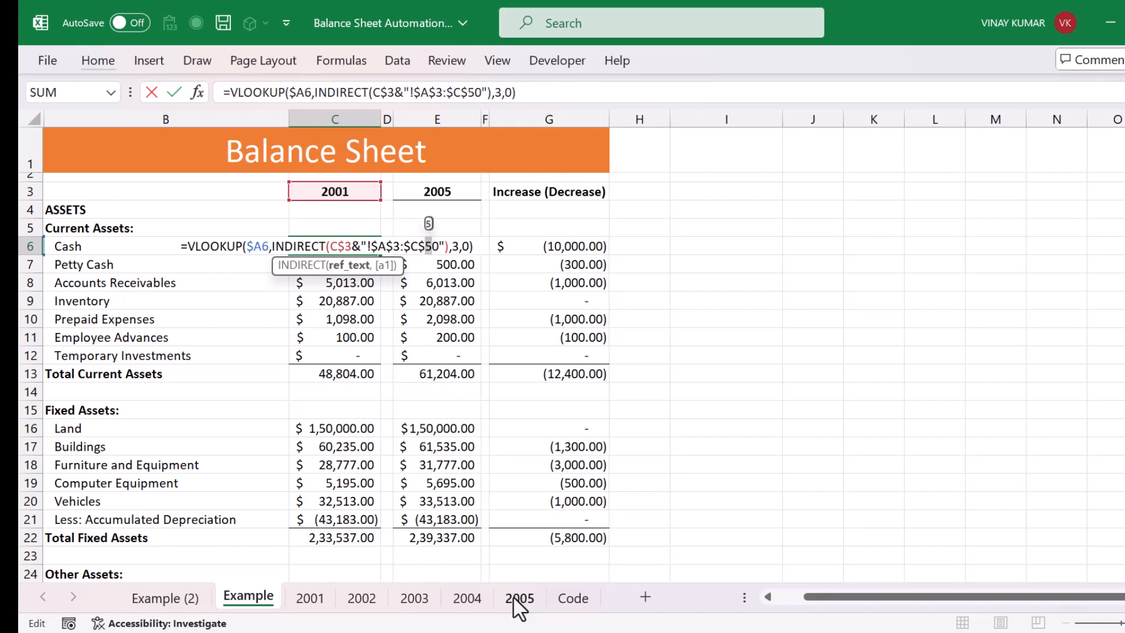
key("Escape")
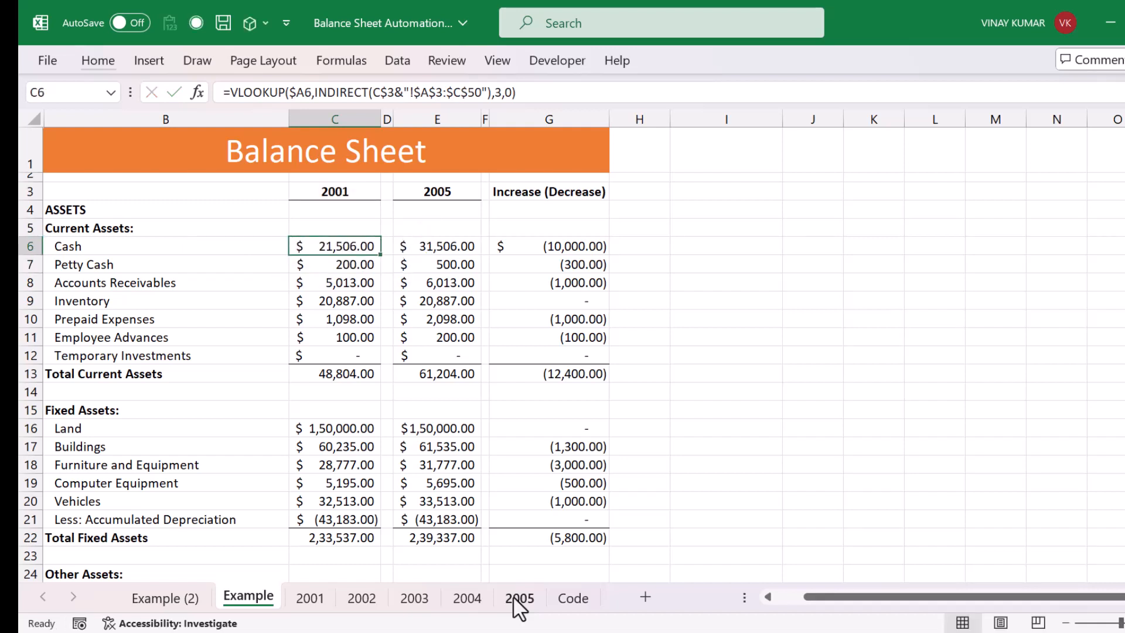
Step: Extend the INDIRECT range in the first year's Cash formula to $A$3:$C$60 and fill it down through Temporary Investments
key("F2")
key("Left")
key("Left")
key("Left")
key("Left")
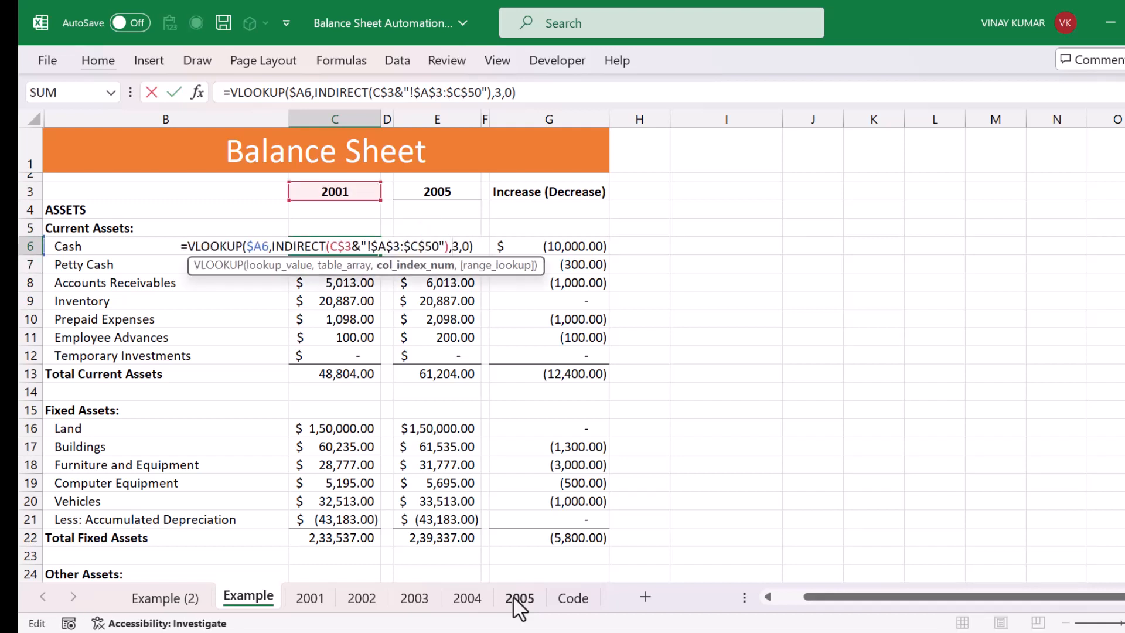
key("Left")
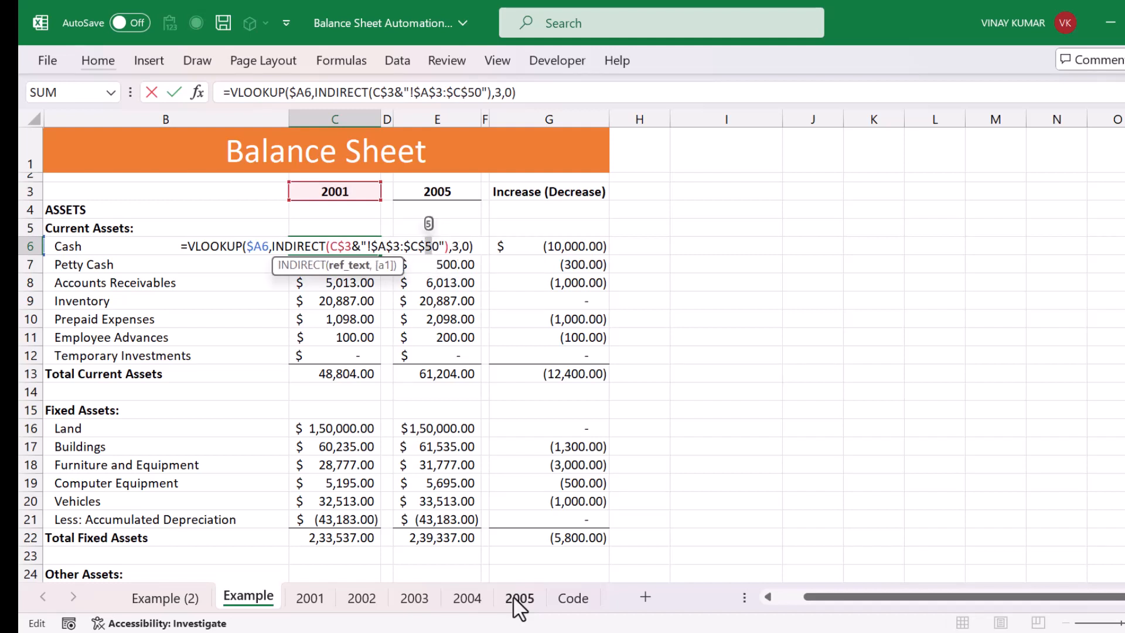
key("ctrl+Return")
key("ctrl+shift+Down")
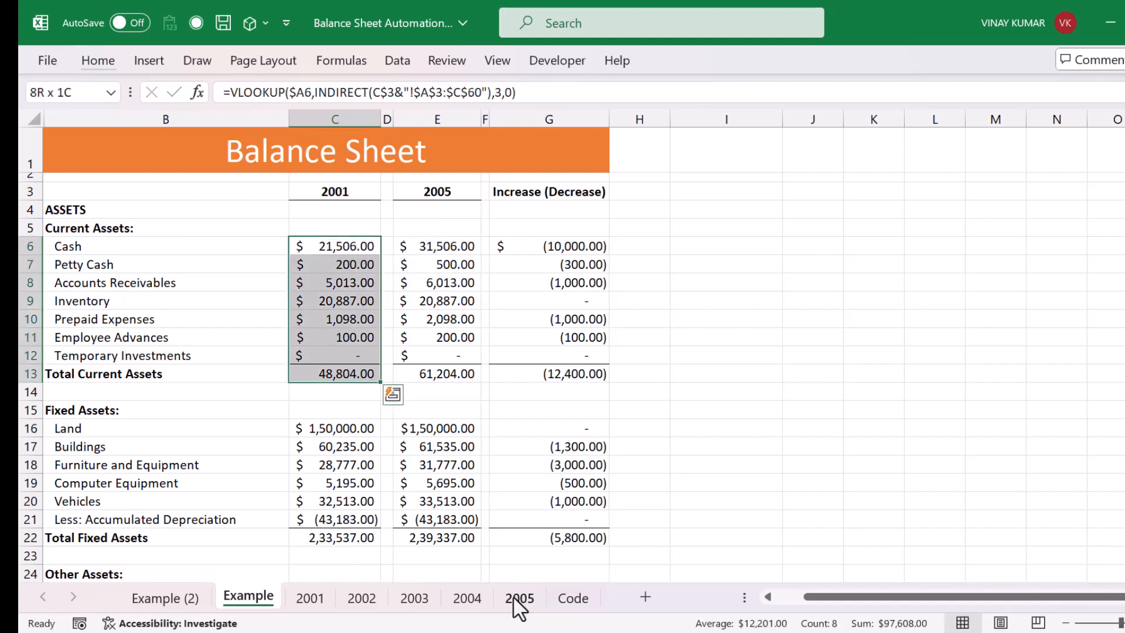
key("shift+Up")
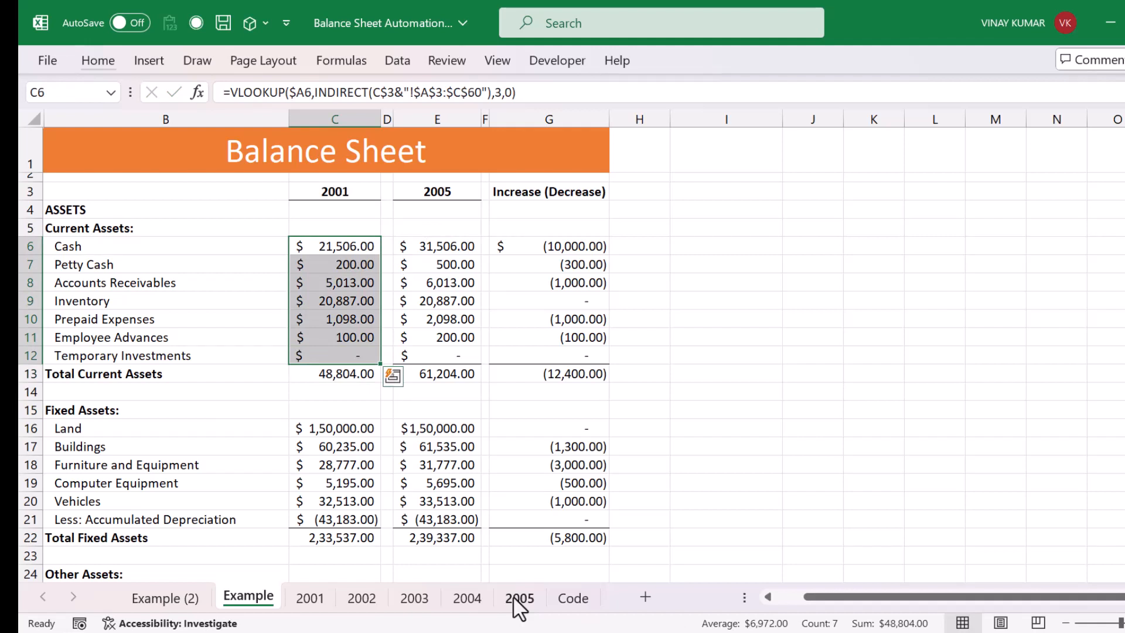
Step: Set the first comparison year in C3 of the Example sheet to 2005
key("Up")
key("Up")
key("Up")
key("alt+Down")
key("Down")
key("Down")
key("Down")
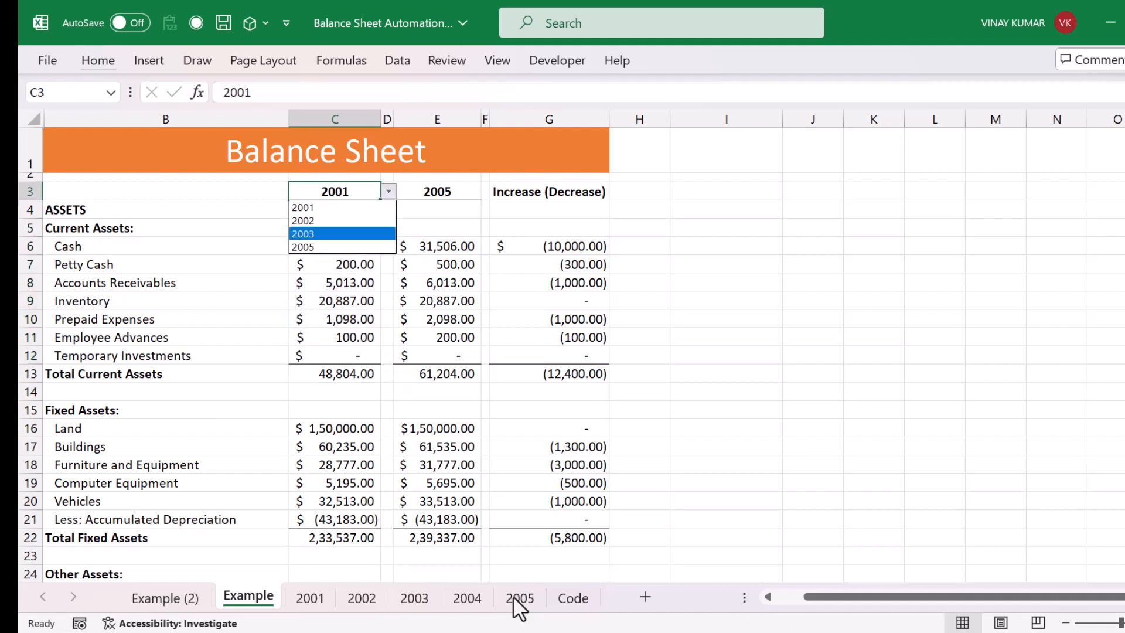
key("Return")
Step: Check the first year's column formulas from Cash down to Total Current Assets
key("Down")
key("Down")
key("Down")
key("Down")
key("Down")
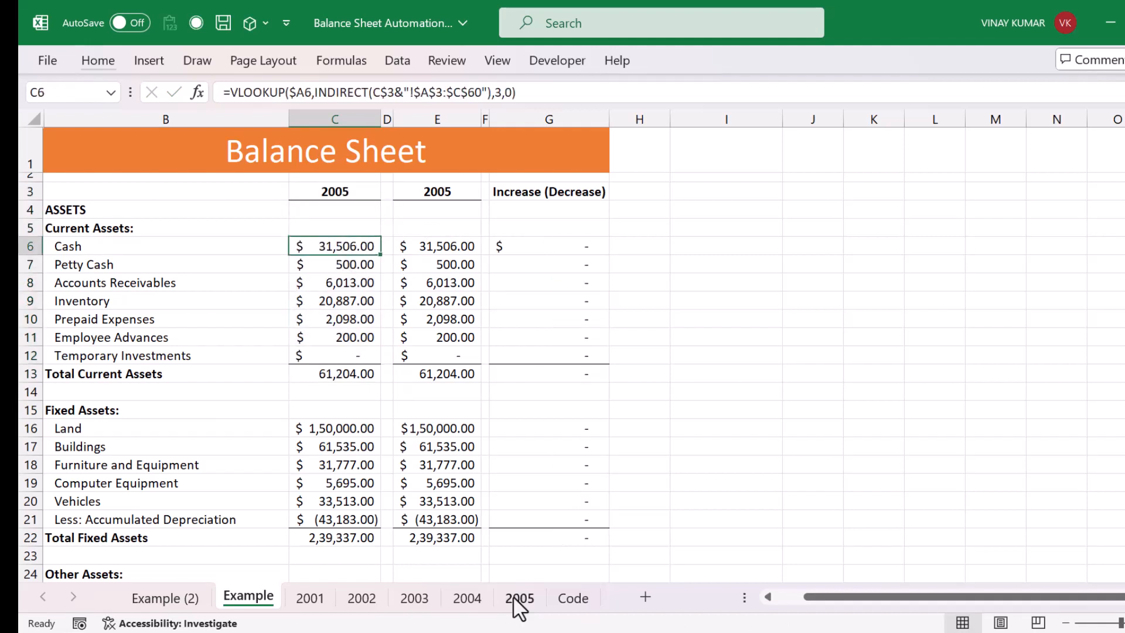
key("Down")
key("Down")
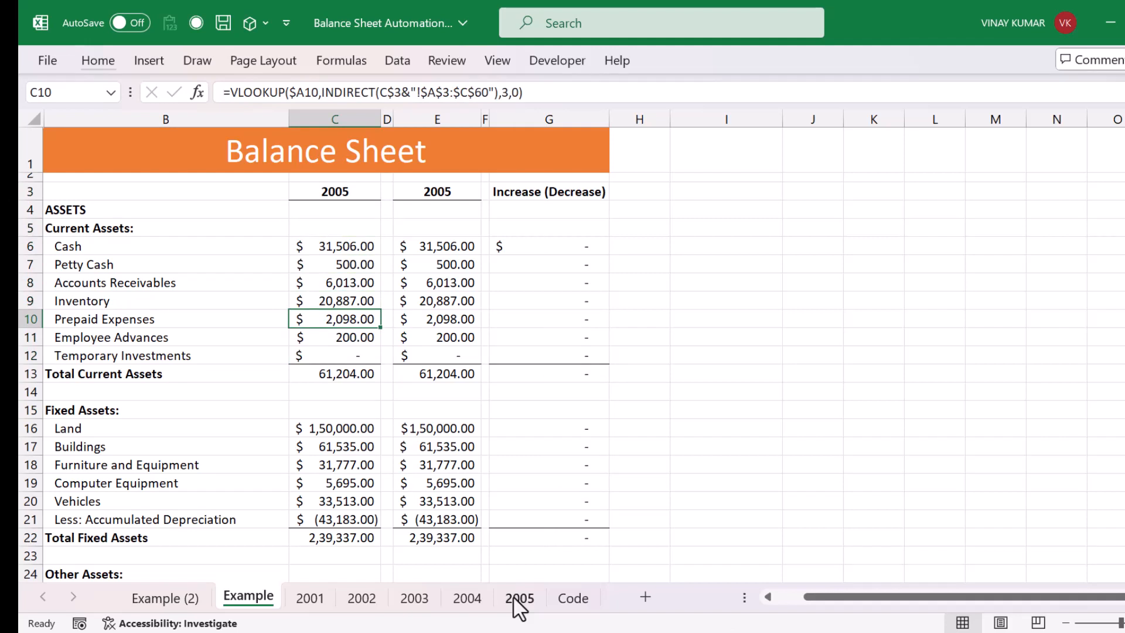
key("Down")
key("Down")
key("Down")
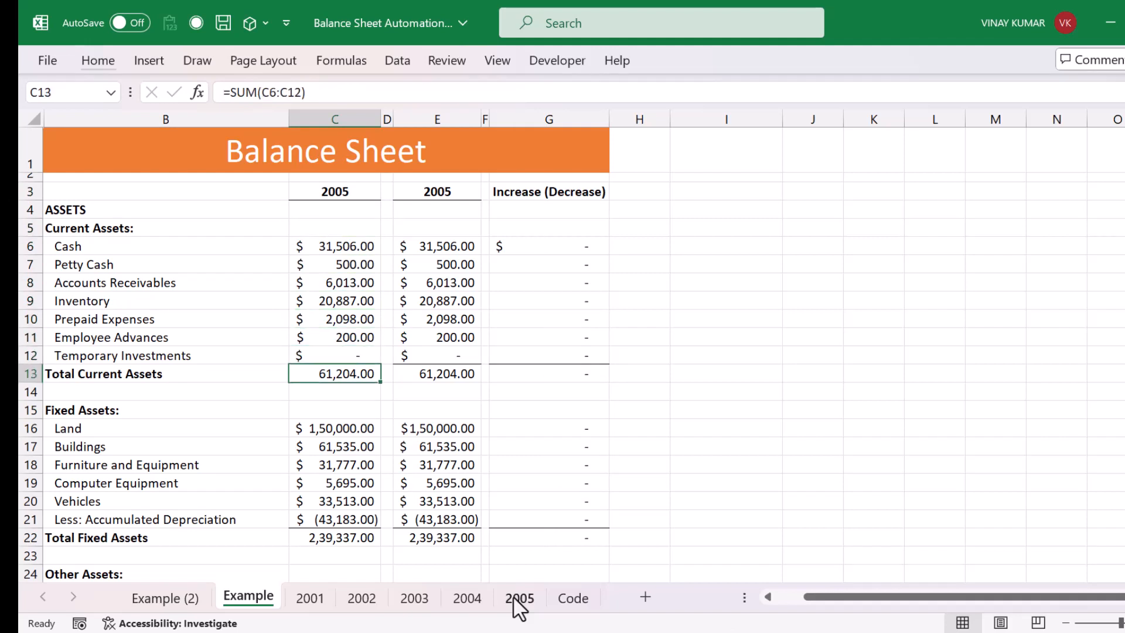
Step: Insert a row above Total Current Assets on the Example sheet and fill the Temporary Investments row down into it
key("Left")
key("shift+space")
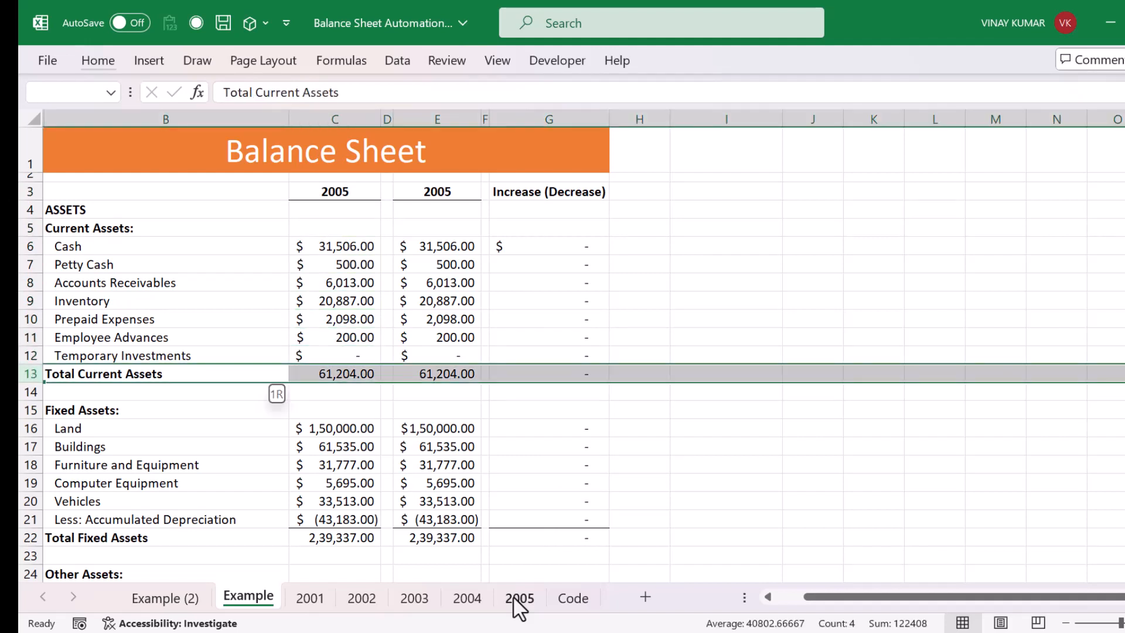
key("ctrl+shift+plus")
key("Up")
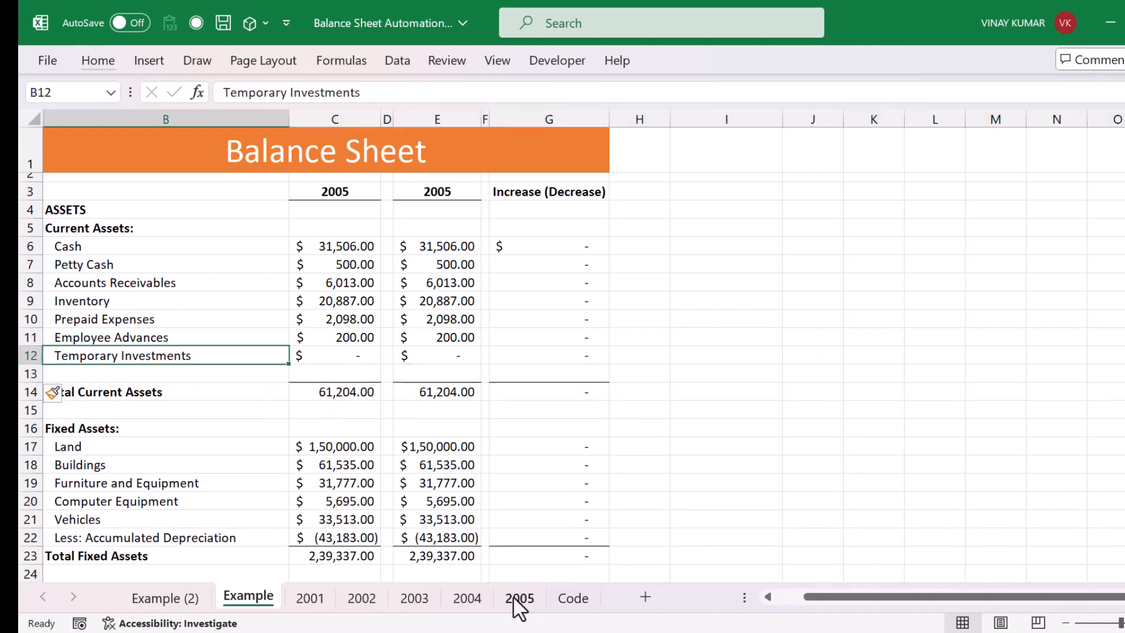
key("shift+Down")
key("shift+Right")
key("shift+Right")
key("ctrl+d")
key("Down")
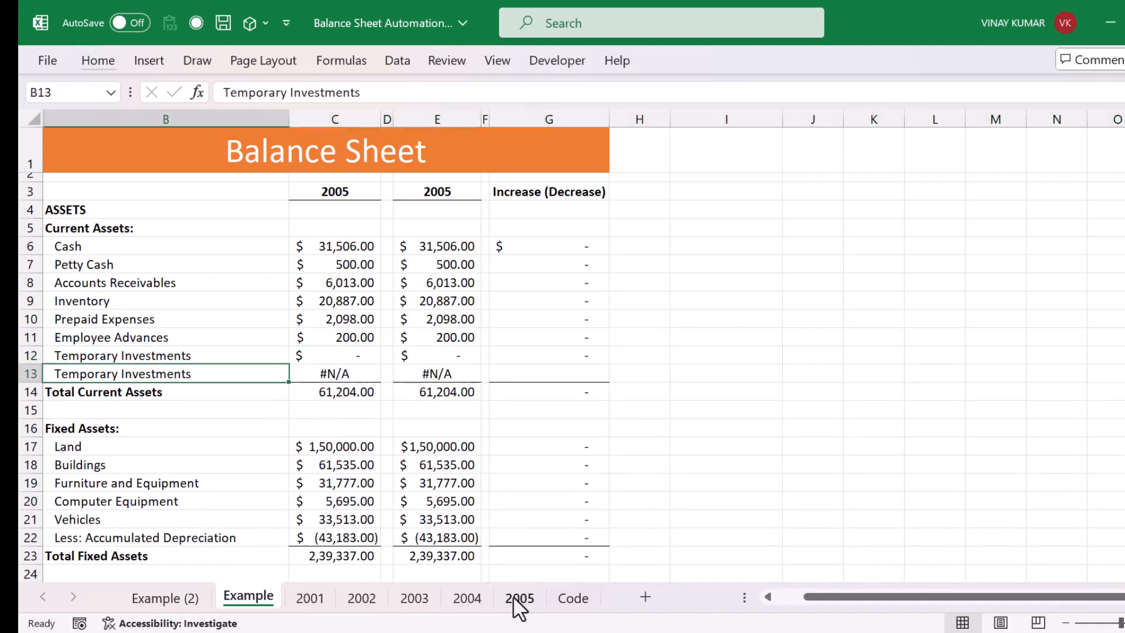
Step: Label the inserted row 13 on the Example sheet as sfsdfsd
type("sfsdfsd")
key("Return")
key("Up")
key("Right")
key("Right")
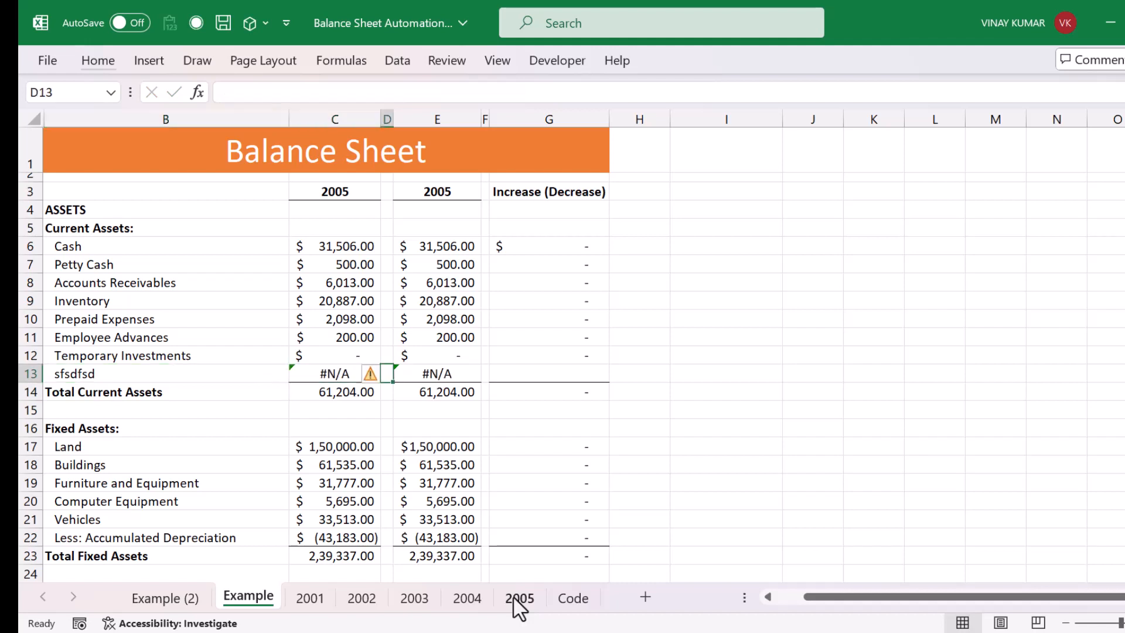
key("Left")
key("Left")
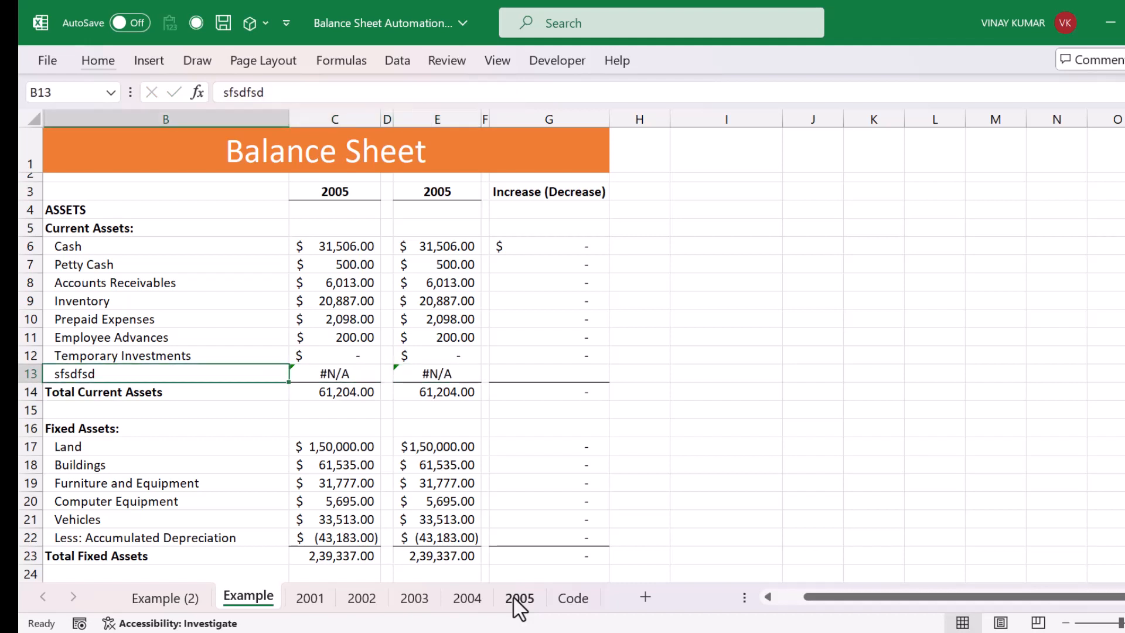
key("ctrl+a")
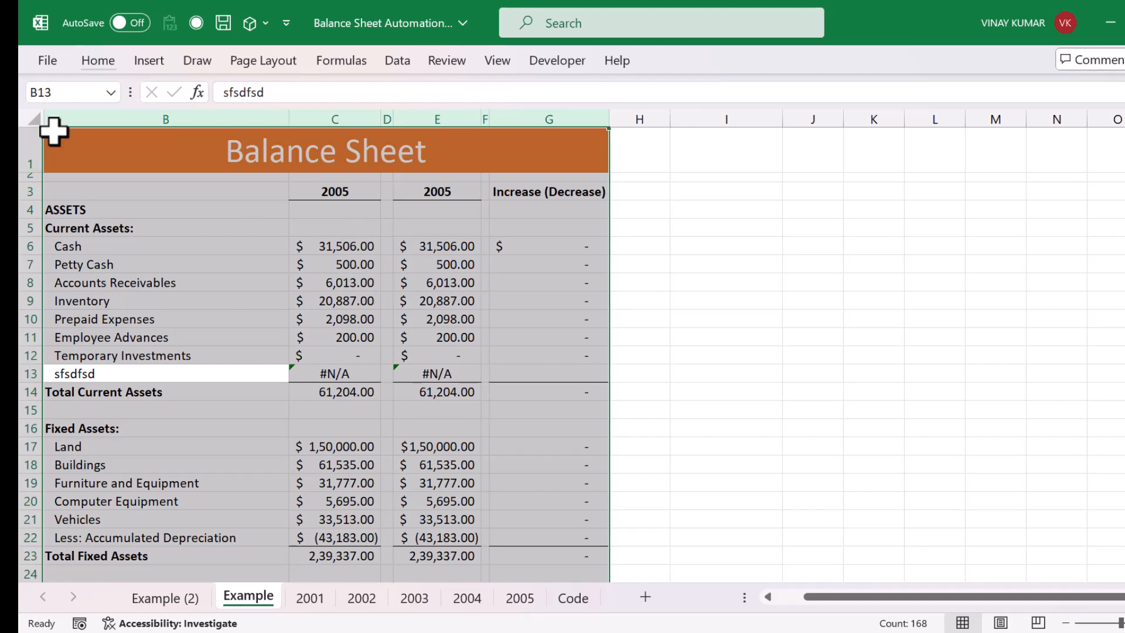
key("ctrl+g")
key("Escape")
Step: On the Example (2) sheet, insert a blank row above Total Current Assets
key("ctrl+Page_Up")
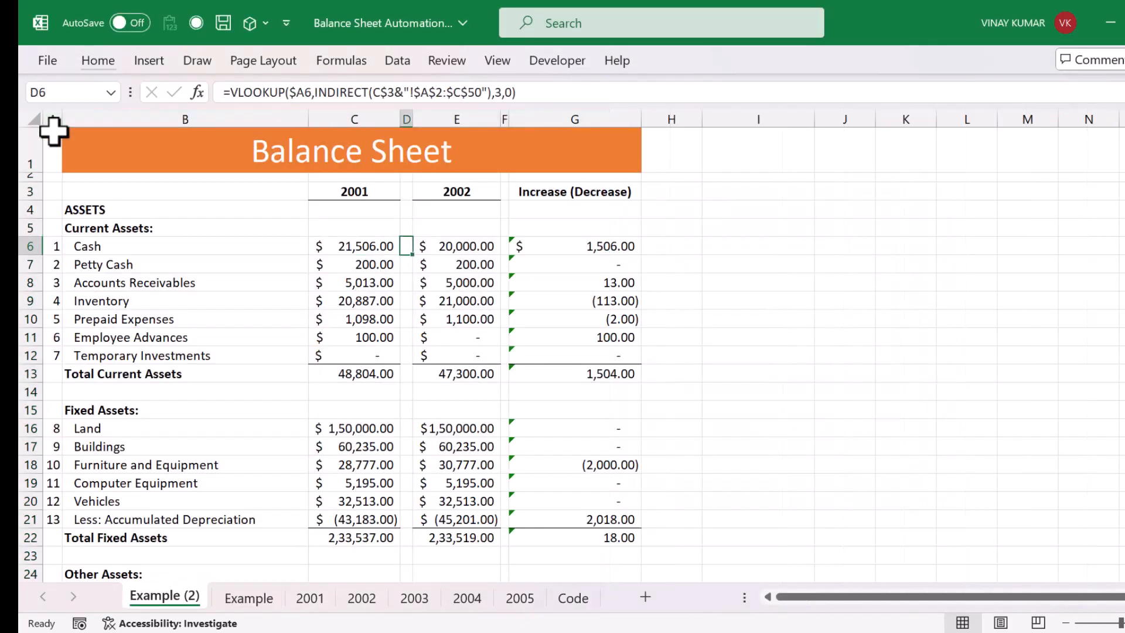
key("Left")
key("Left")
key("Left")
key("Down")
key("Down")
key("Down")
key("Down")
key("Down")
key("Down")
key("Down")
key("Right")
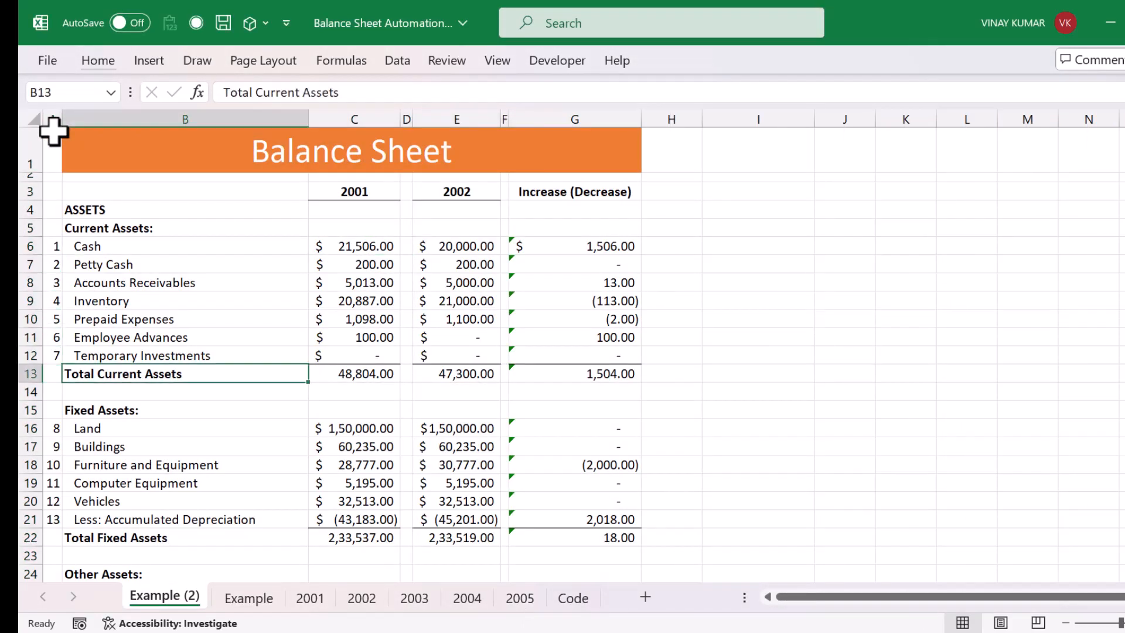
key("Left")
key("shift+space")
key("ctrl+shift+equal")
key("Left")
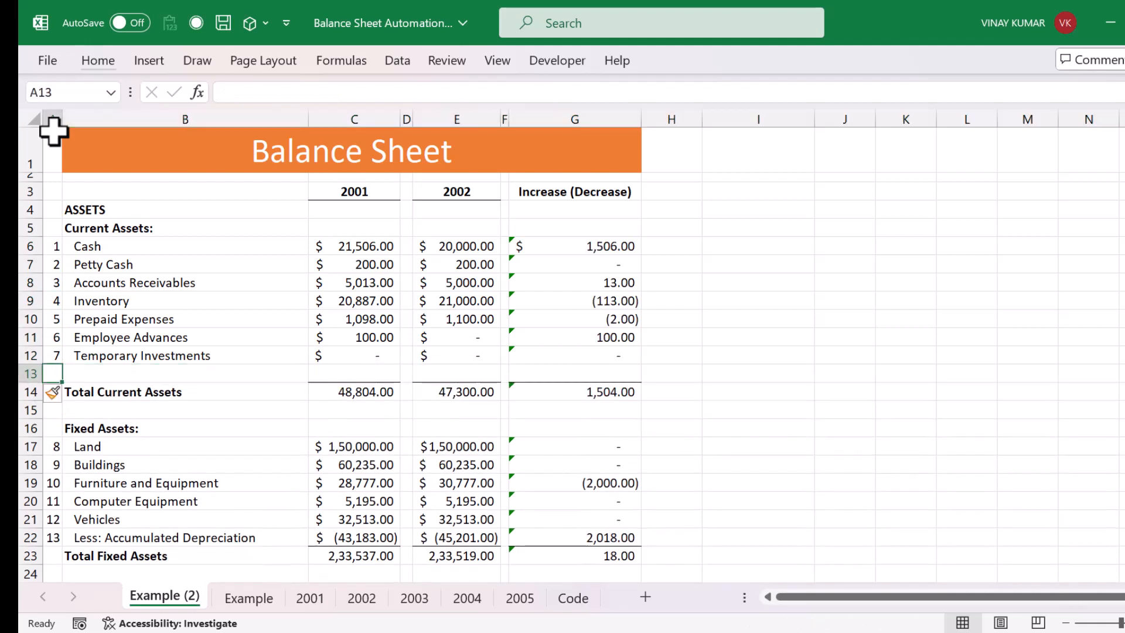
Step: Enter code 31 and the label sx in the new row below Temporary Investments
type("31")
key("ctrl+Return")
key("Right")
key("Up")
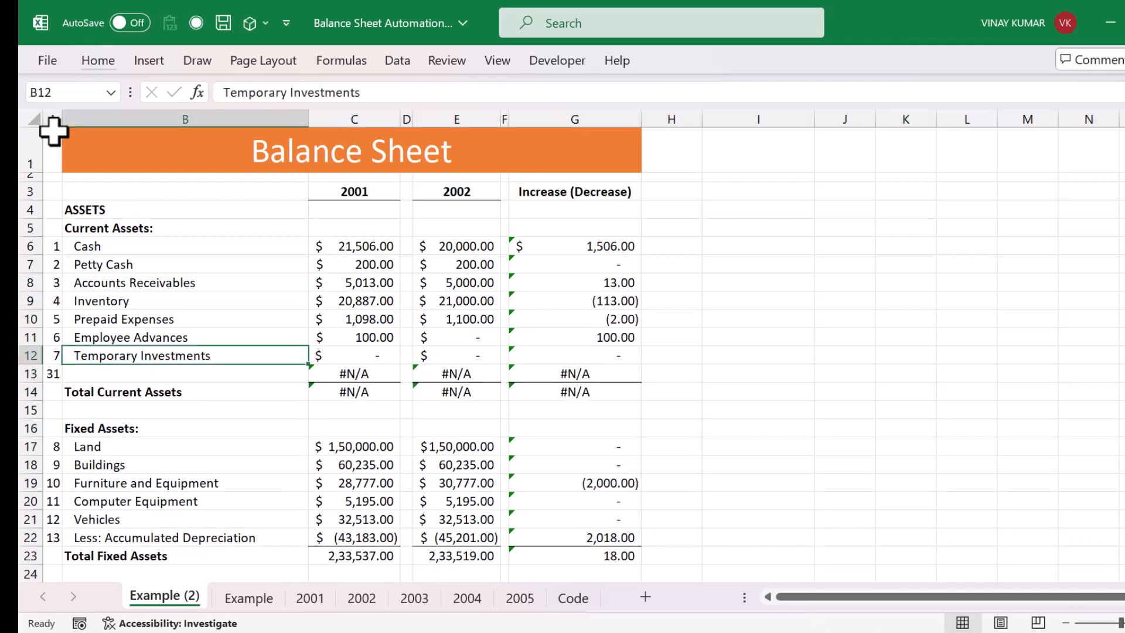
key("Down")
key("F2")
type("sx")
key("Tab")
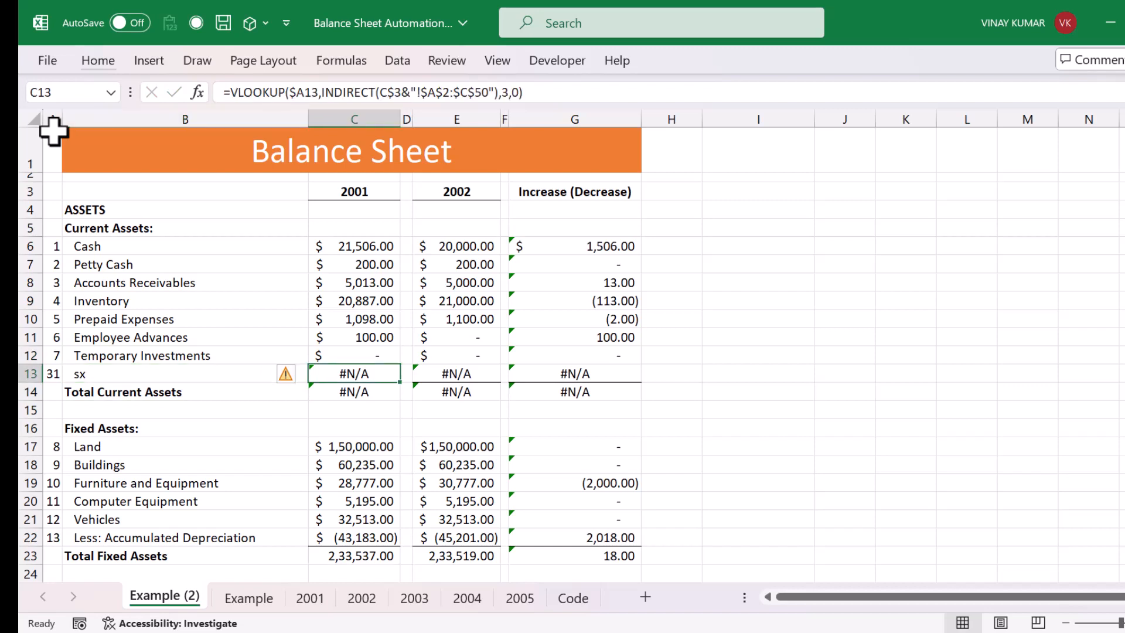
Step: On the Code sheet, enter code 31 in cell A33 beneath the list
key("ctrl+Page_Down")
key("ctrl+Page_Down")
key("ctrl+Page_Down")
key("ctrl+Page_Down")
key("ctrl+Page_Down")
key("ctrl+Page_Down")
key("ctrl+Page_Down")
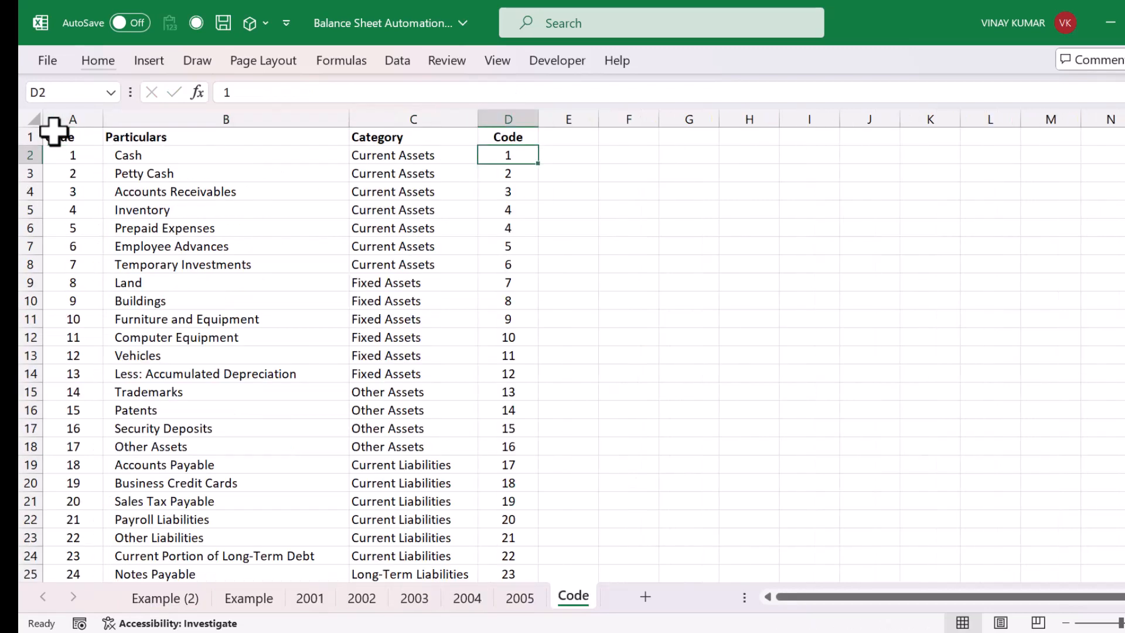
key("Down")
key("Down")
key("ctrl+Down")
key("Down")
key("Down")
key("Down")
key("Left")
key("Left")
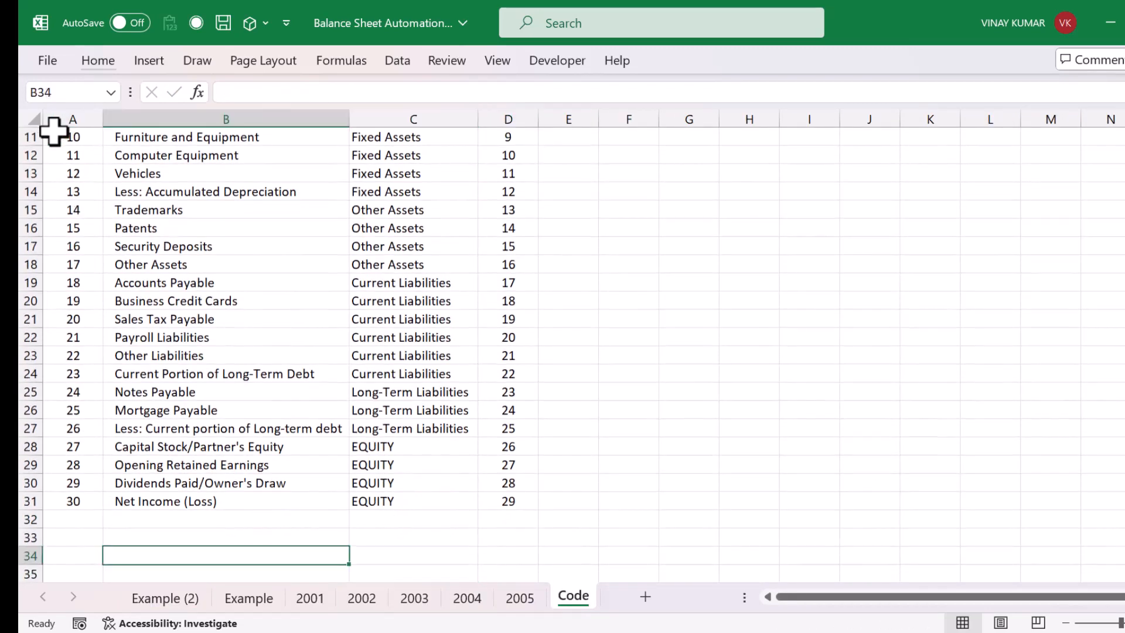
key("Up")
key("Up")
key("Left")
key("Up")
key("Down")
key("Down")
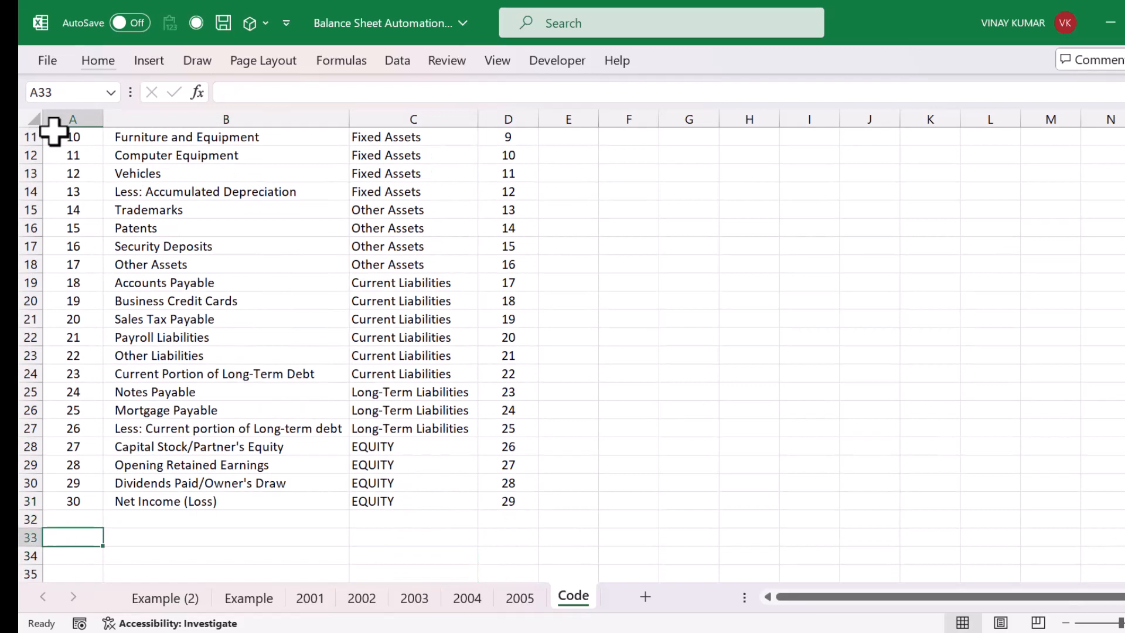
type("31")
key("Return")
Step: Enter 31 in both Code columns of row 32, directly below Net Income (Loss)
key("Up")
key("Right")
key("Up")
key("Left")
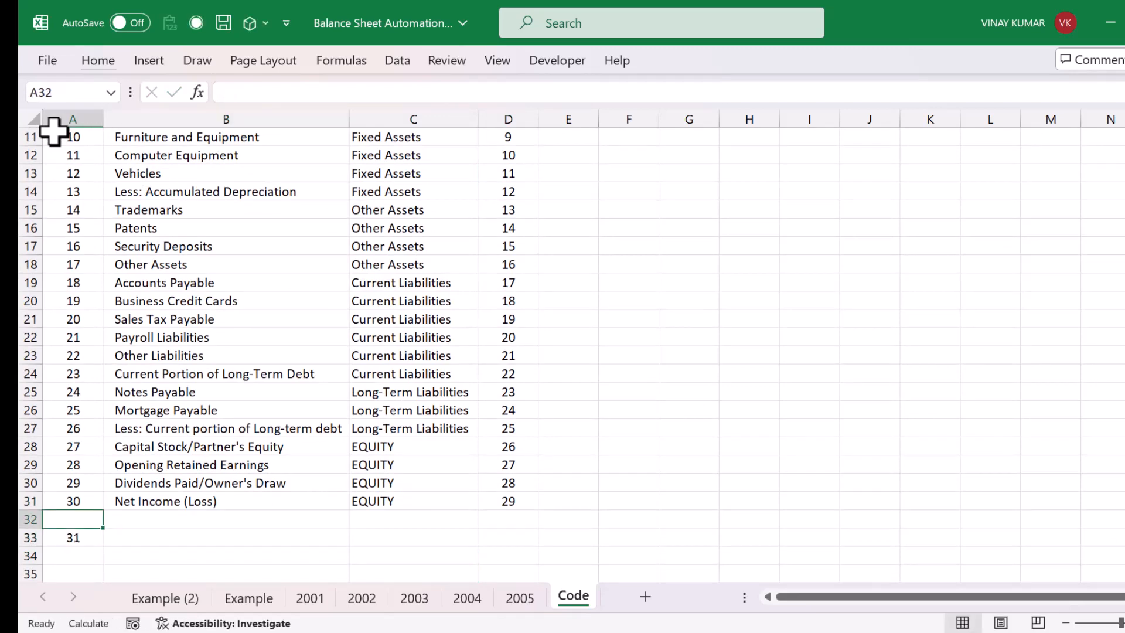
type("31")
key("Right")
key("Right")
key("Right")
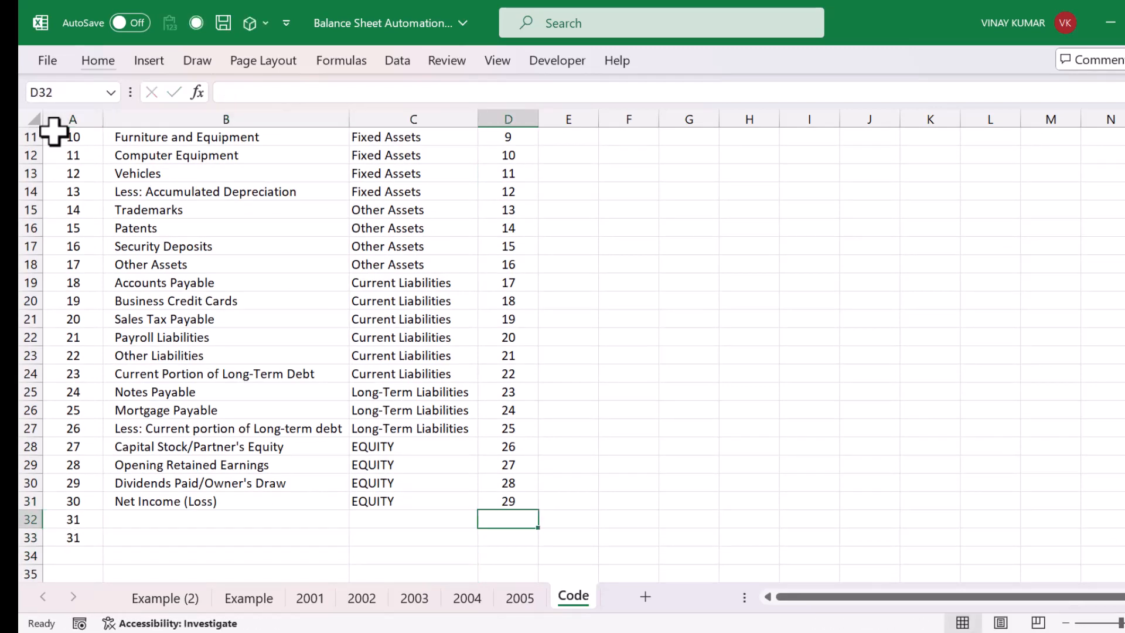
type("12")
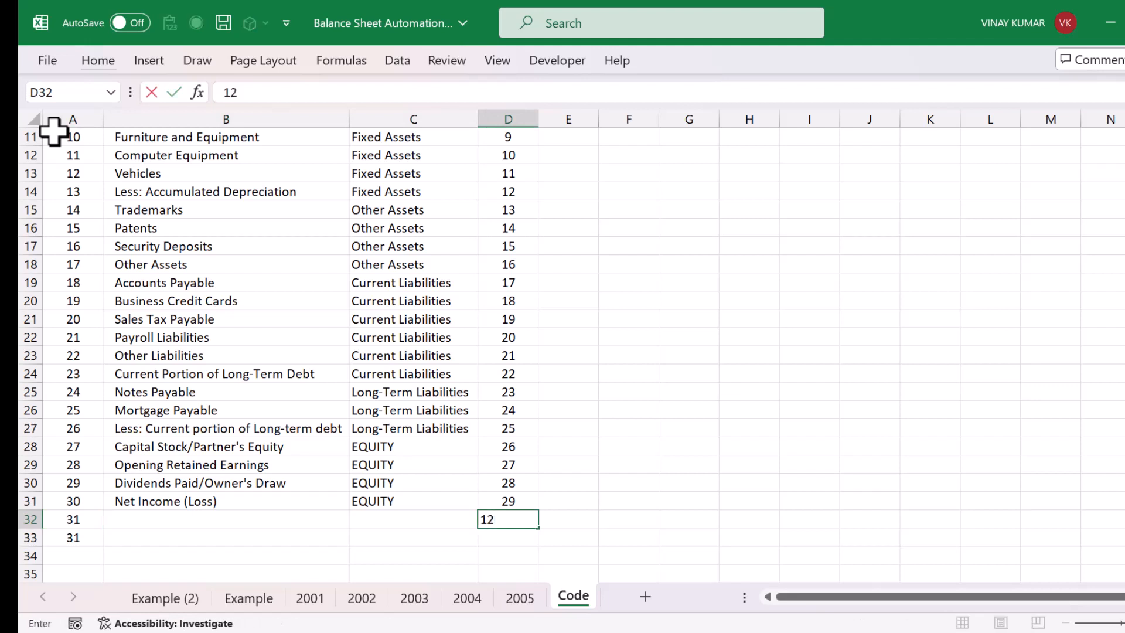
key("BackSpace")
key("BackSpace")
type("31")
key("Return")
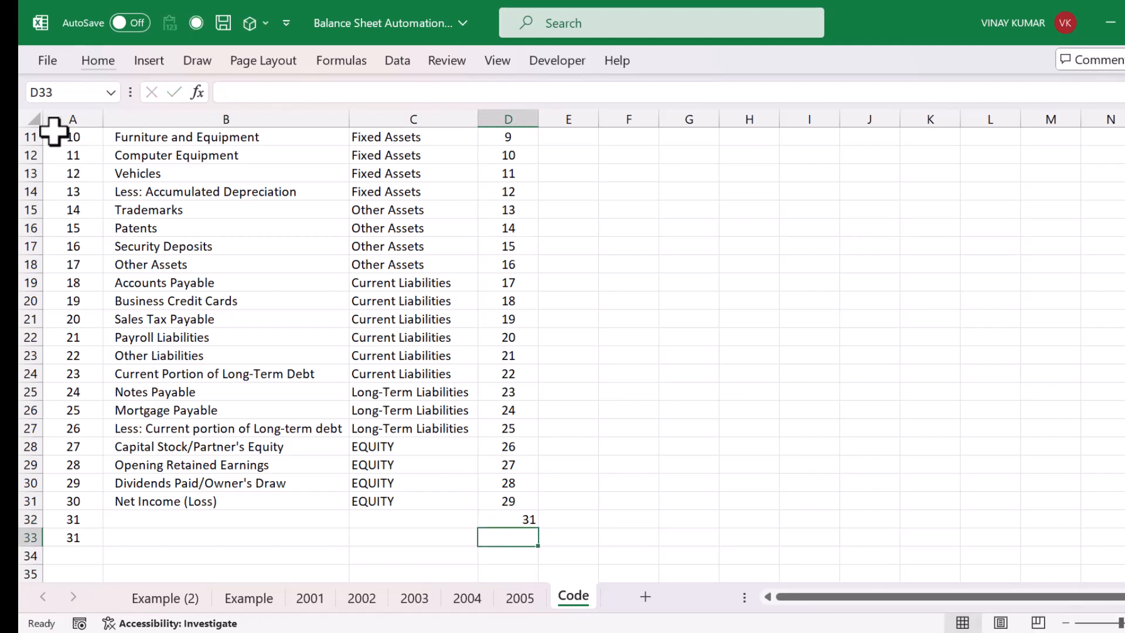
Step: Enter x as the particulars for code 31 in row 32 and fill the EQUITY category down from the row above
key("Up")
key("Left")
key("Left")
type("x")
key("Right")
key("Right")
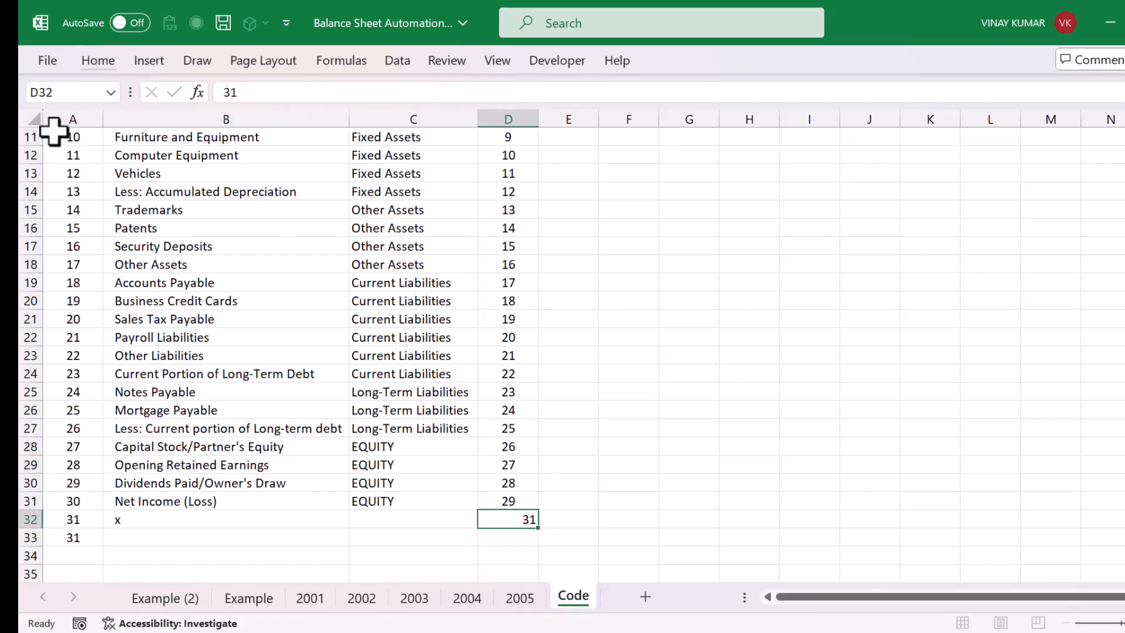
key("Left")
key("Up")
key("shift+Down")
key("ctrl+d")
Step: Clear the duplicate code 31 from cell A33 of the Code sheet
key("Down")
key("Down")
key("Left")
key("Left")
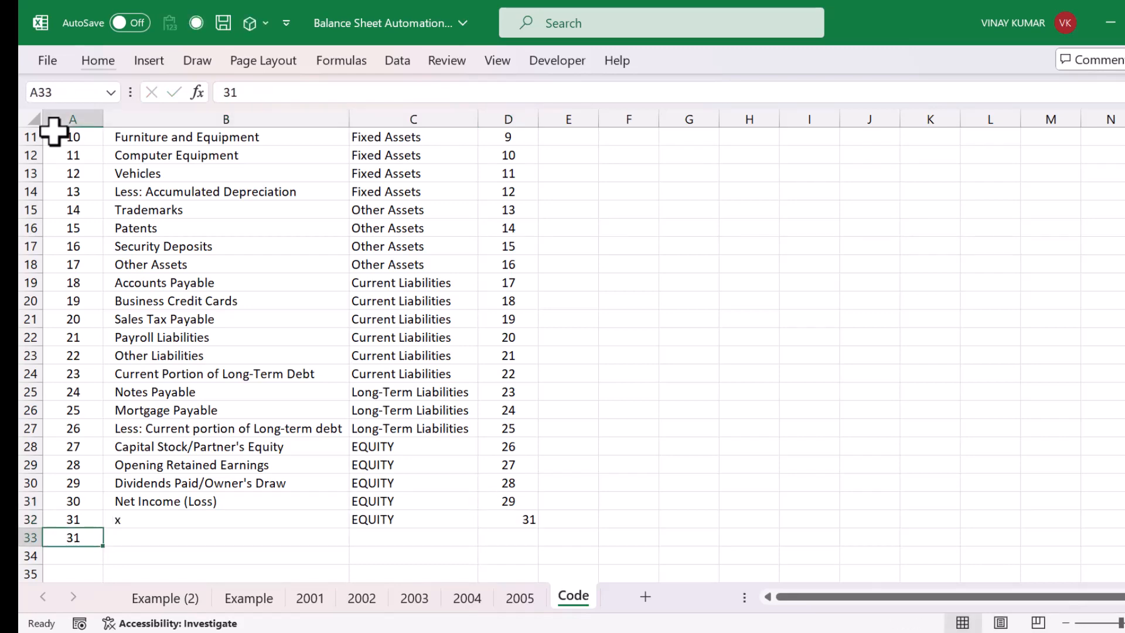
key("alt+e")
key("a")
key("a")
key("Up")
key("Up")
Step: Insert a blank row above Total Current Assets on the 2005 sheet
key("ctrl+Page_Up")
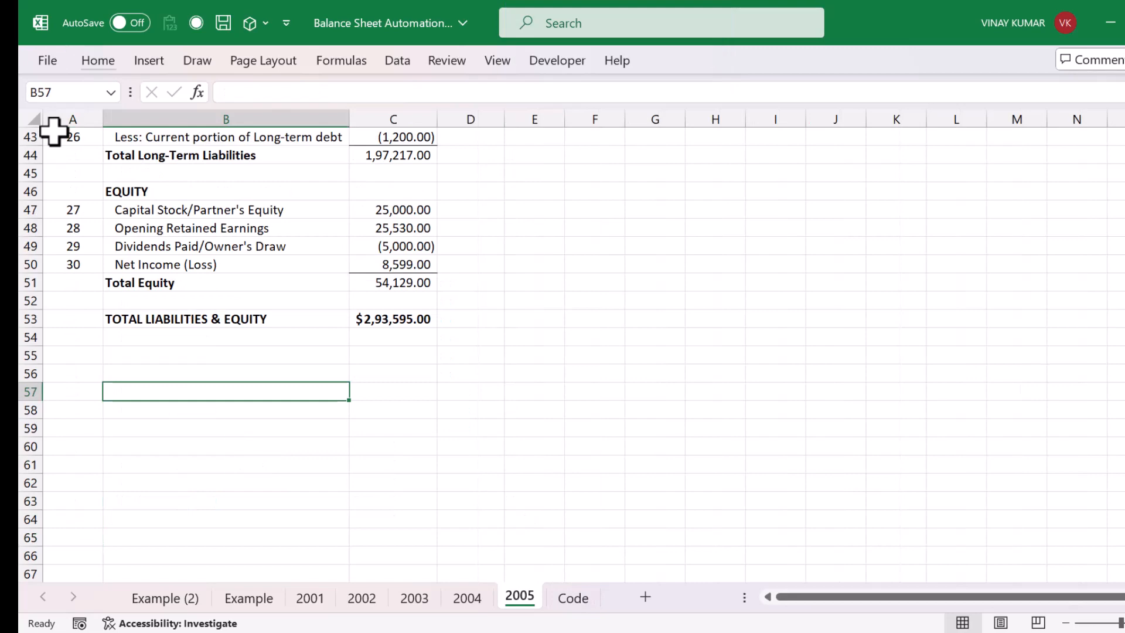
key("Left")
key("Up")
key("Up")
key("Up")
key("Up")
key("Up")
key("Up")
key("Up")
key("Up")
key("Up")
key("Up")
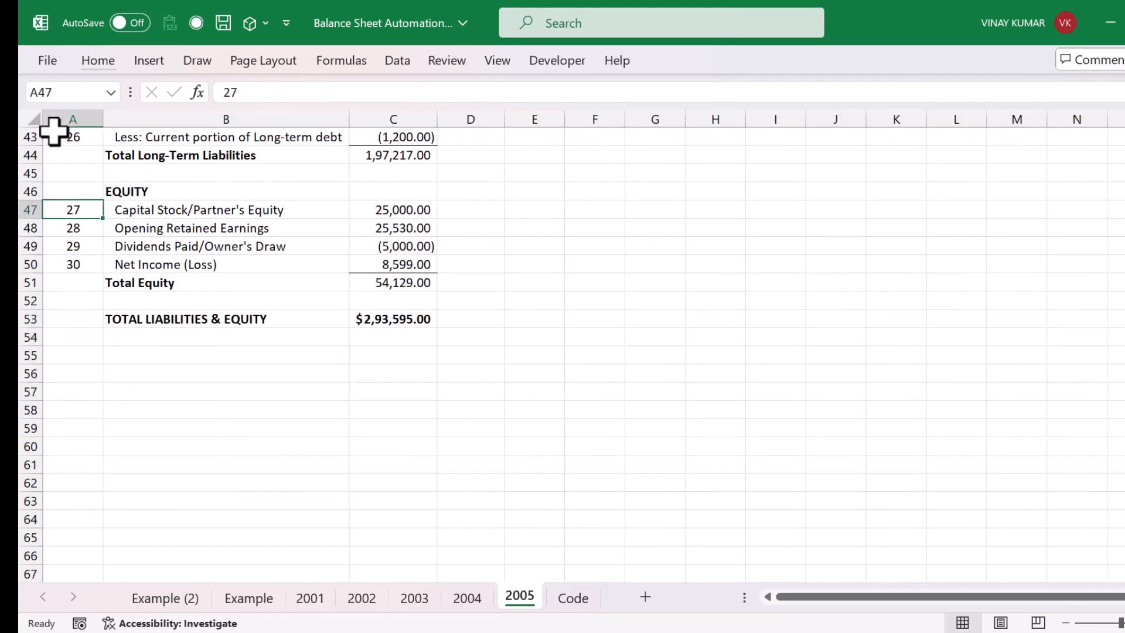
key("Up")
key("Up")
key("Up")
key("Up")
key("Up")
key("Up")
key("Up")
key("Up")
key("Up")
key("Up")
key("Up")
key("Up")
key("Up")
key("Up")
key("Up")
key("Up")
key("Up")
key("Up")
key("Up")
key("Up")
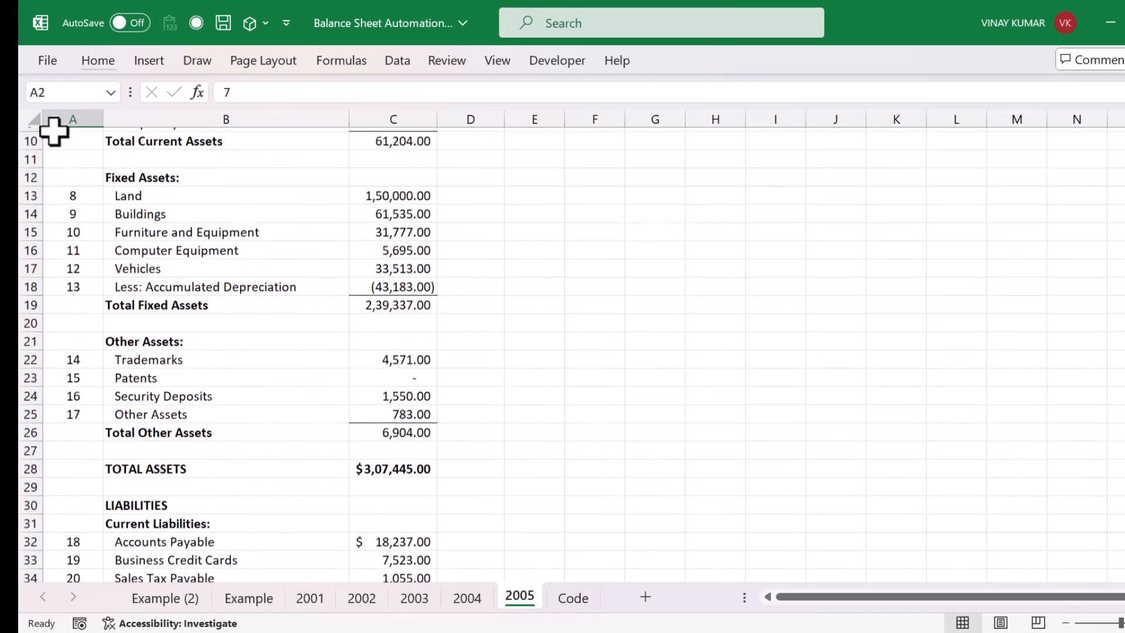
key("Down")
key("Down")
key("Down")
key("Down")
key("Down")
key("Down")
key("Down")
key("Down")
key("Down")
key("Down")
key("Up")
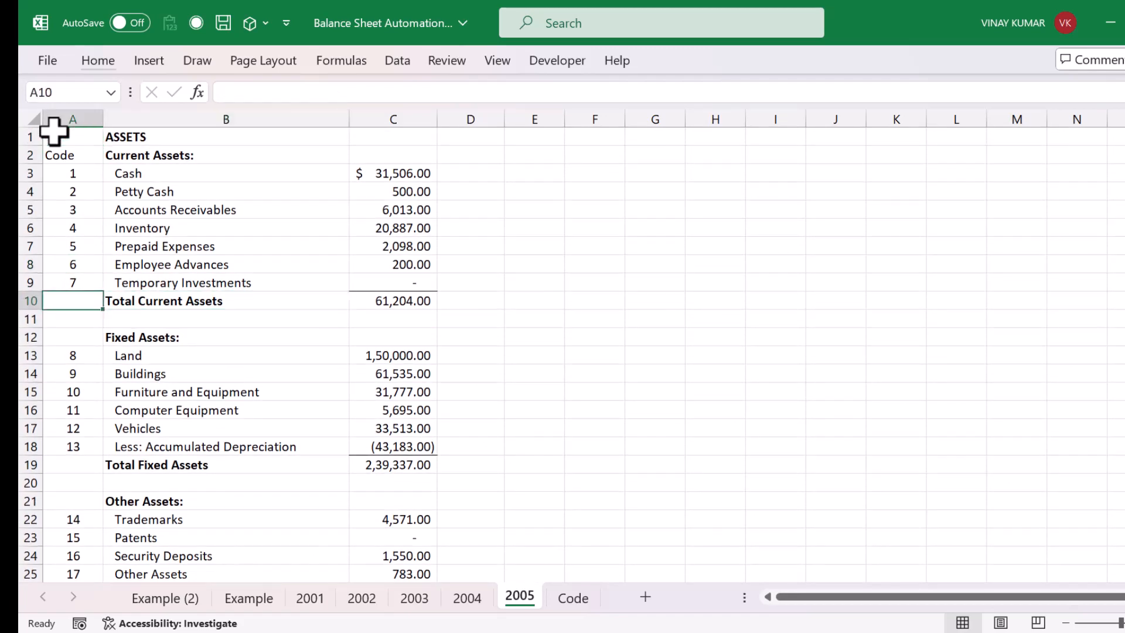
key("shift+space")
key("ctrl+shift+plus")
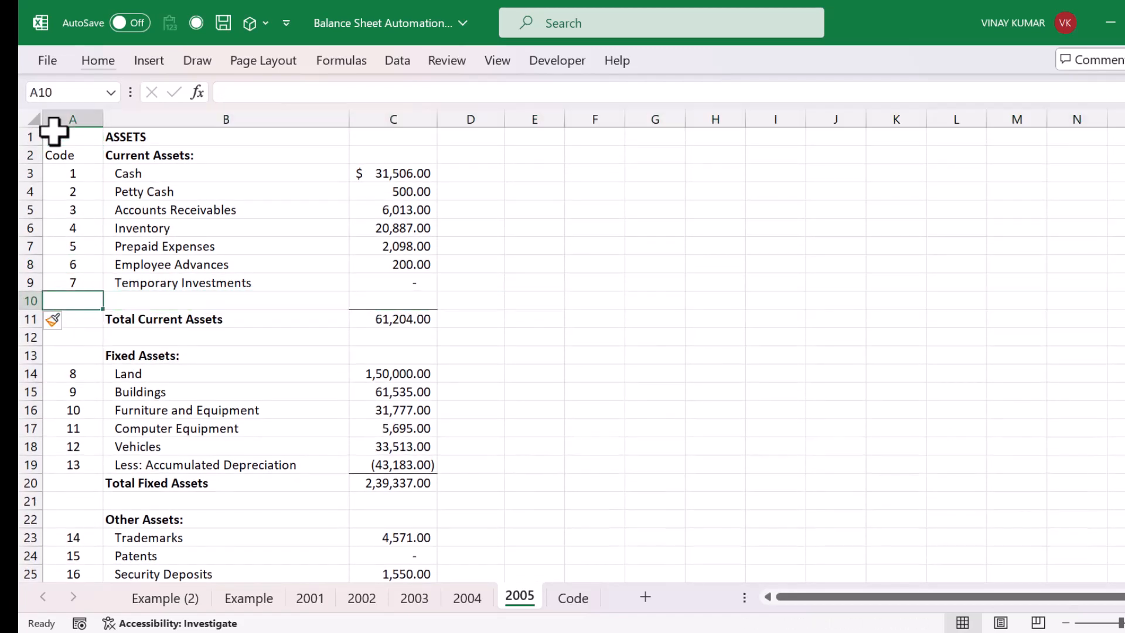
Step: Fill the new row 10 with code 31, the item name sfsdf and an amount of 233
type("31")
key("Tab")
type("sfsdf")
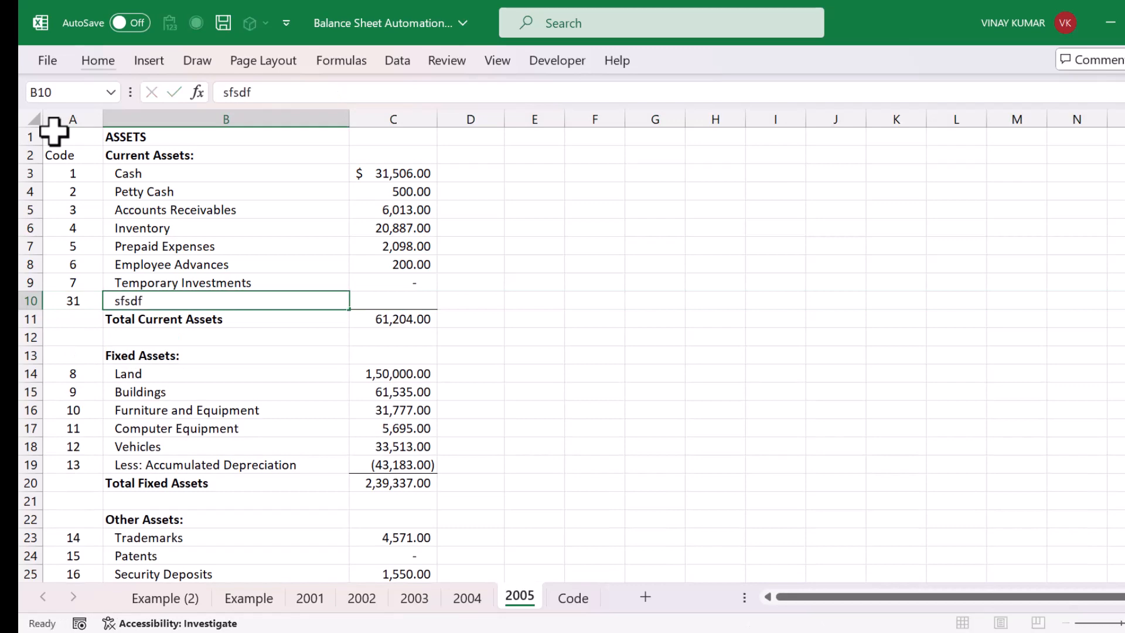
key("Tab")
type("233")
key("ctrl+Return")
Step: Return to the Example (2) sheet and inspect the VLOOKUP formula for code 31 in cell C13
key("ctrl+Page_Up")
key("ctrl+Page_Up")
key("ctrl+Page_Up")
key("ctrl+Page_Up")
key("ctrl+Page_Up")
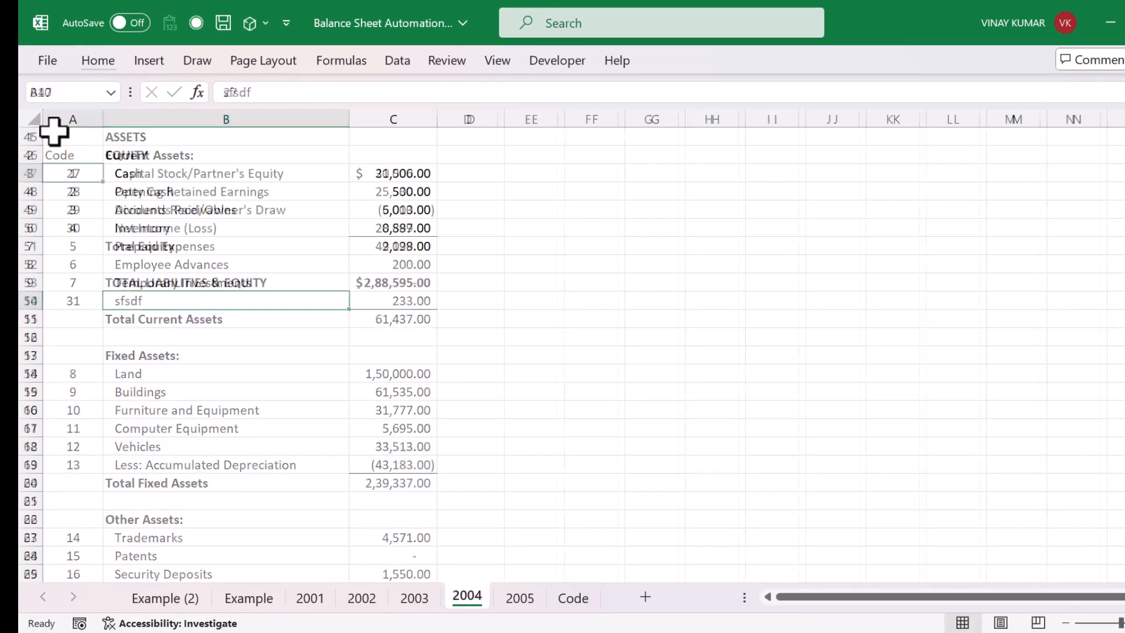
key("ctrl+Page_Up")
key("Left")
key("Left")
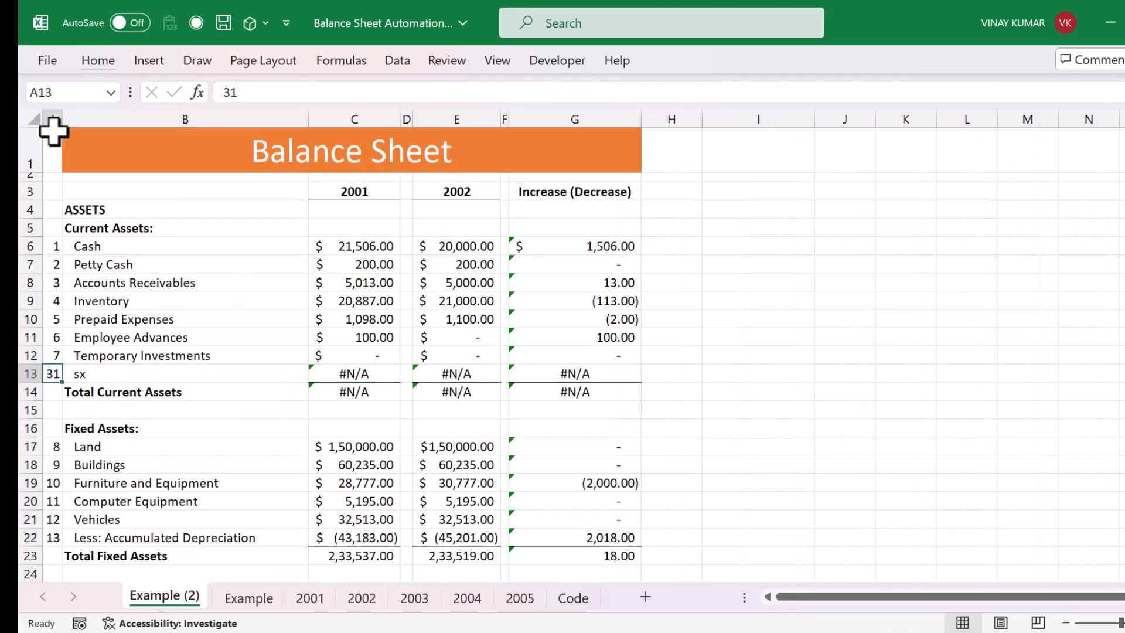
key("Right")
key("Right")
key("F2")
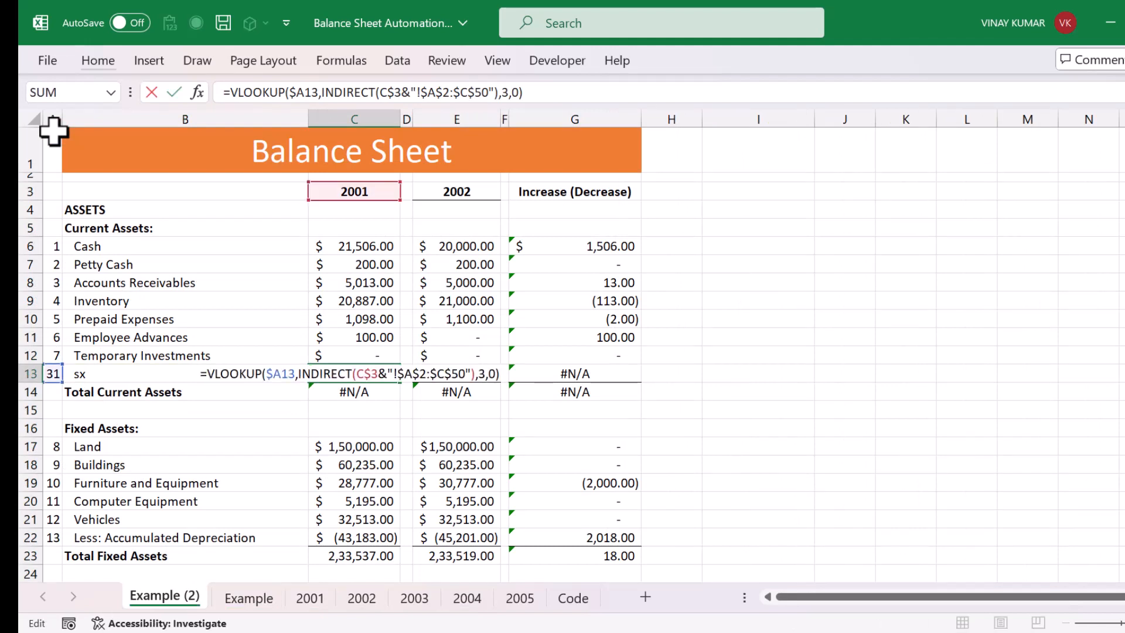
key("Escape")
Step: Extend the Cash formula's lookup range in C6 to $A$2:$C$60 and fill it down through the code 31 row
key("Up")
key("Up")
key("Up")
key("Up")
key("Up")
key("Up")
key("Up")
key("F2")
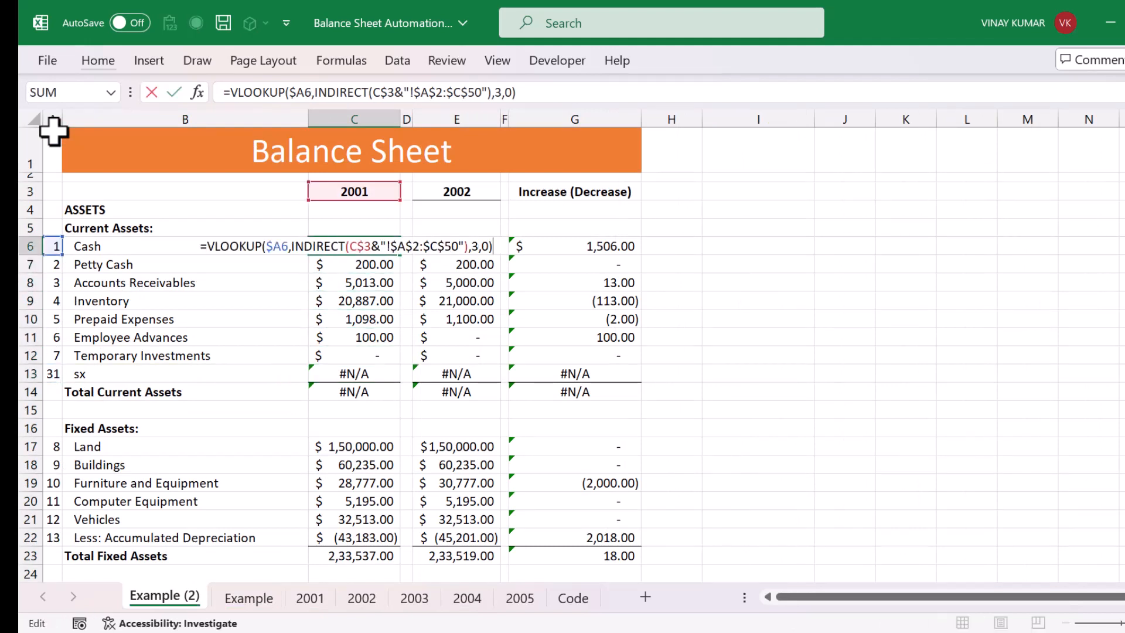
key("Left")
key("Left")
key("Left")
key("Left")
key("shift+Left")
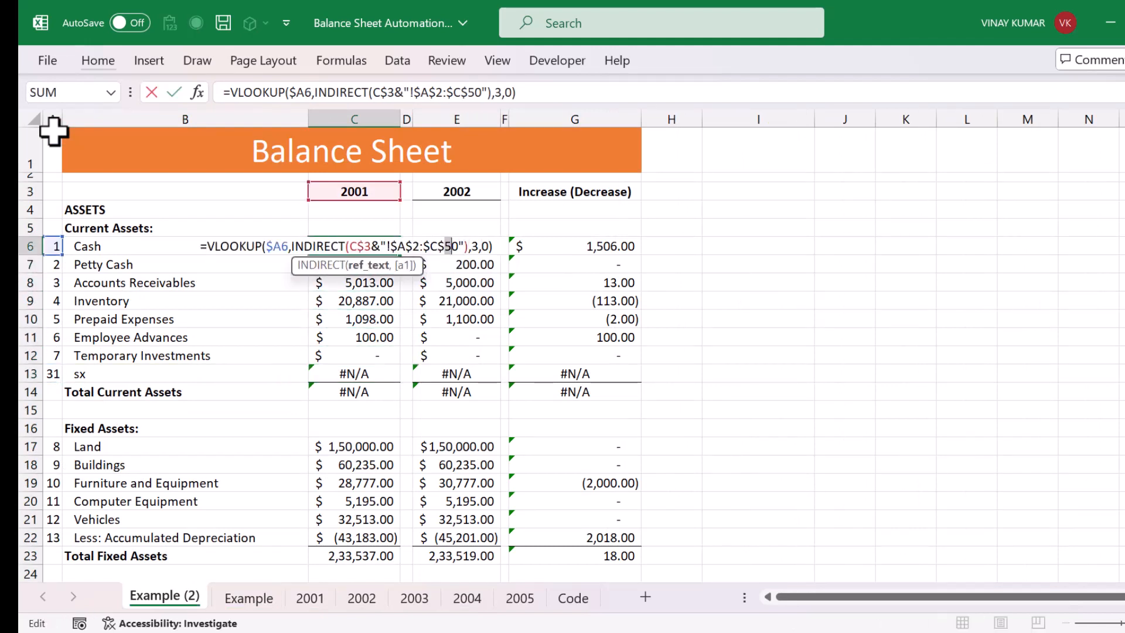
type("6")
key("Return")
key("Up")
key("ctrl+shift+Down")
key("shift+Up")
key("ctrl+d")
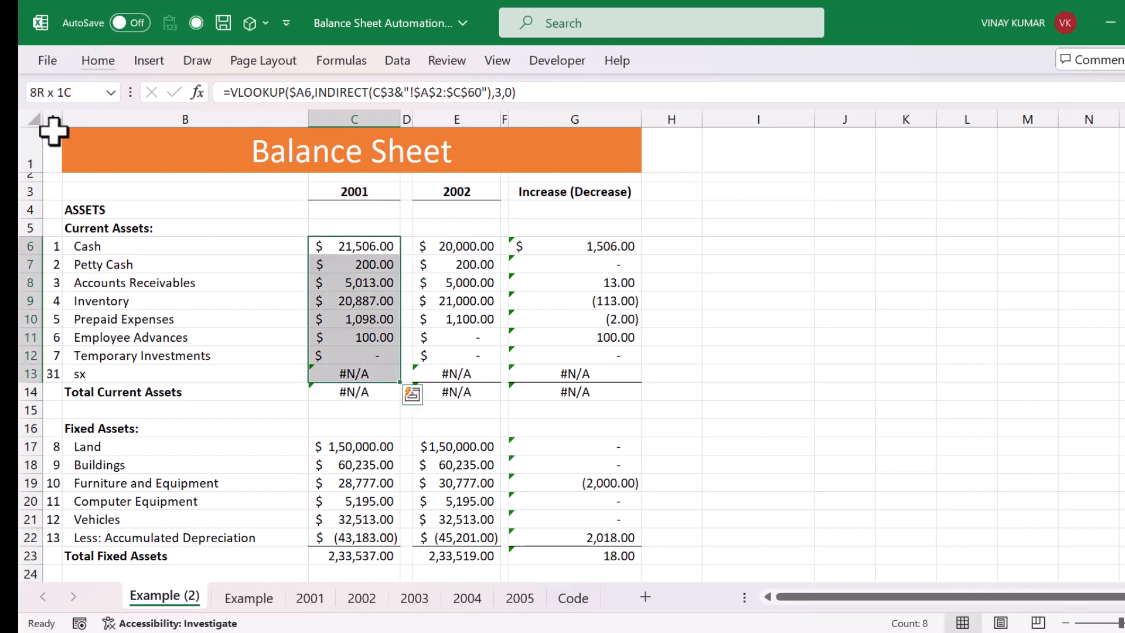
Step: Check the lookup range in the code 31 formula in C13
key("Down")
key("Down")
key("Down")
key("Down")
key("Down")
key("Down")
key("Down")
key("Down")
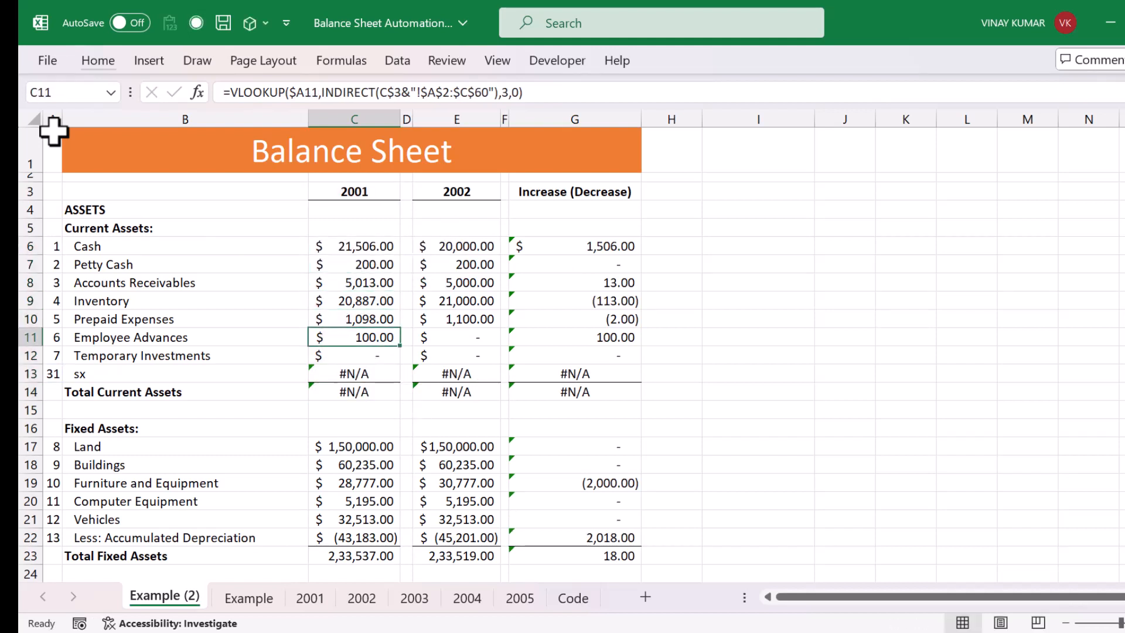
key("Up")
key("F2")
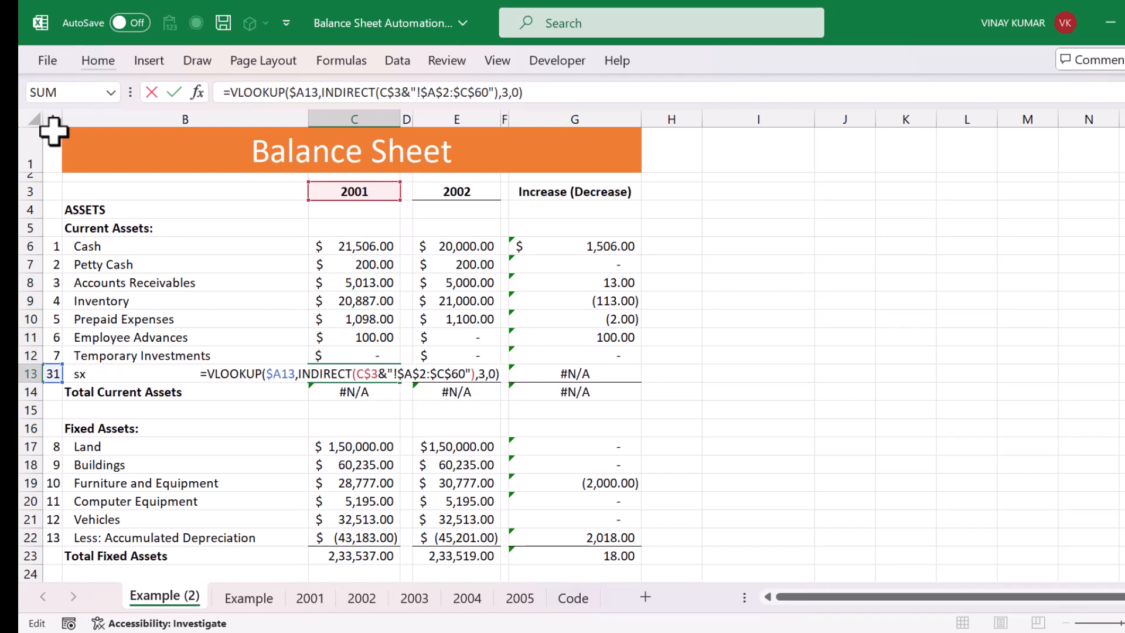
key("Escape")
Step: Switch the first comparison year in C3 to 2005 and review the Current Assets values
key("Up")
key("Up")
key("Up")
key("Up")
key("Up")
key("Up")
key("Up")
key("Up")
key("Up")
key("Up")
key("Up")
key("Down")
key("alt+Down")
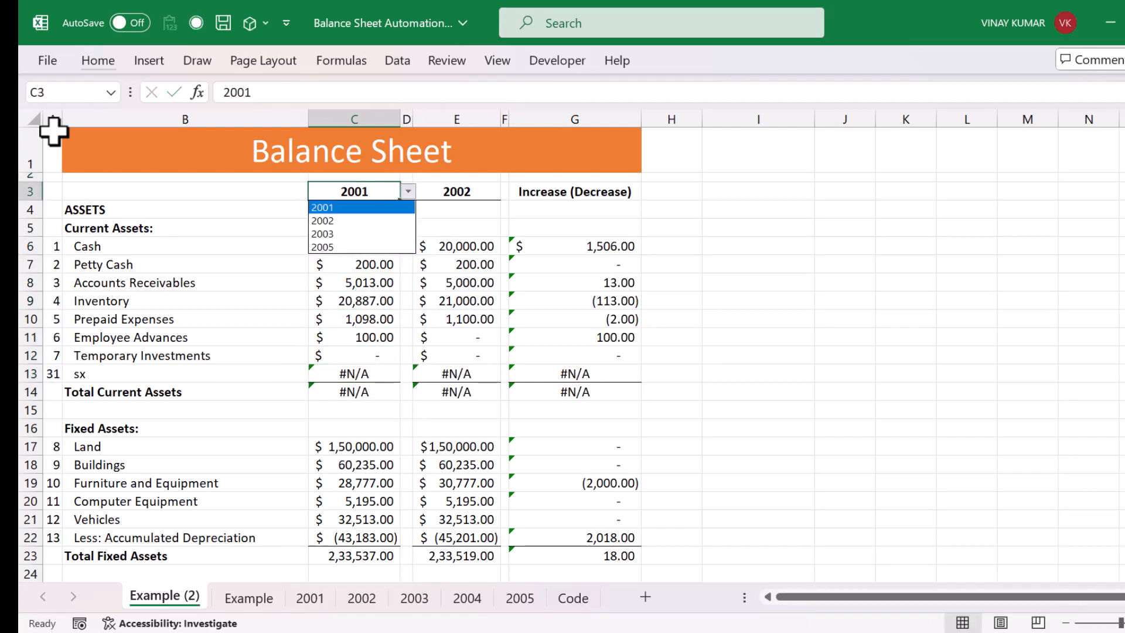
key("Down")
key("Down")
key("Down")
key("Return")
key("Down")
key("Down")
key("Down")
key("Down")
key("Down")
key("Down")
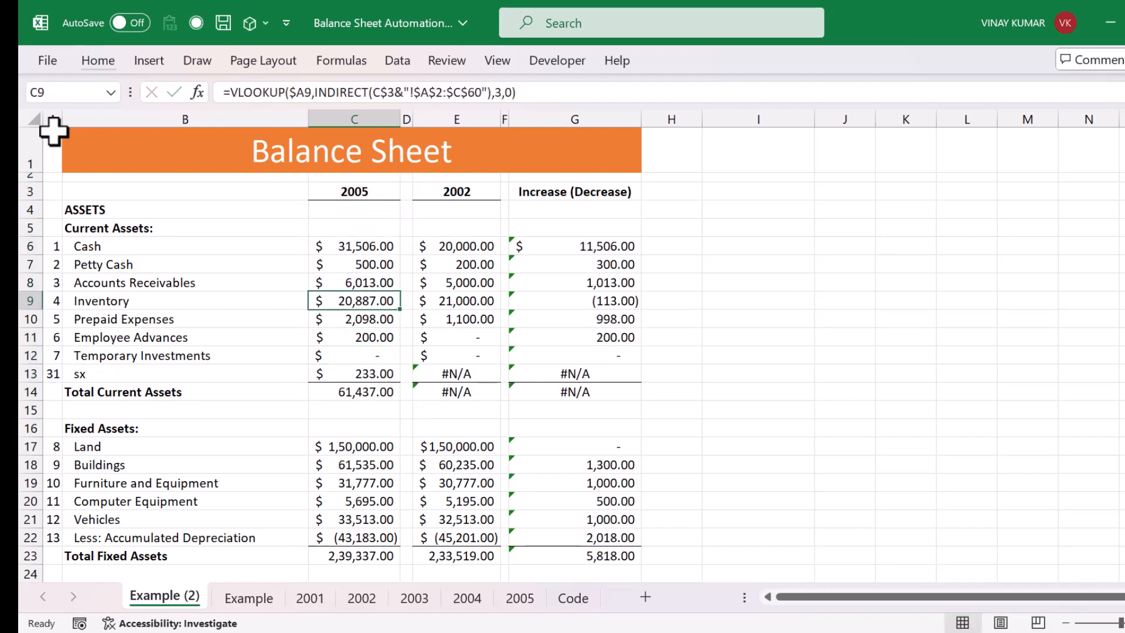
Step: Set the first comparison year in C3 back to 2001 and review the Current Assets rows
key("Up")
key("Up")
key("Up")
key("Up")
key("Up")
key("Up")
key("alt+Down")
key("Up")
key("Up")
key("Up")
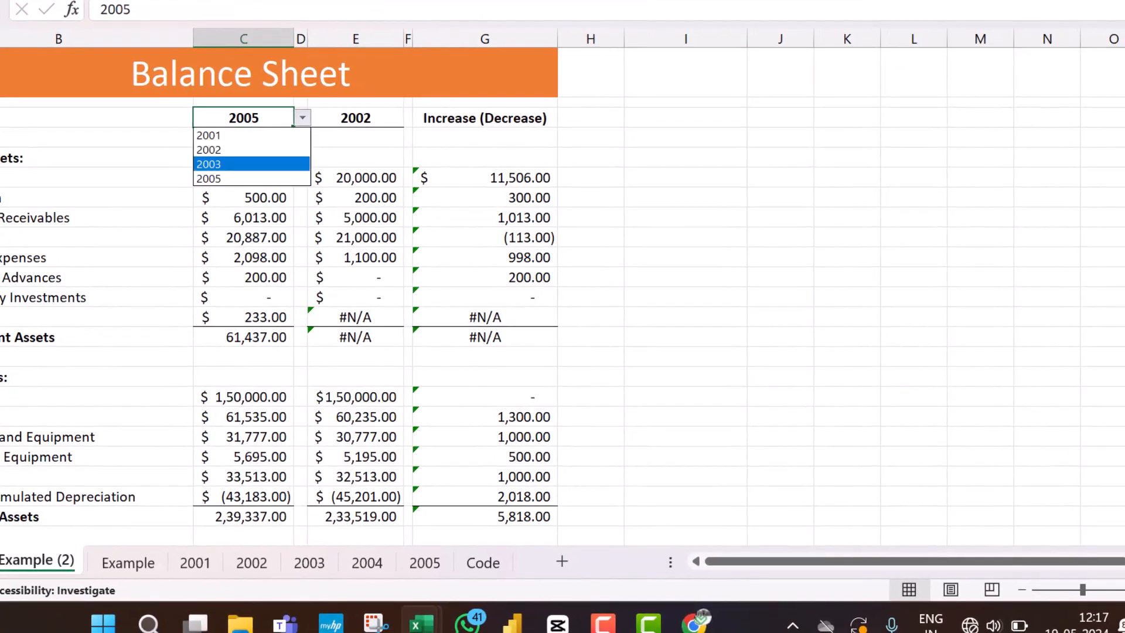
key("Return")
key("Down")
key("Down")
key("Down")
key("Down")
key("Down")
key("Down")
key("Down")
key("Down")
key("Down")
key("Down")
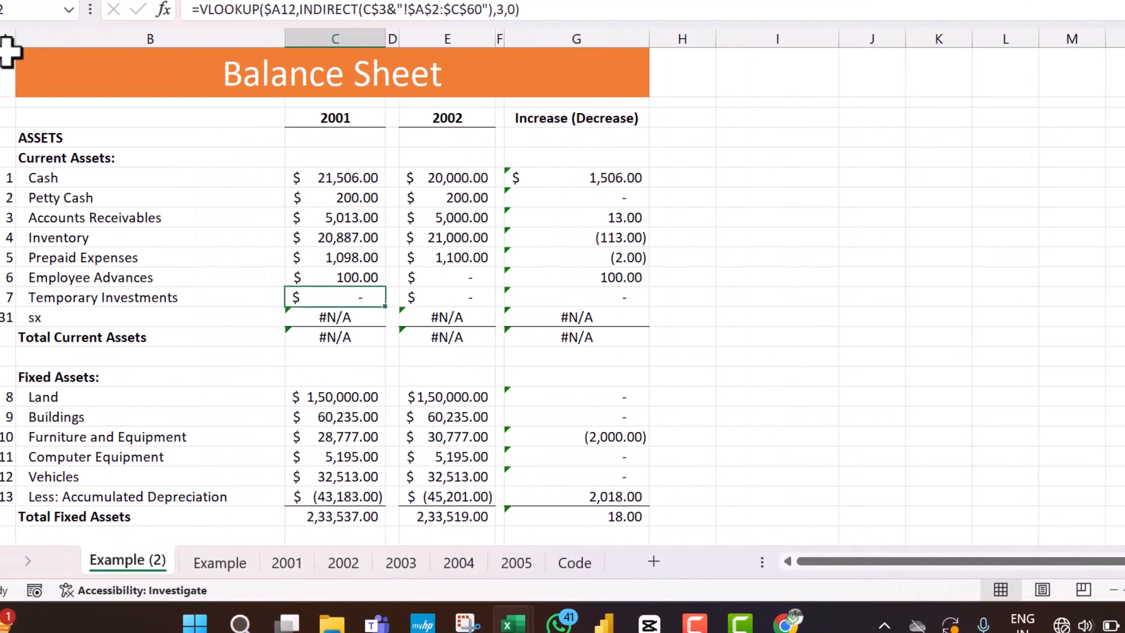
Step: Wrap the first year's Cash lookup formula in C6 with IFERROR, returning 0 as the fallback value
key("Up")
key("Up")
key("Up")
key("Up")
key("Up")
key("Up")
key("Up")
key("F2")
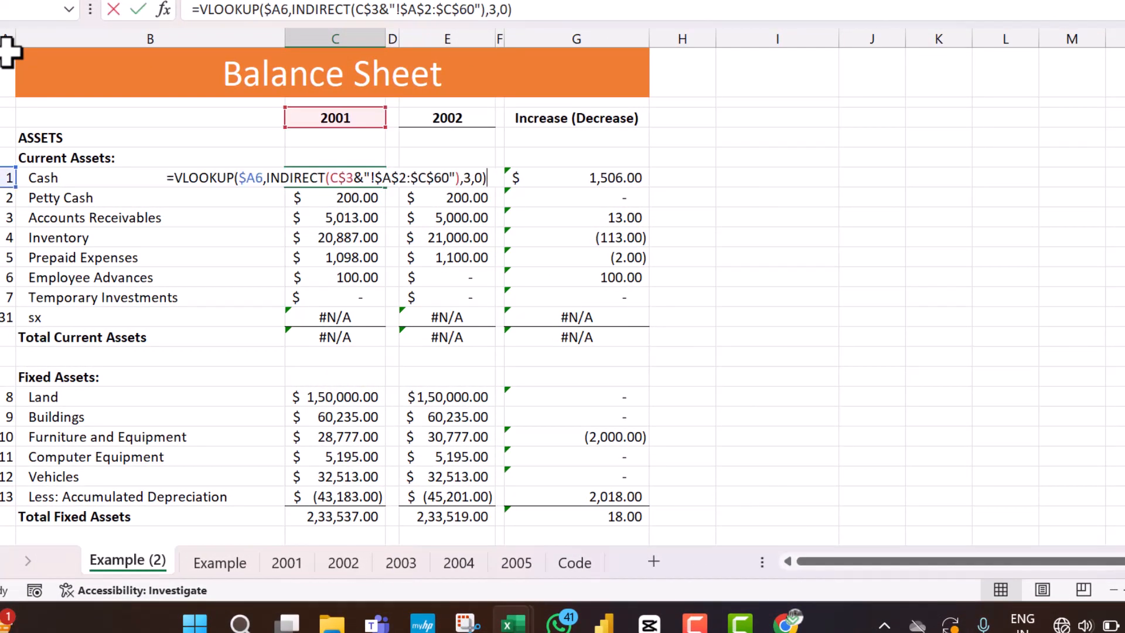
key("Left")
key("Left")
key("Left")
key("Left")
key("Left")
key("Left")
key("Left")
key("Left")
key("Left")
key("Left")
key("Left")
key("Left")
key("Left")
key("Left")
key("Left")
key("Left")
key("Left")
key("Left")
key("Left")
key("Left")
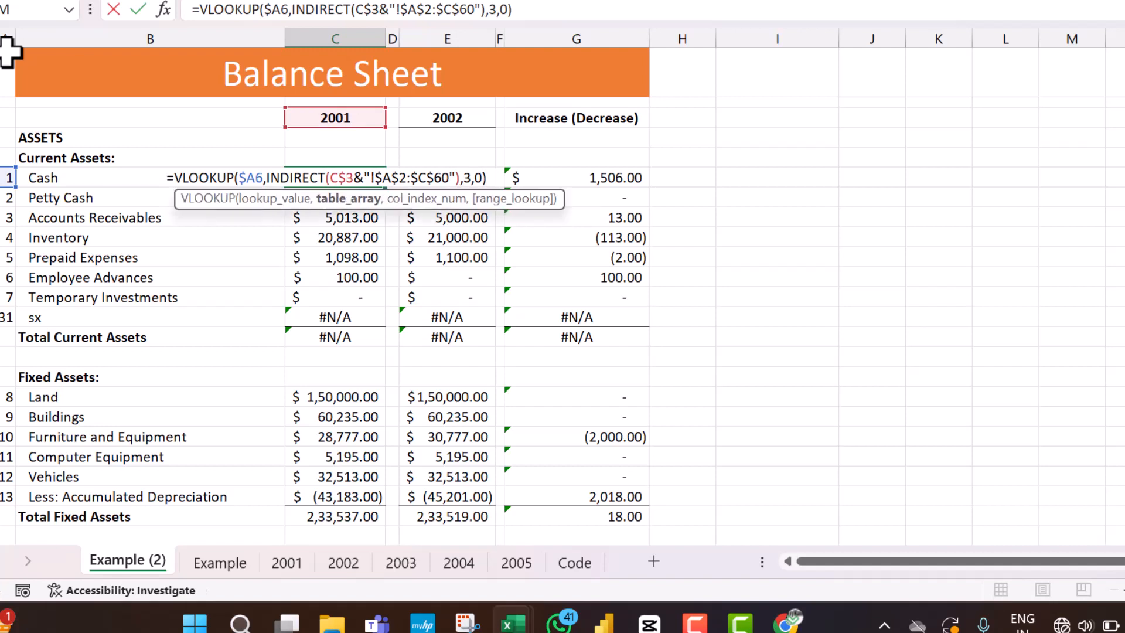
key("Left")
key("Left")
key("Left")
key("Left")
type("IF")
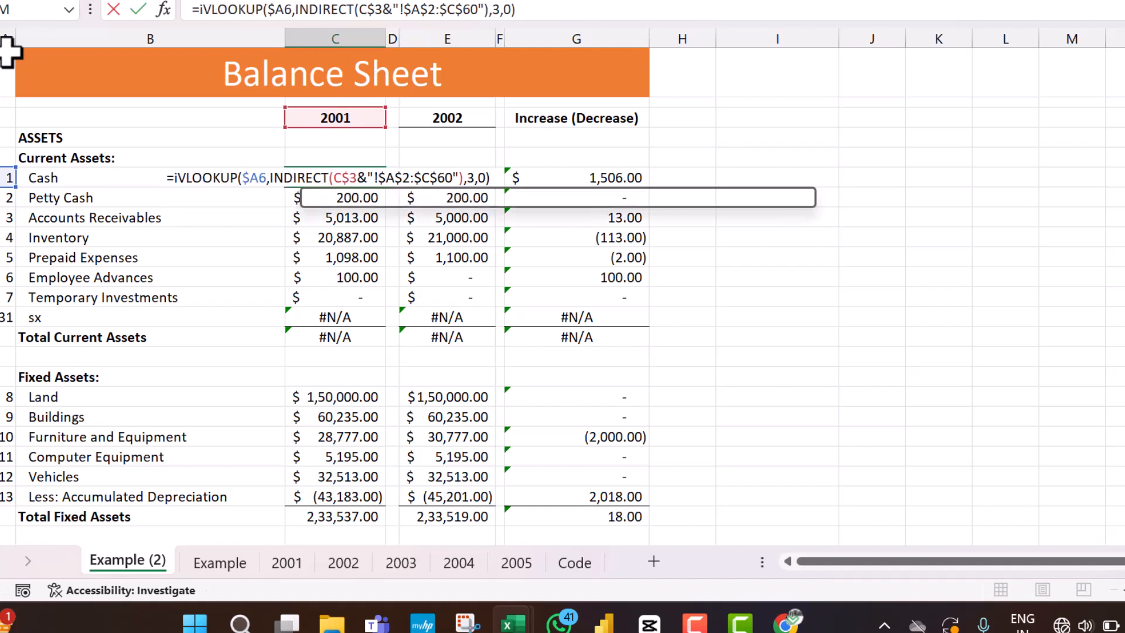
key("Tab")
key("Right")
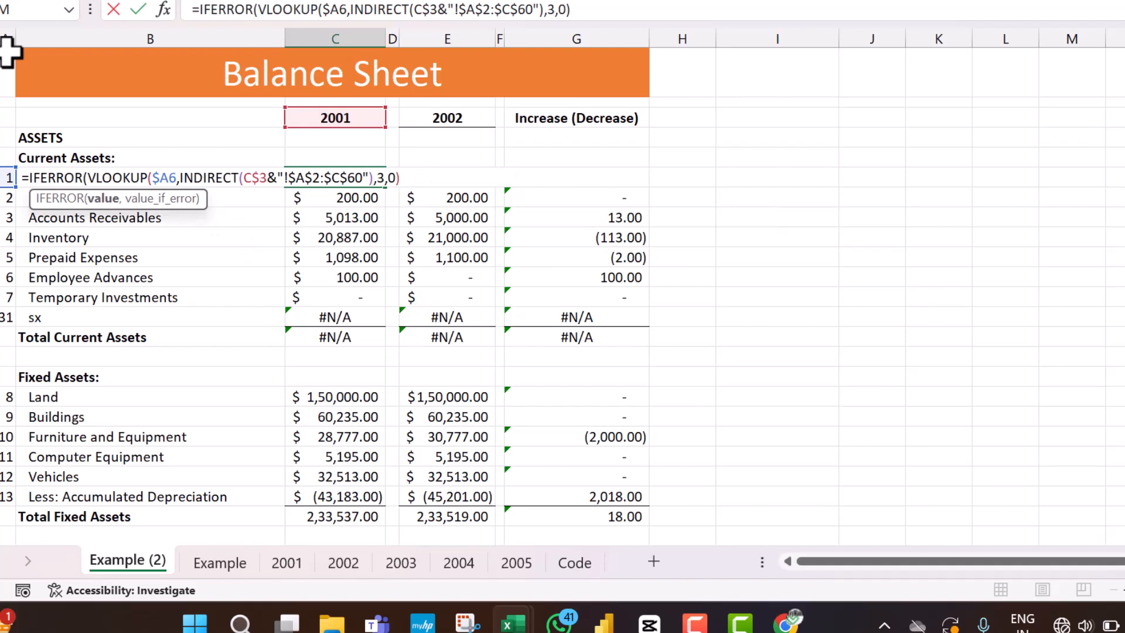
key("Right")
key("Right")
key("Right")
key("Right")
key("Right")
key("Right")
key("Right")
key("Right")
key("Right")
key("Right")
key("Right")
key("Right")
key("Right")
key("Right")
key("Right")
key("Right")
key("Right")
key("Right")
key("Right")
key("Right")
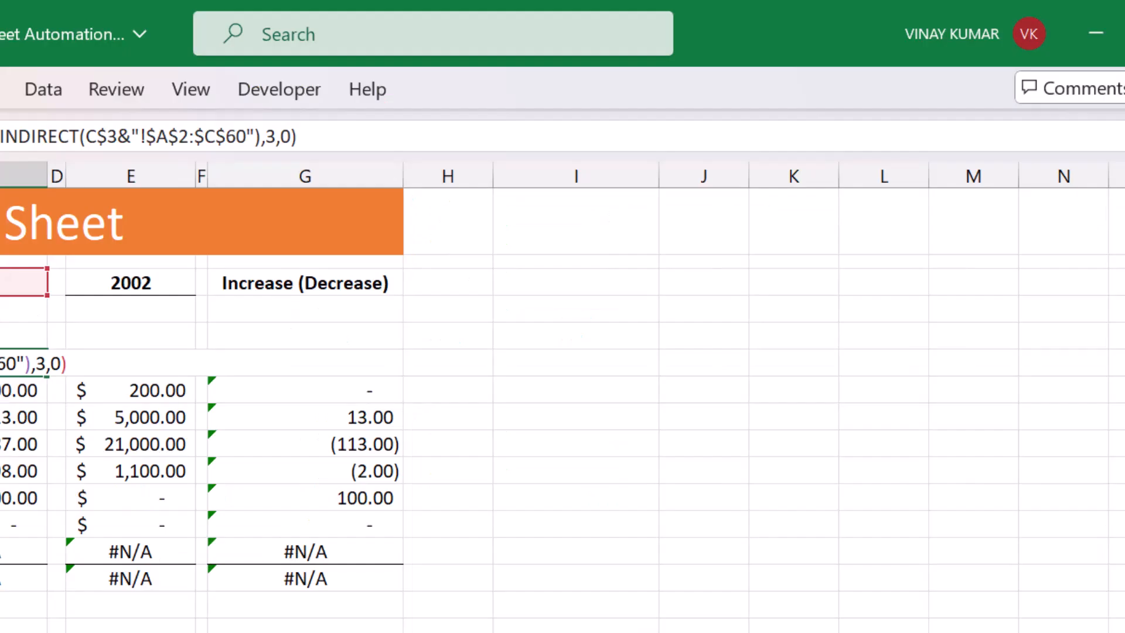
key("Right")
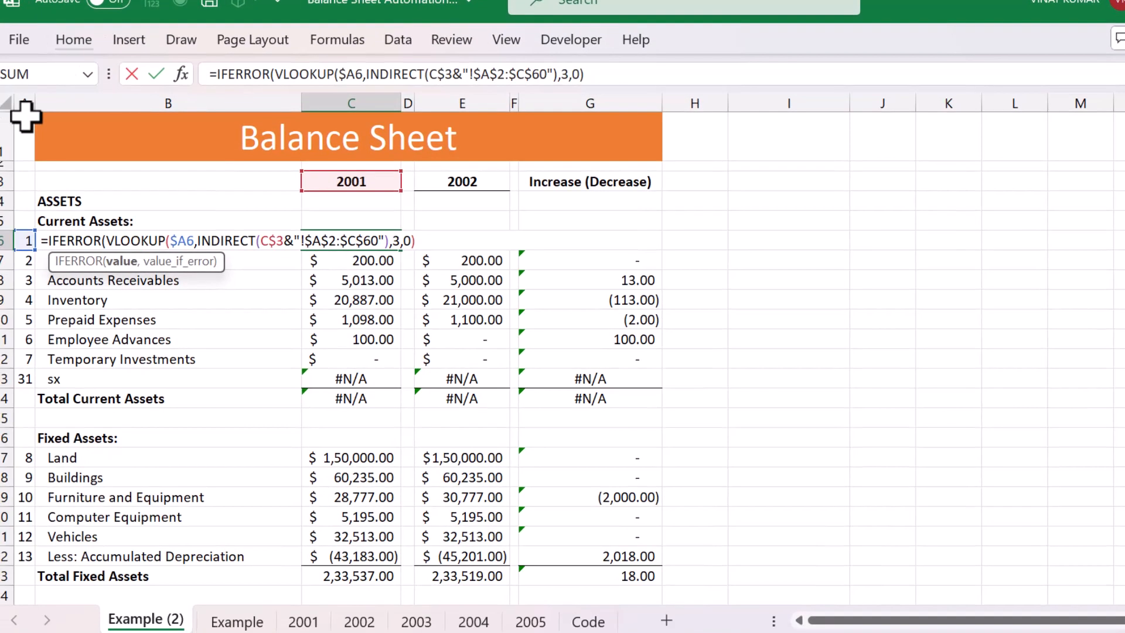
type(",0")
key("Return")
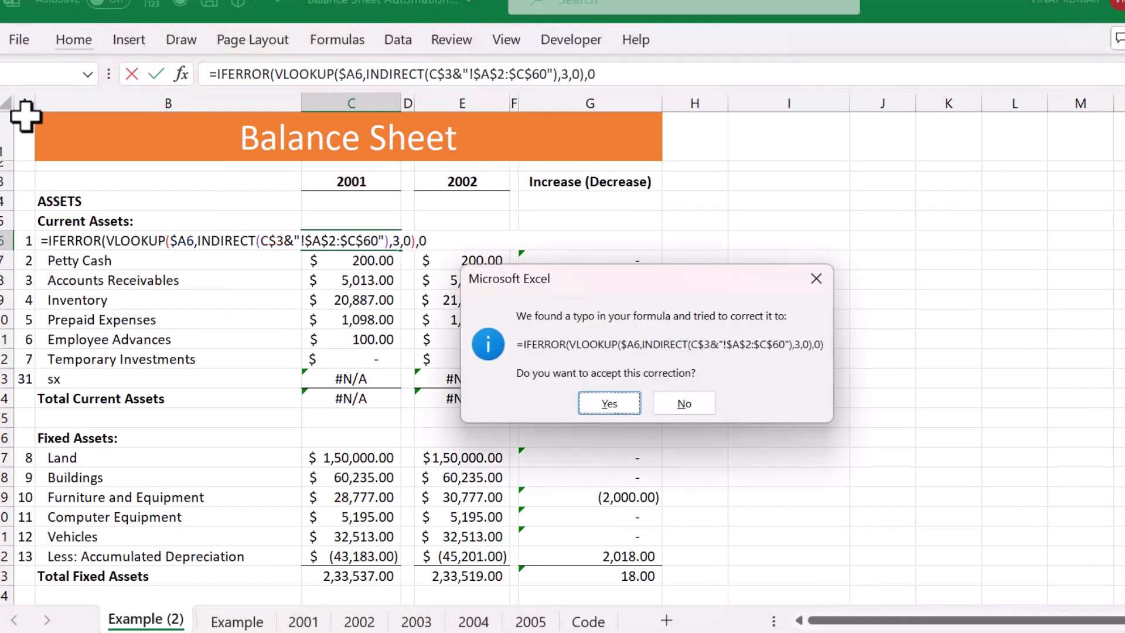
key("Return")
Step: Fill the IFERROR formula from C6 down through the code 31 row in C13
key("Up")
key("shift+Down")
key("shift+Down")
key("shift+Down")
key("shift+Down")
key("shift+Down")
key("shift+Down")
key("shift+Down")
key("ctrl+d")
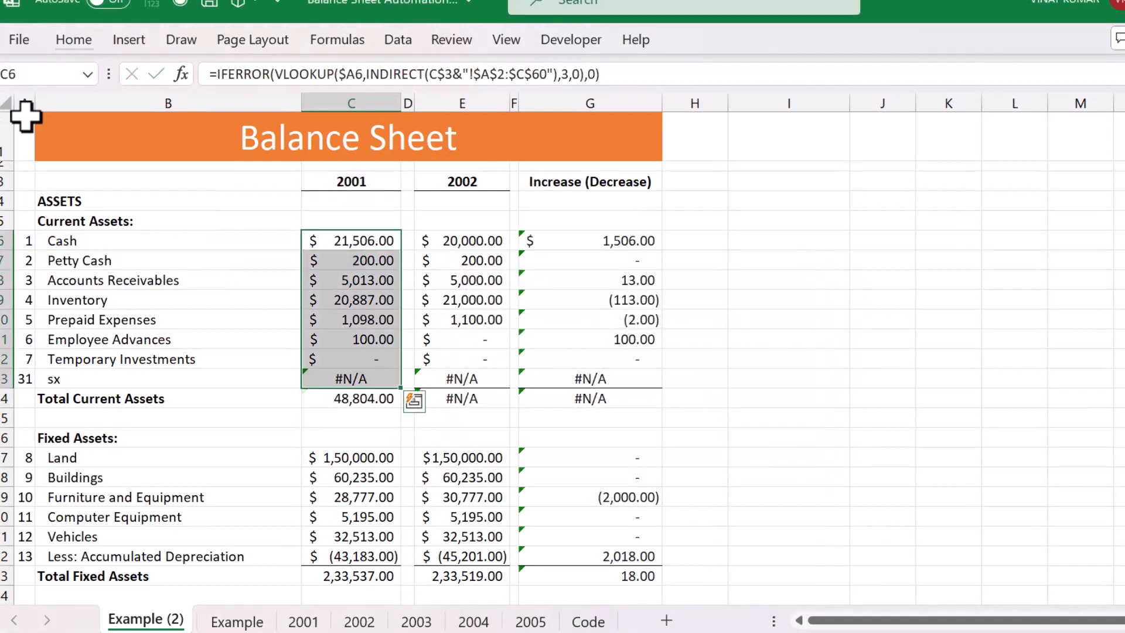
Step: Check the filled IFERROR formulas in the first year's Current Assets rows, down to code 31
key("Down")
key("Down")
key("Down")
key("Down")
key("Down")
key("Down")
key("Down")
key("Down")
key("Up")
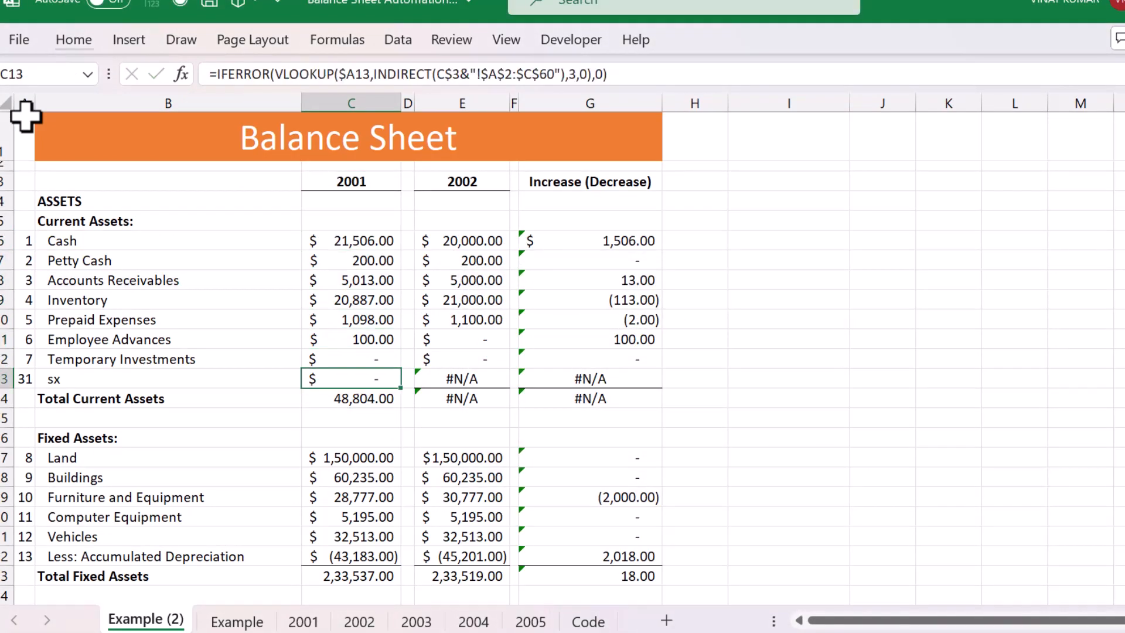
key("Up")
key("Up")
key("Up")
key("Up")
key("Up")
key("Up")
key("Down")
key("Down")
key("Down")
key("Down")
Step: Rename the code 31 line item in B13 to xxx
key("Left")
key("Down")
key("Down")
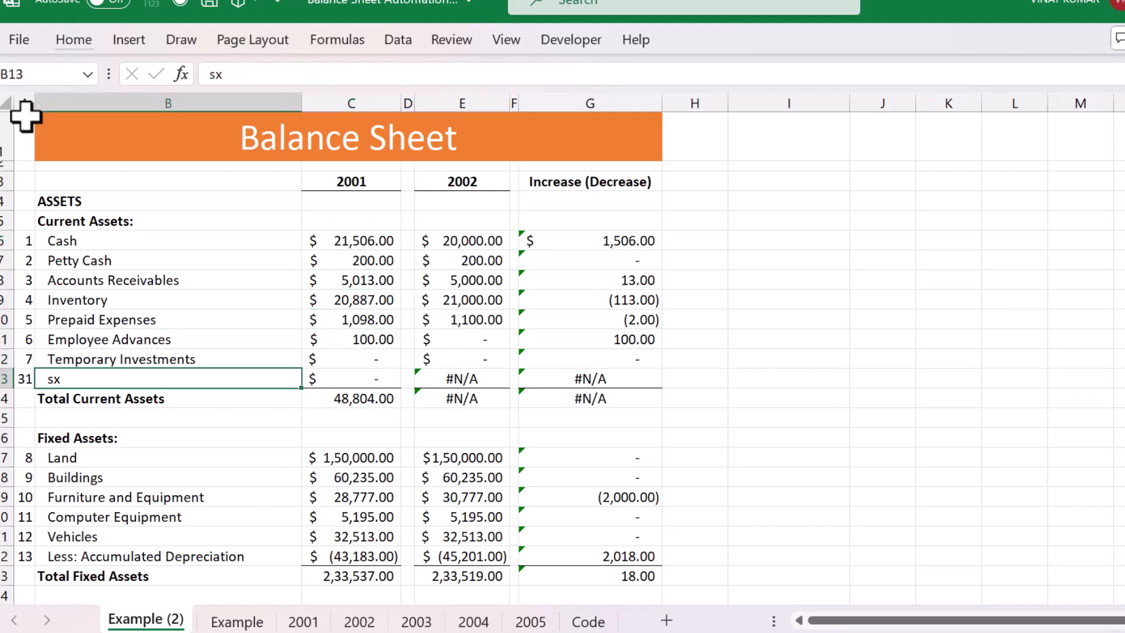
type("xxx")
Step: Examine the code 31 row under Current Assets on the 2005 sheet, and return to the Example (2) sheet
key("ctrl+Page_Down")
key("ctrl+Page_Down")
key("ctrl+Page_Down")
key("ctrl+Page_Down")
key("ctrl+Page_Down")
key("ctrl+Page_Down")
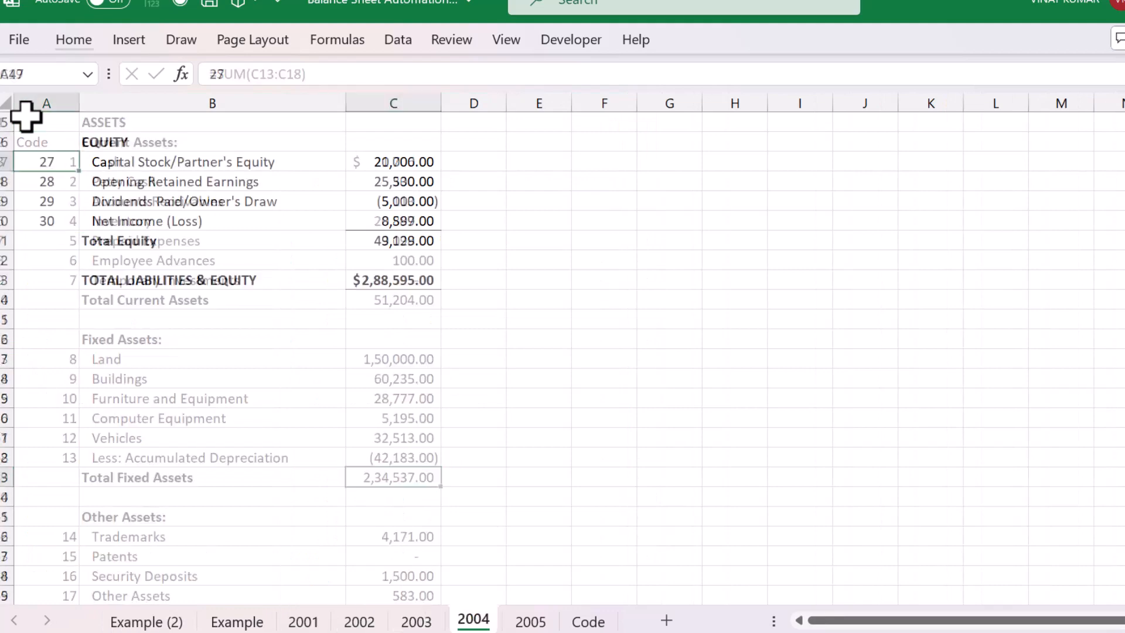
key("Left")
key("shift+Right")
key("shift+Right")
key("shift+Left")
key("shift+Left")
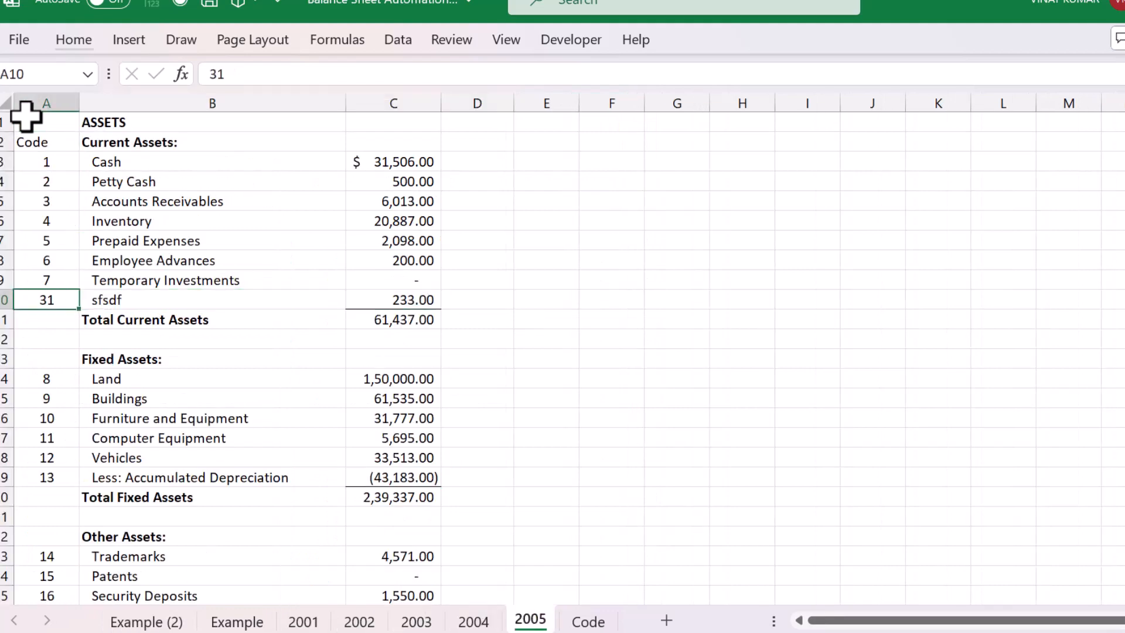
key("Up")
key("Up")
key("Down")
key("Down")
key("shift+Right")
key("shift+Left")
key("ctrl+Page_Up")
key("ctrl+Page_Up")
key("ctrl+Page_Up")
key("ctrl+Page_Up")
key("ctrl+Page_Up")
key("ctrl+Page_Up")
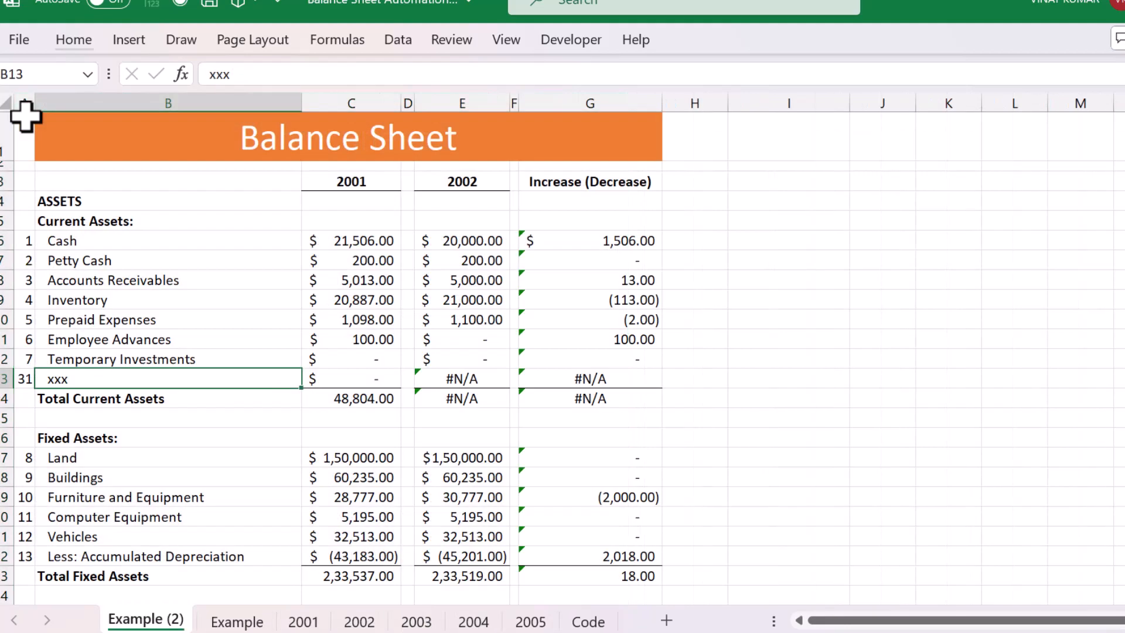
Step: Extend the lookup range in the second year's Cash formula in E6 to $A$2:$C$60
key("Right")
key("Right")
key("Right")
key("Up")
key("Up")
key("Up")
key("Up")
key("Up")
key("Up")
key("Up")
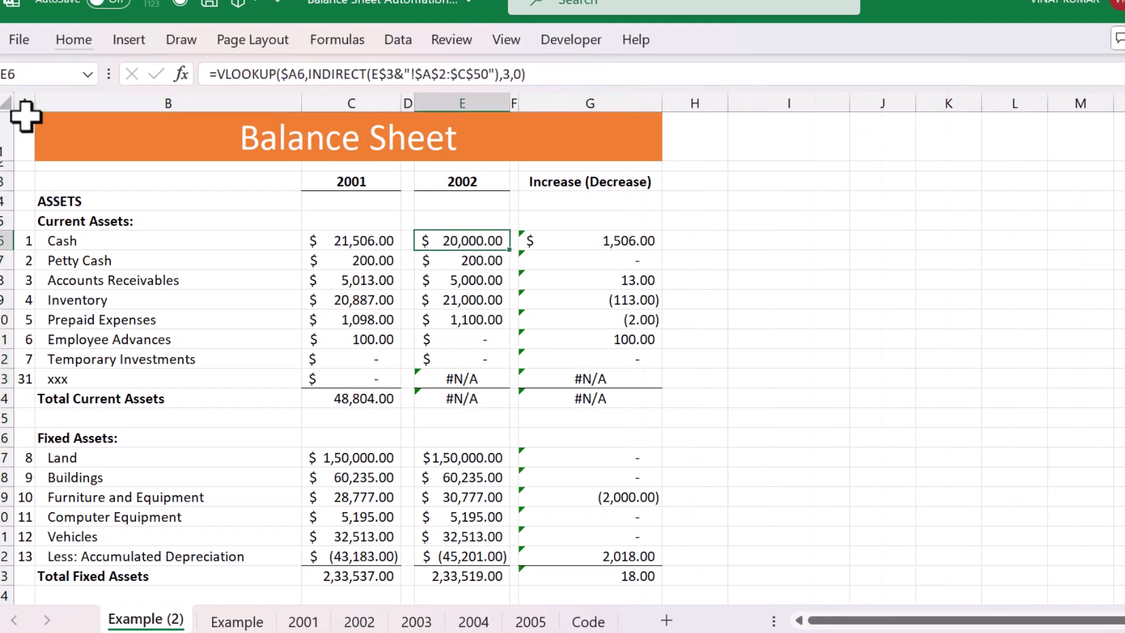
key("F2")
key("Left")
key("Left")
key("Left")
key("Left")
key("Left")
key("Left")
key("Left")
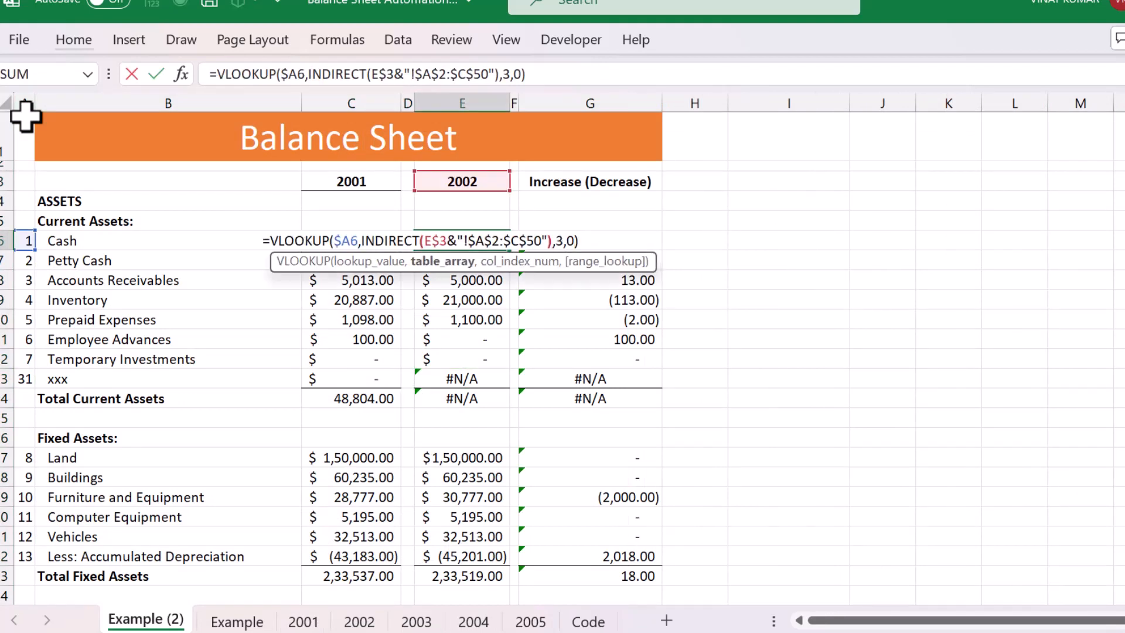
key("shift+Left")
key("shift+Right")
key("shift+Right")
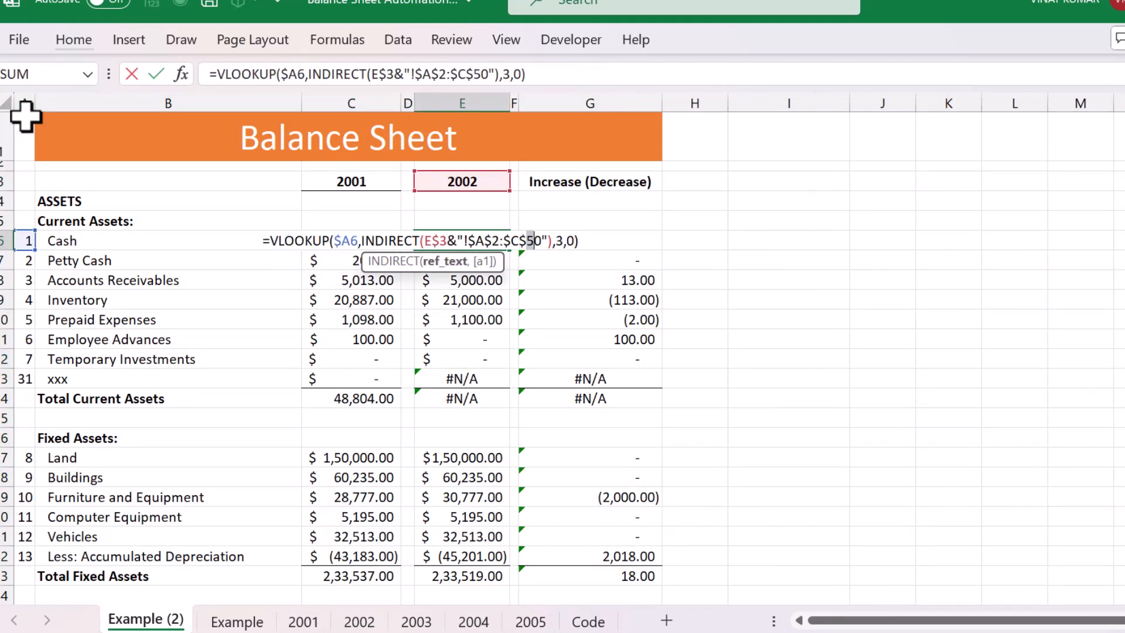
type("6")
key("ctrl+Return")
key("shift+Down")
key("shift+Down")
key("shift+Down")
key("shift+Down")
key("shift+Down")
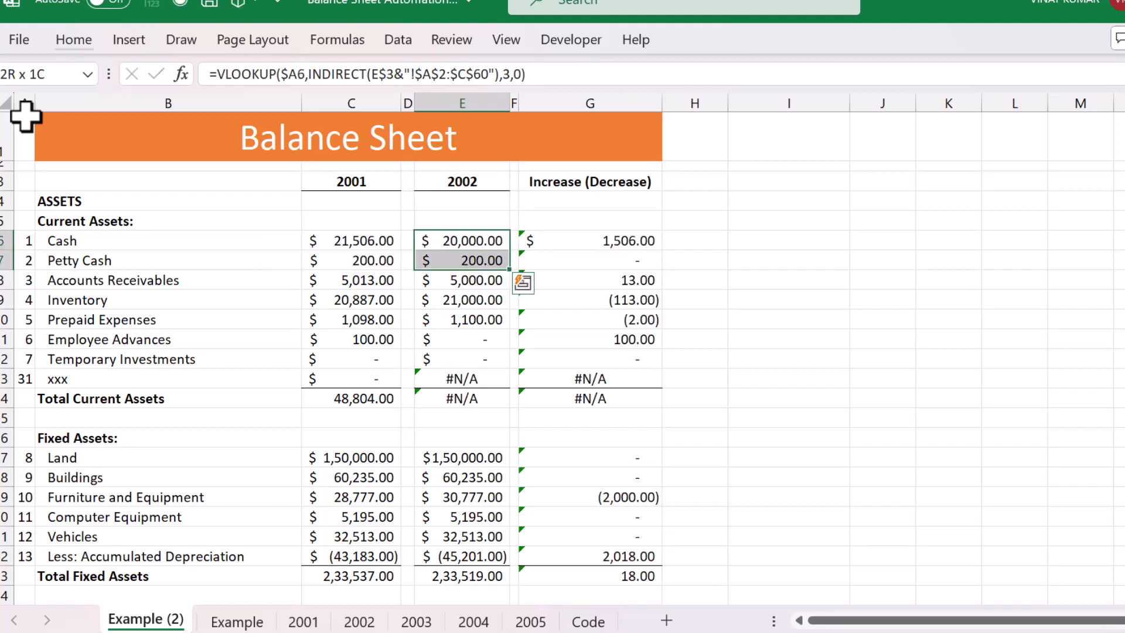
key("shift+Down")
key("shift+Down")
key("Left")
key("Right")
Step: Wrap the second year's Cash lookup in E6 in IFERROR with 0 as the fallback value
key("F2")
key("Left")
key("Left")
key("Left")
key("Left")
key("Left")
key("Left")
key("Left")
key("Left")
key("Left")
key("Left")
key("Left")
key("Left")
key("Left")
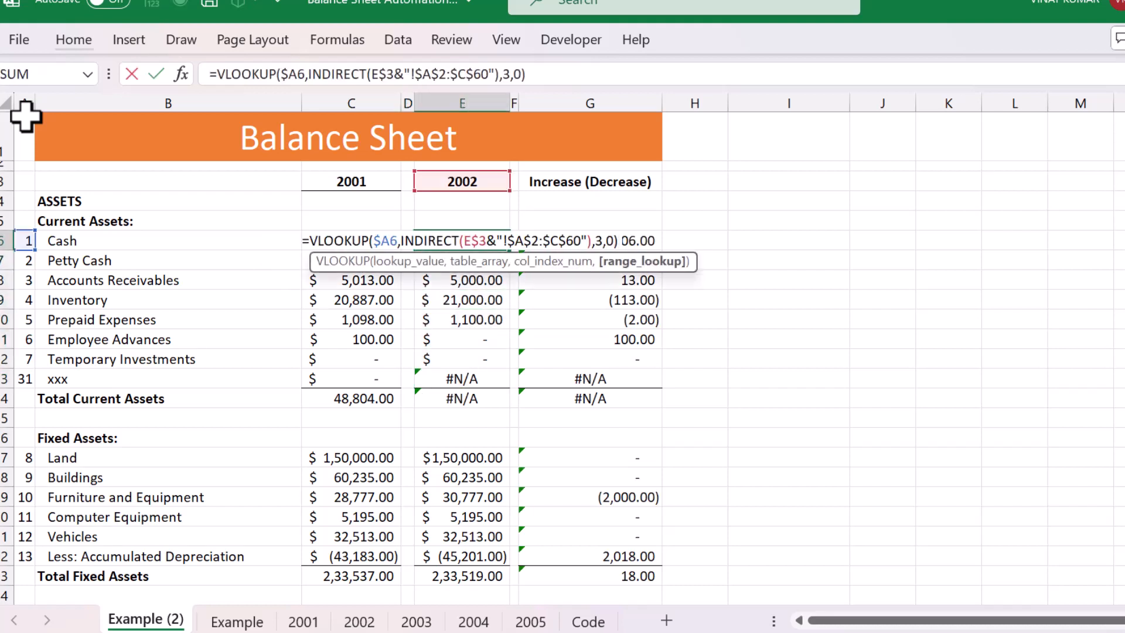
key("Left")
key("Left")
key("Left")
key("Left")
key("Left")
key("Left")
key("Left")
key("Left")
key("Left")
key("Left")
key("Left")
key("Left")
key("Left")
key("Left")
key("Left")
key("Left")
key("Left")
key("Left")
key("Left")
key("Left")
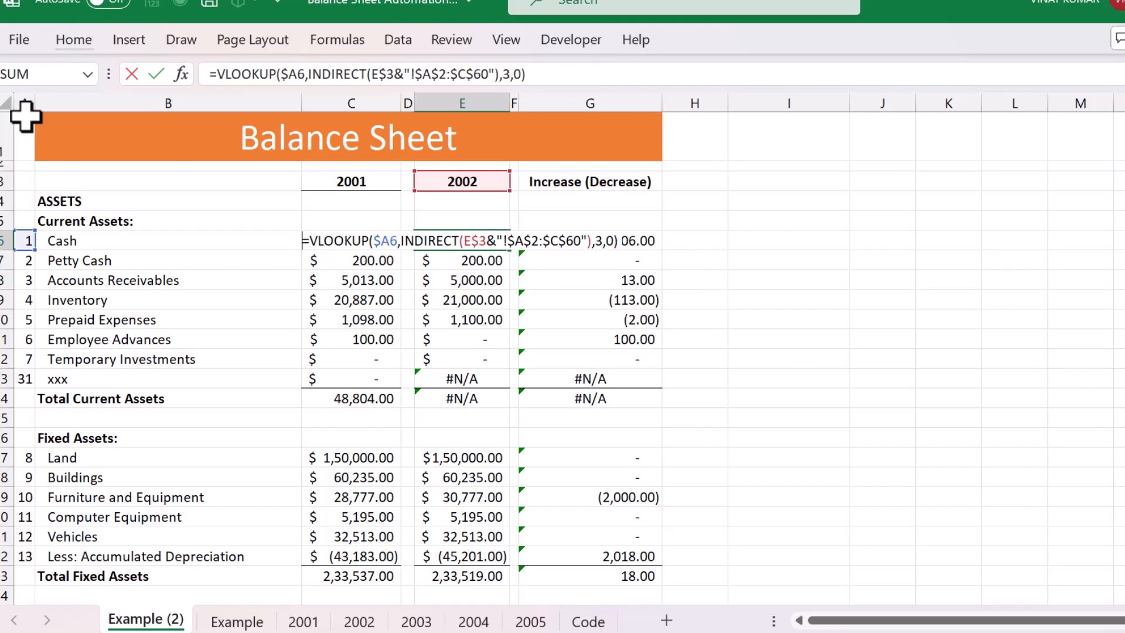
type("IFERROR(")
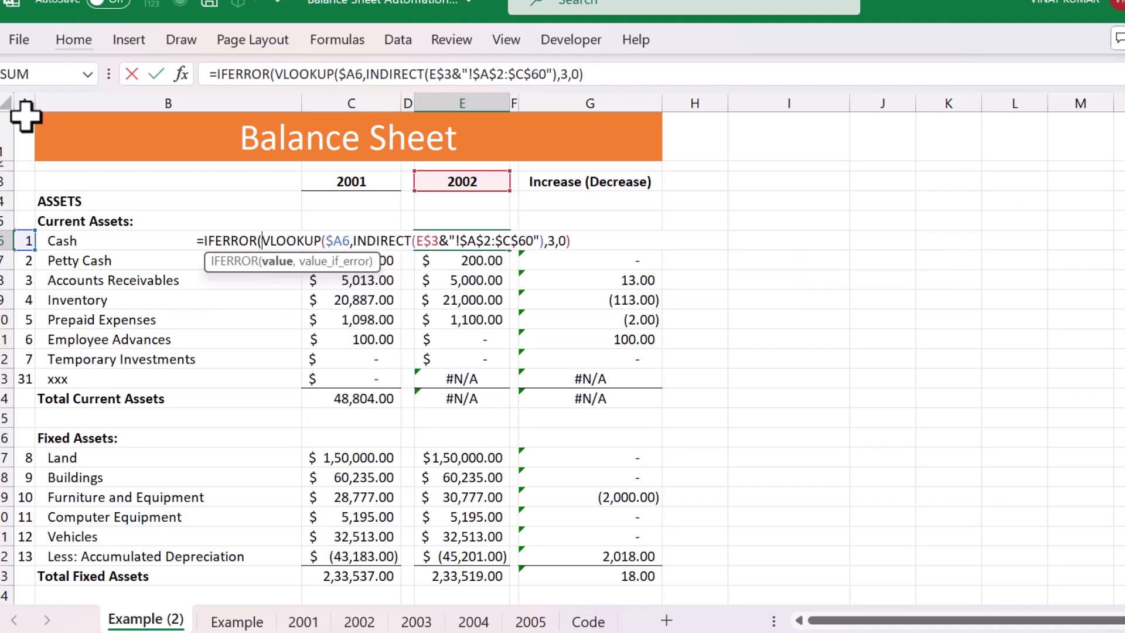
key("Right")
key("Right")
key("Right")
key("Right")
key("Right")
key("Right")
key("Right")
key("Right")
key("Right")
key("Right")
key("Right")
key("Right")
key("Right")
key("Right")
key("Right")
key("Right")
key("Right")
key("Right")
key("Right")
key("Right")
type(",0")
key("Return")
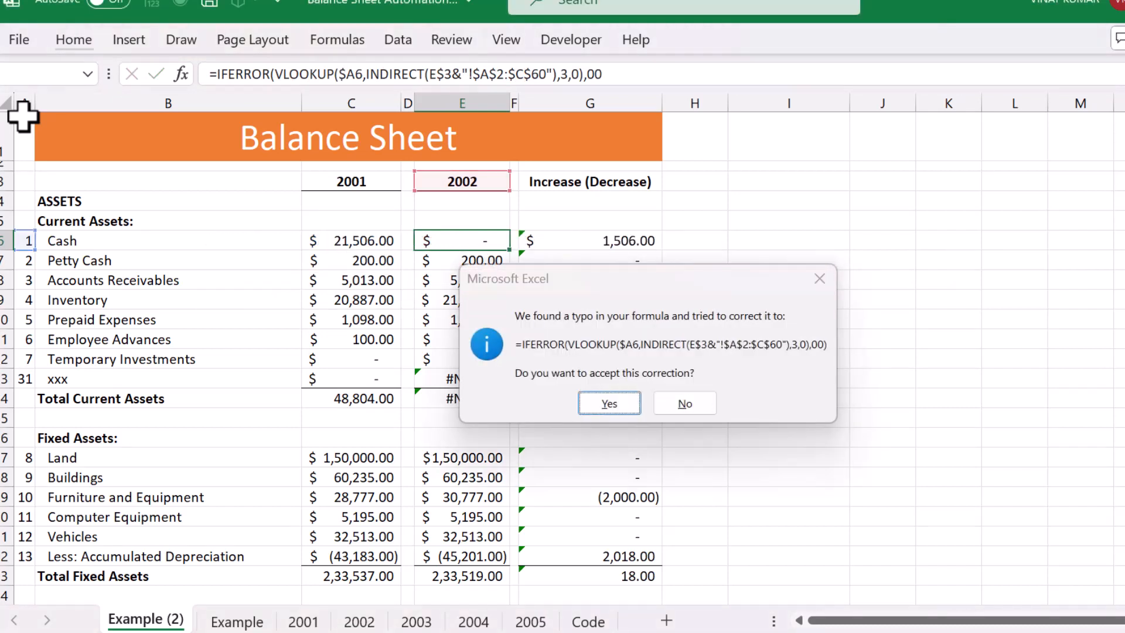
key("Return")
Step: Fill the E6 formula down the second year's Current Assets rows to code 31 in E13, and save the workbook
key("shift+Down")
key("shift+Down")
key("shift+Down")
key("shift+Down")
key("shift+Down")
key("shift+Down")
key("shift+Down")
key("ctrl+d")
key("Down")
key("Down")
key("Down")
key("Down")
key("Down")
key("Down")
key("Down")
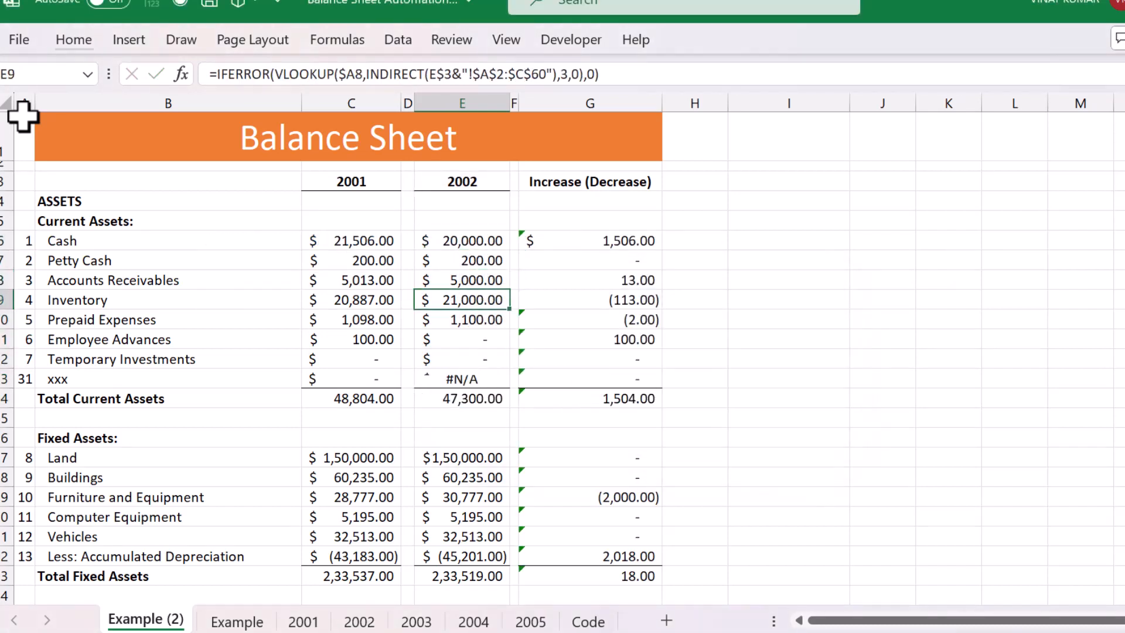
key("Left")
key("ctrl+s")
Step: Review the Current Assets line items and the first year's IFERROR lookup formulas, from code 31 up to Cash
key("Right")
key("Right")
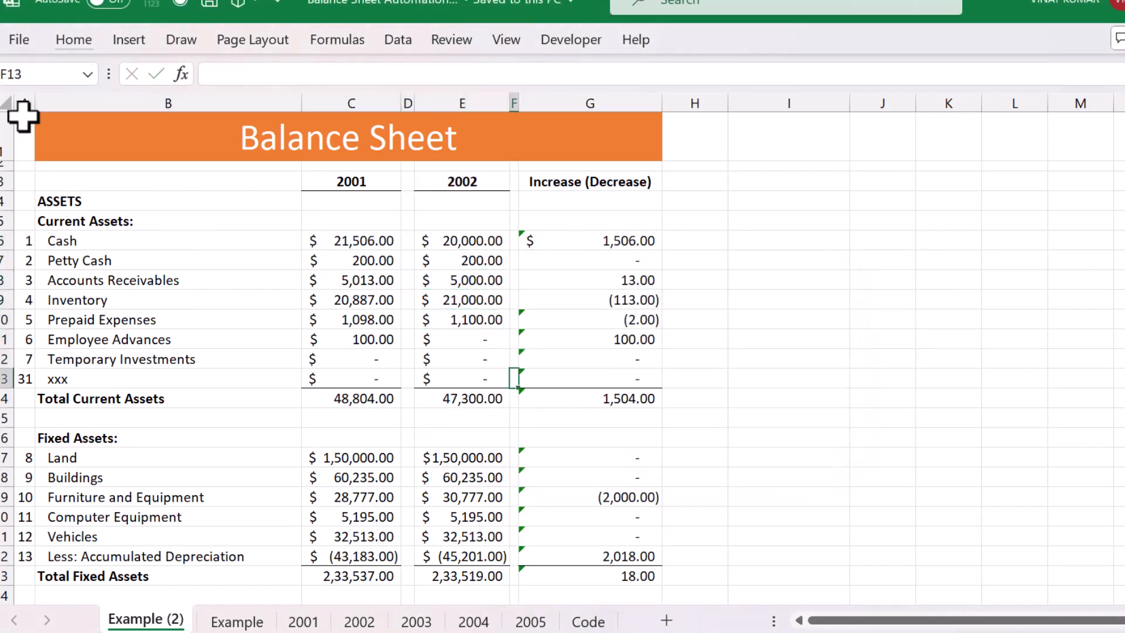
key("Left")
key("Left")
key("Left")
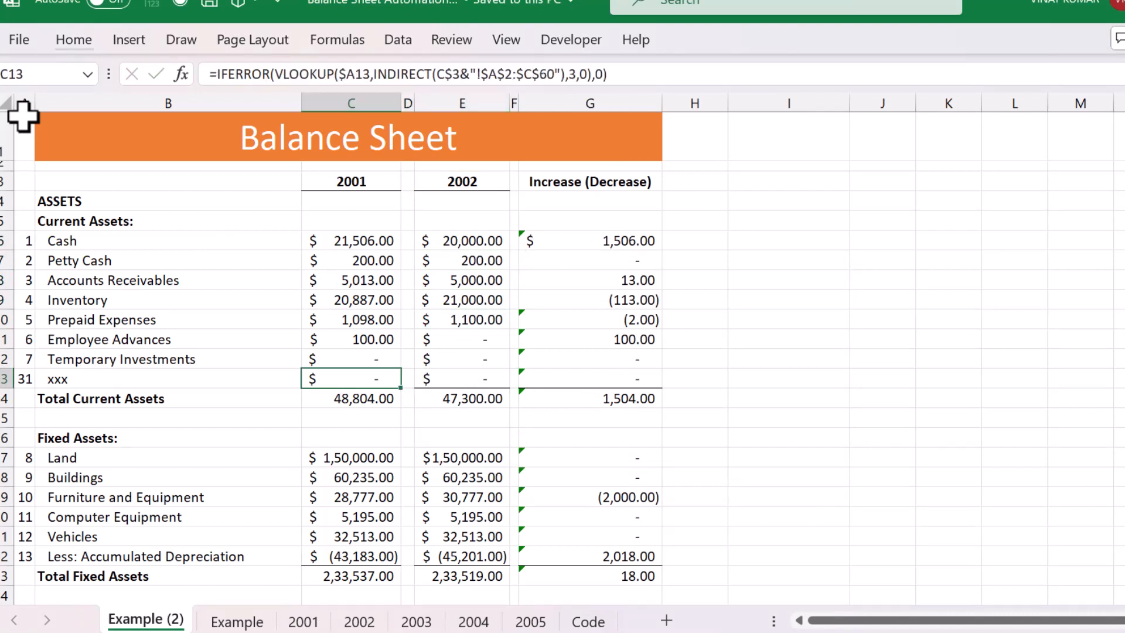
key("Up")
key("Up")
key("Up")
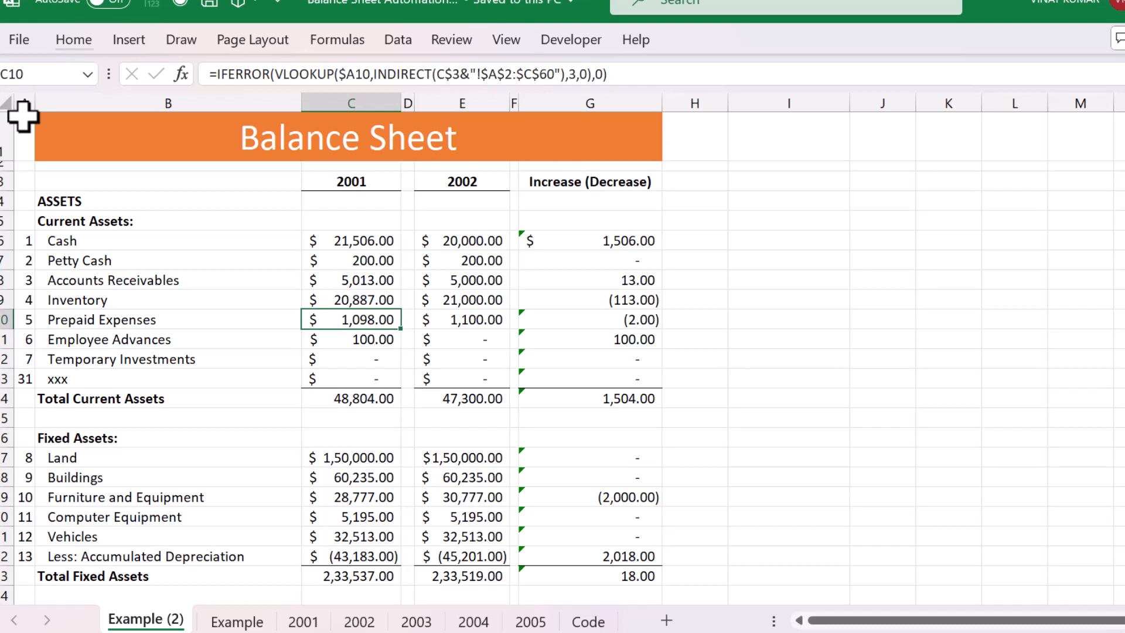
key("Left")
key("Right")
key("Left")
key("Left")
key("Right")
key("Right")
key("Right")
key("Up")
key("Up")
key("Left")
key("Left")
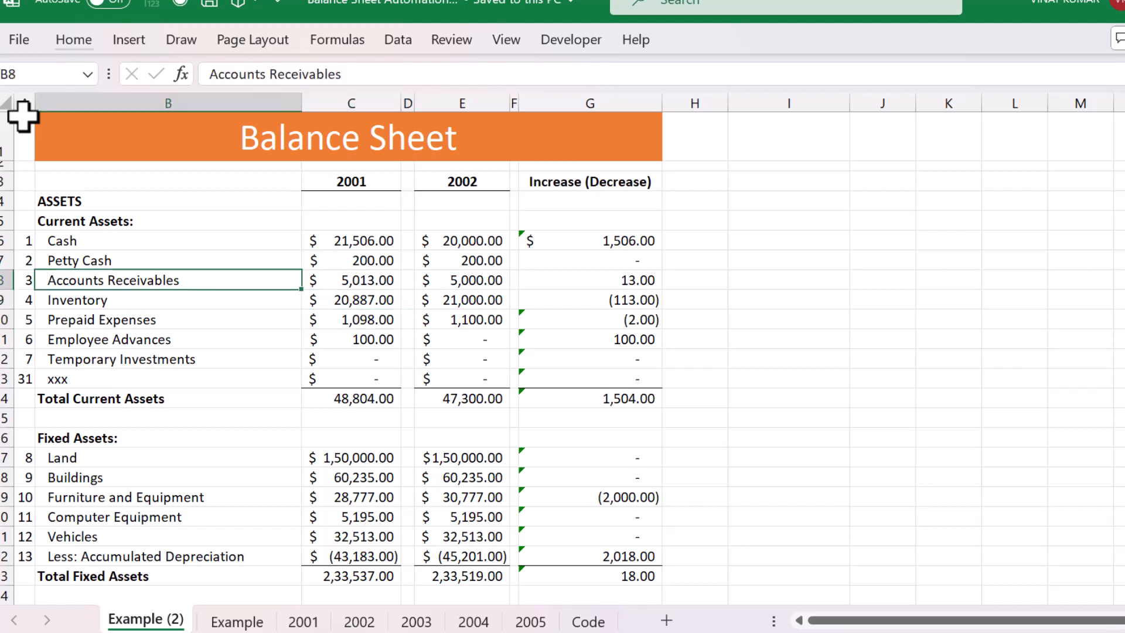
key("Left")
key("Up")
key("Up")
key("Right")
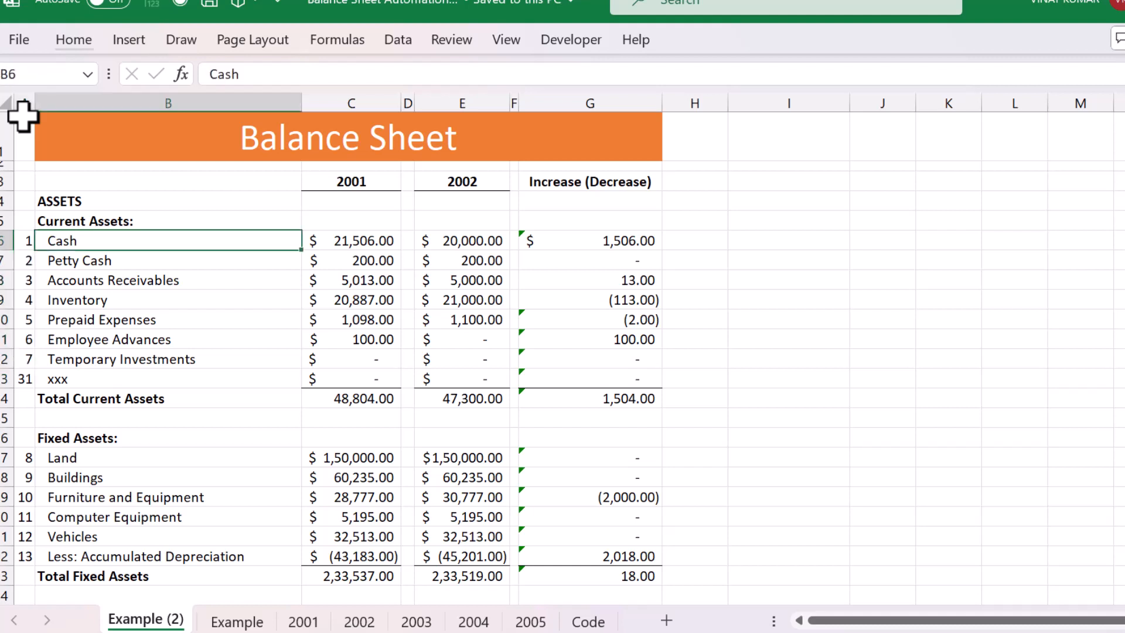
key("Right")
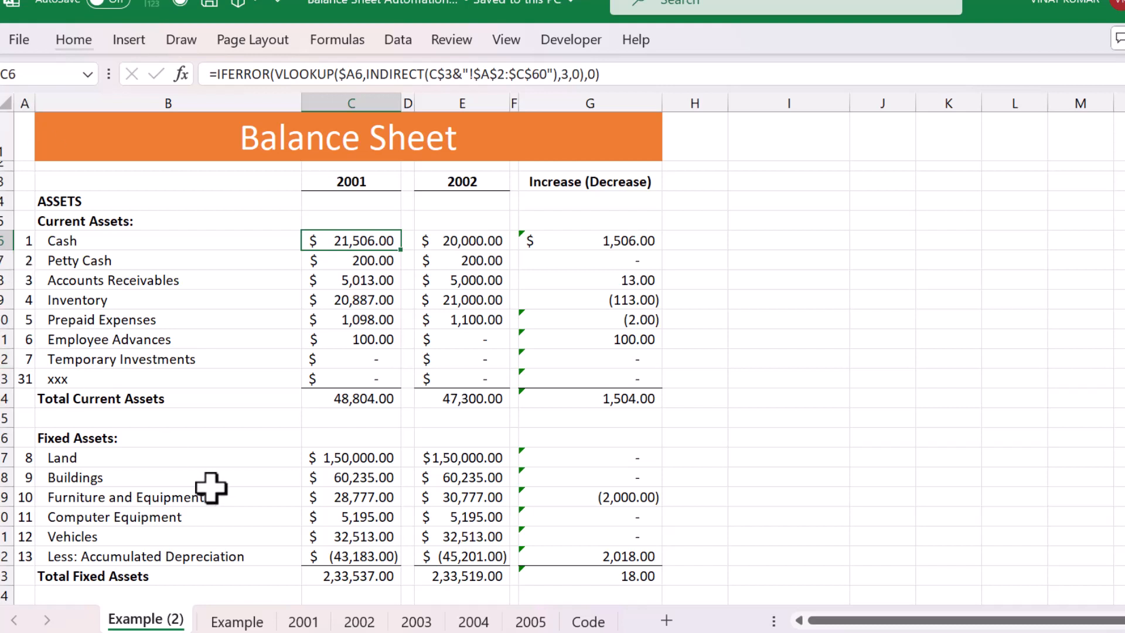
Step: Examine the code, item and amount columns of the Current Assets block on the 2001 sheet, and return to the Example (2) sheet
left_click(304, 621)
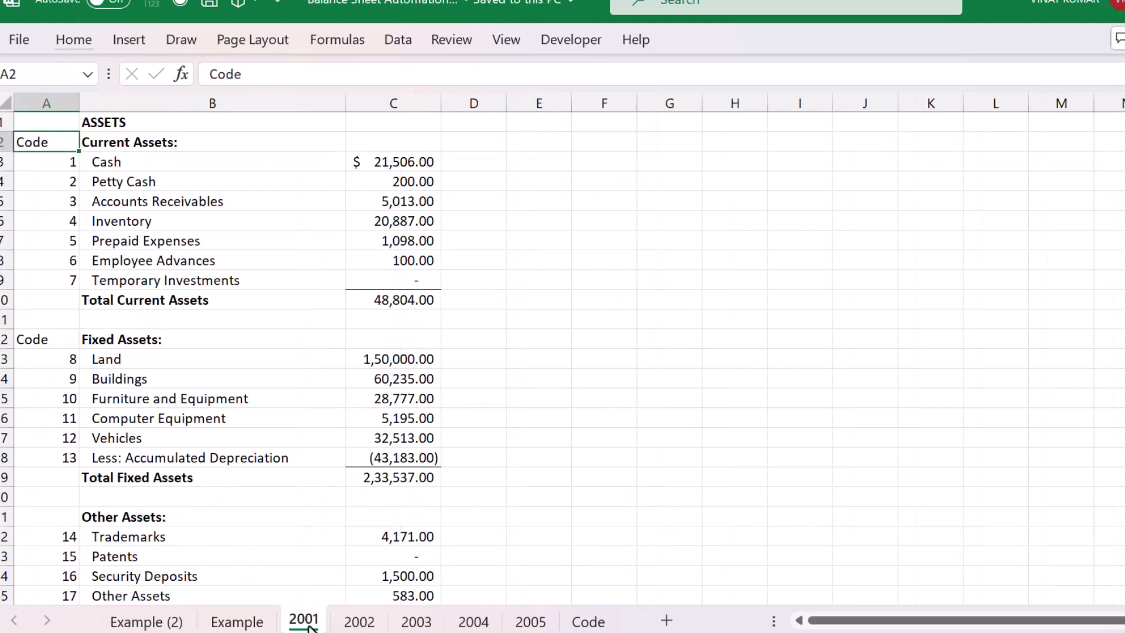
key("Down")
key("Up")
key("Left")
key("shift+Right")
key("shift+Right")
key("shift+Right")
key("shift+Left")
key("shift+Down")
key("shift+Down")
key("shift+Down")
key("shift+Down")
key("shift+Down")
key("shift+Down")
key("shift+Down")
key("shift+Down")
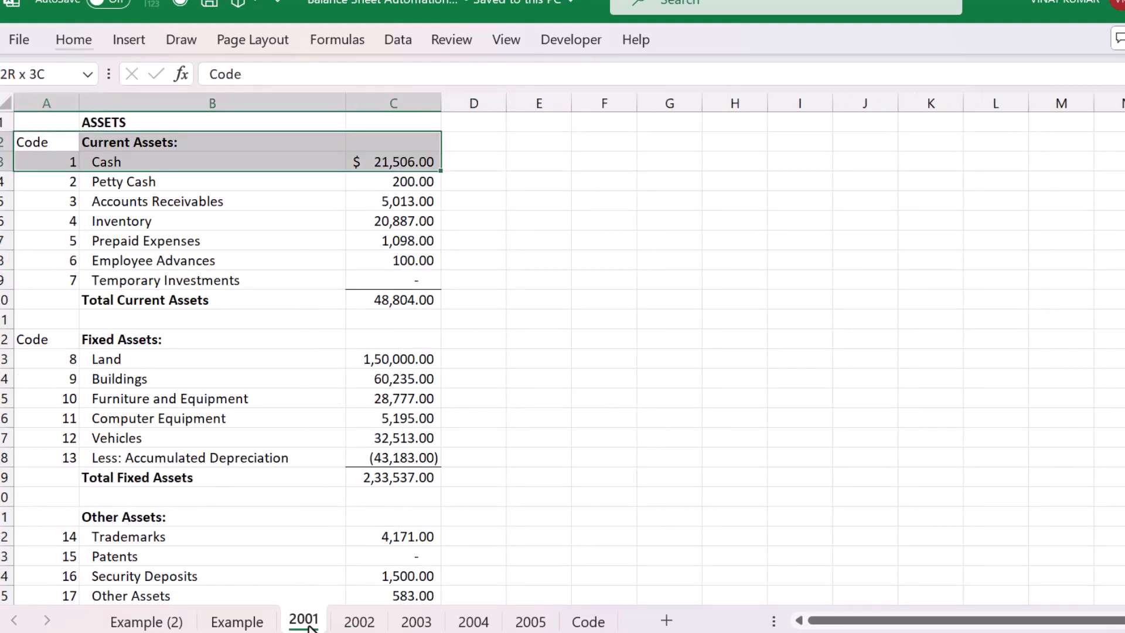
key("shift+Down")
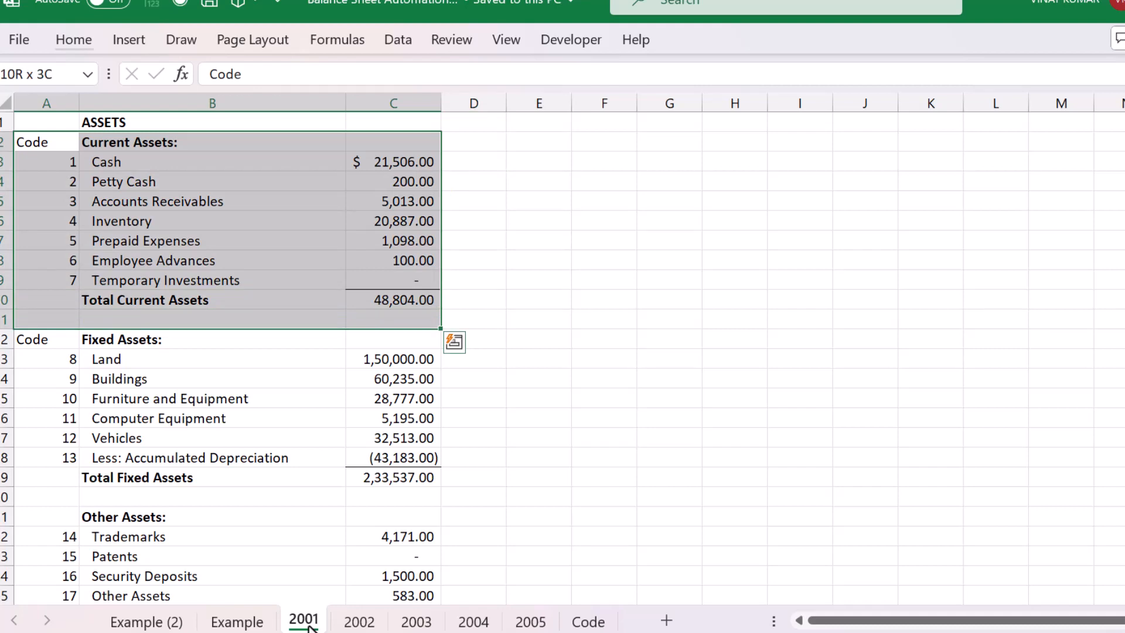
key("Down")
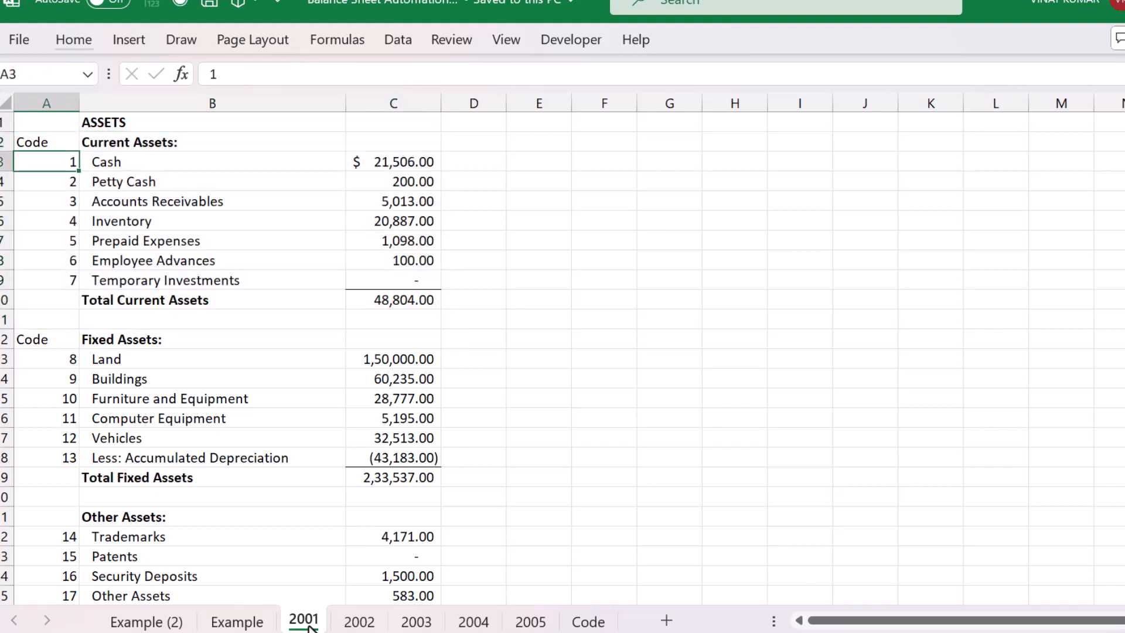
key("Right")
key("Left")
key("Up")
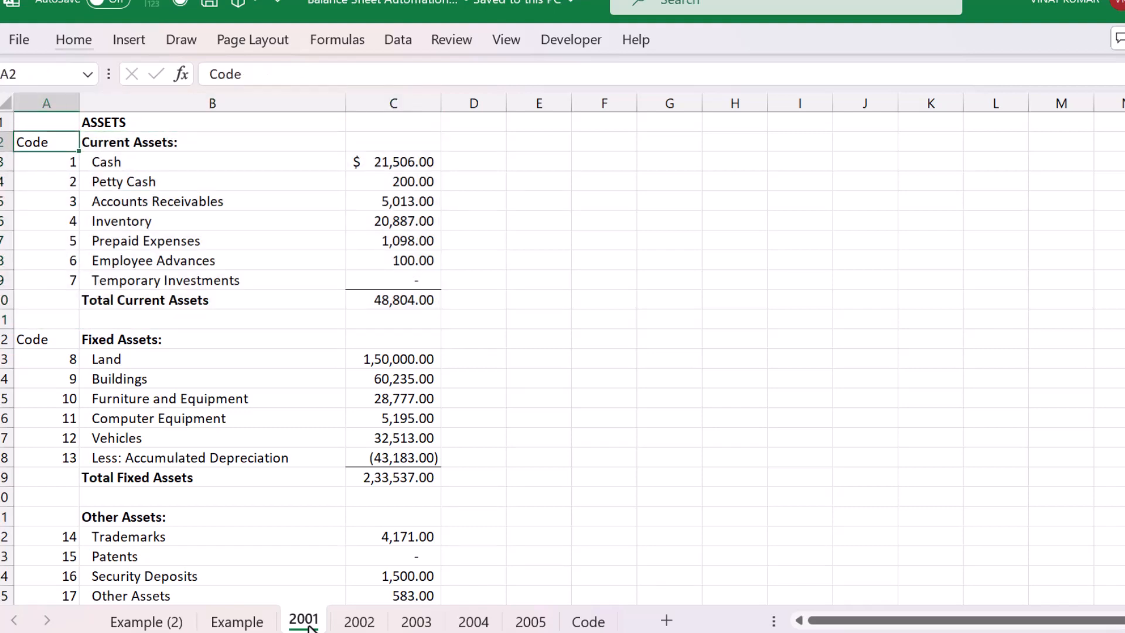
key("ctrl+Page_Up")
key("ctrl+Page_Up")
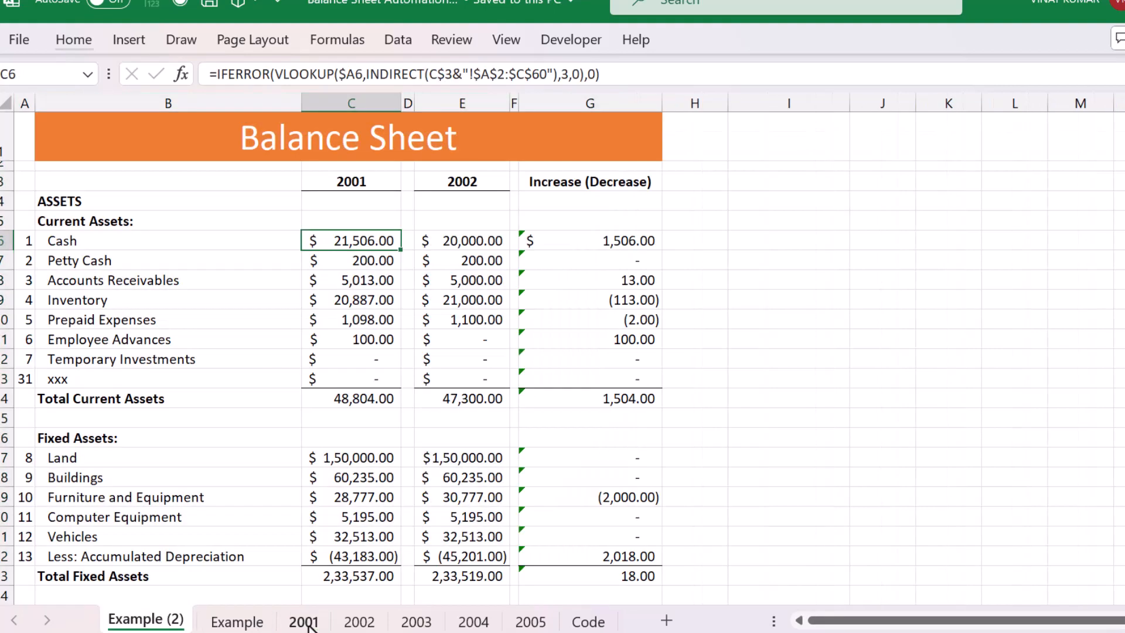
Step: Set the first comparison year in C3 to 2005
key("Up")
key("Up")
key("Up")
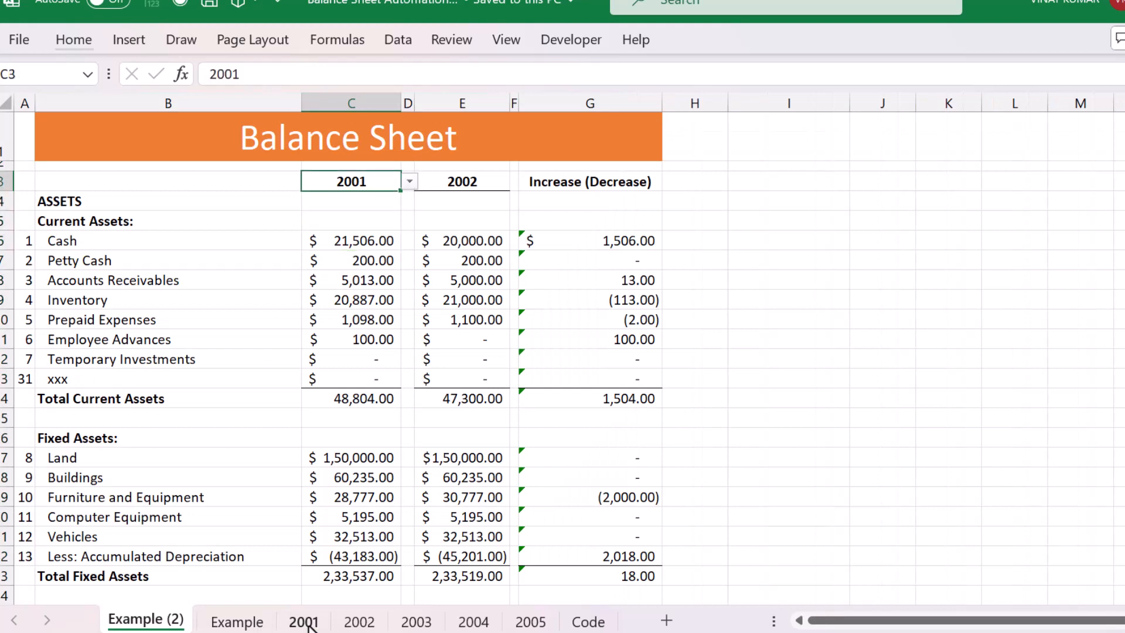
key("alt+Down")
key("Down")
key("Down")
key("Down")
key("Down")
key("Return")
Step: Check the code 31 xxx row across both years and the Increase (Decrease) column
key("Down")
key("Down")
key("Down")
key("Down")
key("Down")
key("Down")
key("Down")
key("Down")
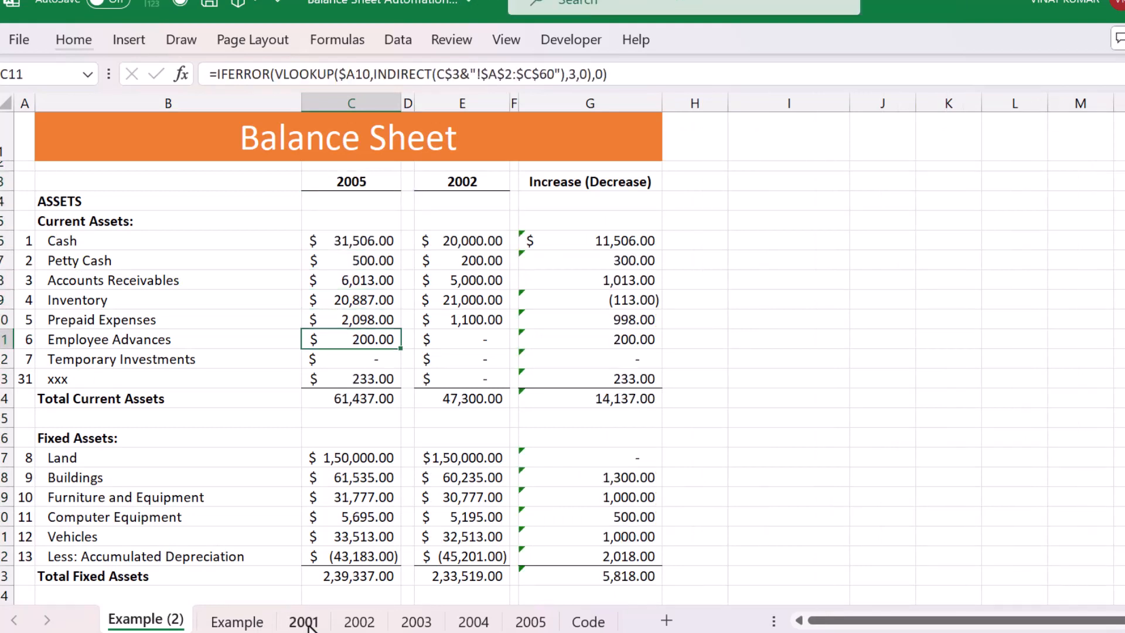
key("Down")
key("Down")
key("Down")
key("Up")
key("Left")
key("Left")
key("shift+Right")
key("shift+Right")
key("shift+Right")
key("shift+Right")
key("shift+Right")
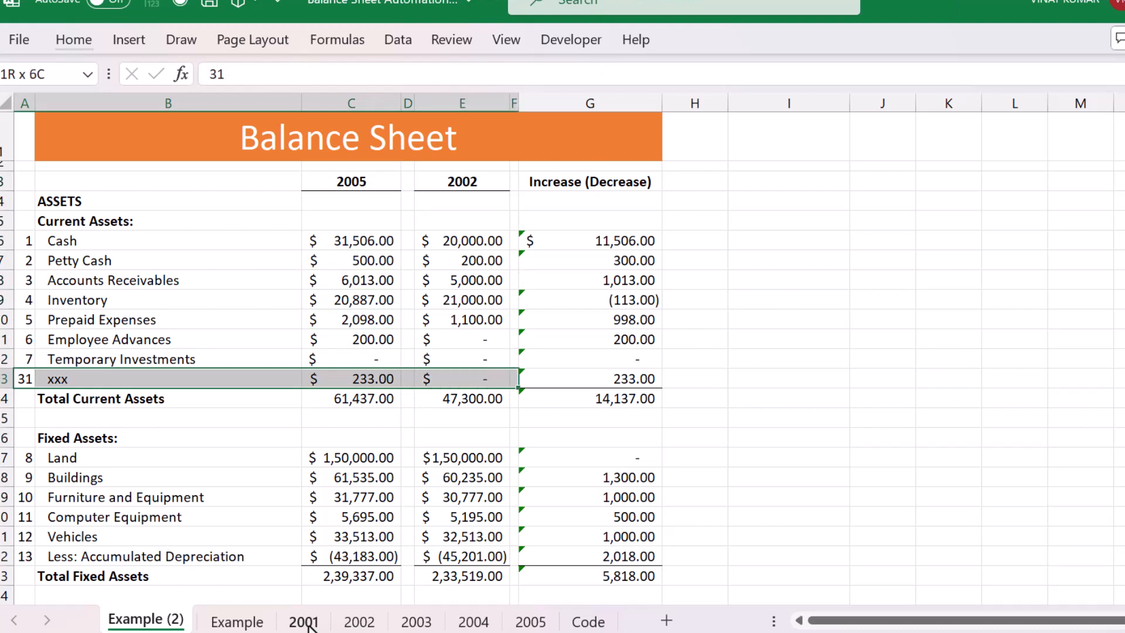
key("shift+Right")
key("Up")
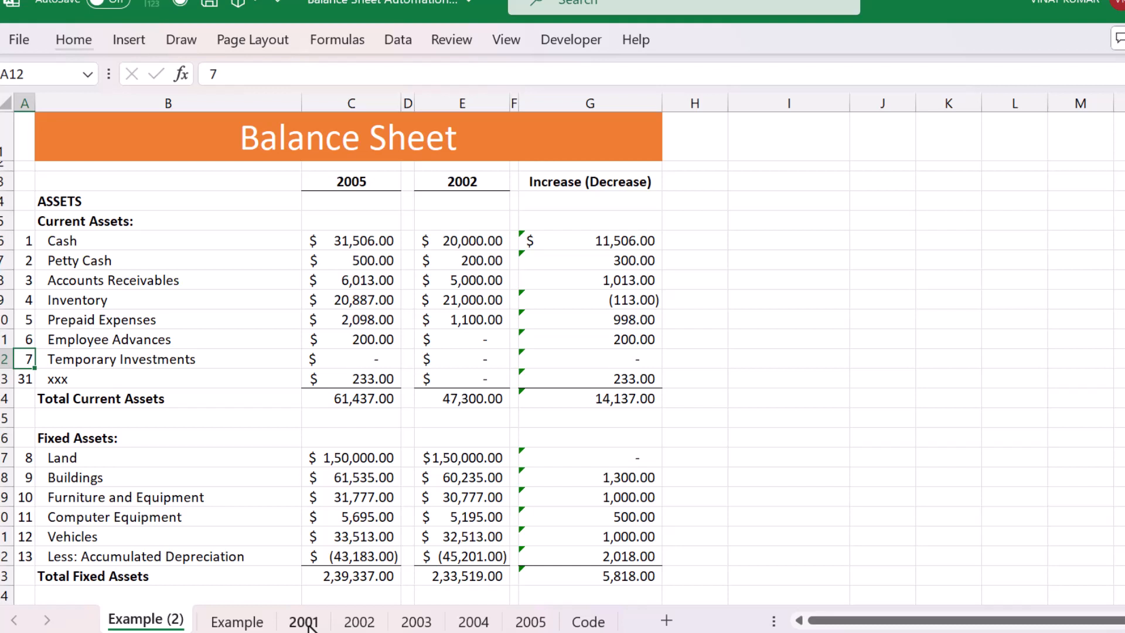
Step: Inspect the Petty Cash lookup formula in the first comparison year's column
key("Up")
key("Up")
key("Up")
key("Up")
key("Up")
key("Right")
key("Right")
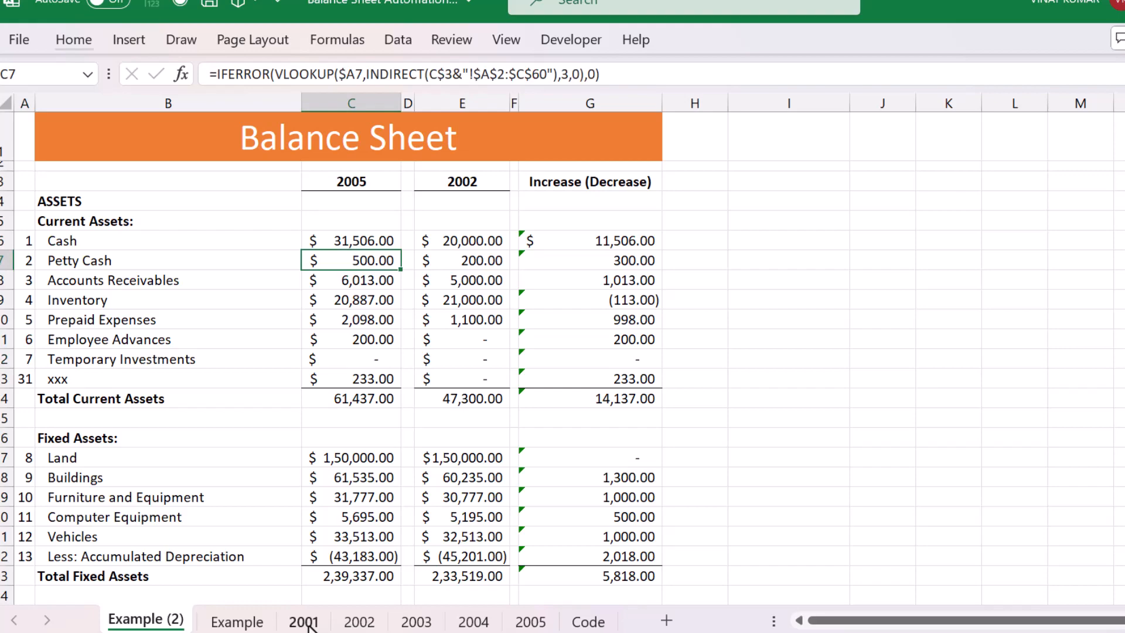